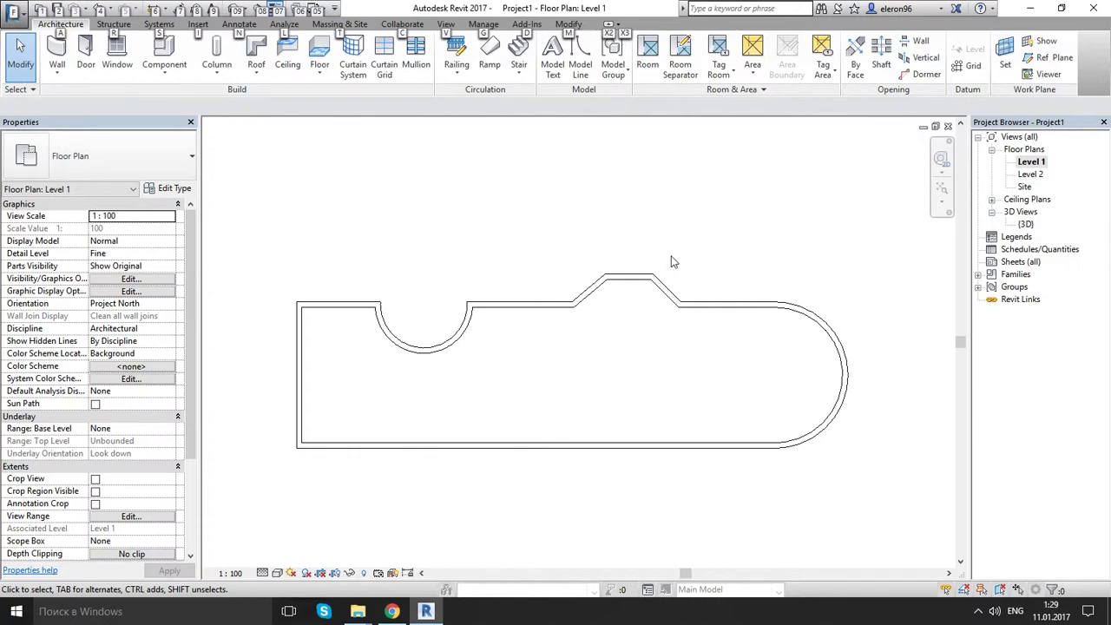
- Examine the existing wall outline in the 3D view and return to the Level 1 floor plan
scroll(323, 339, up, 5)
scroll(379, 334, down, 4)
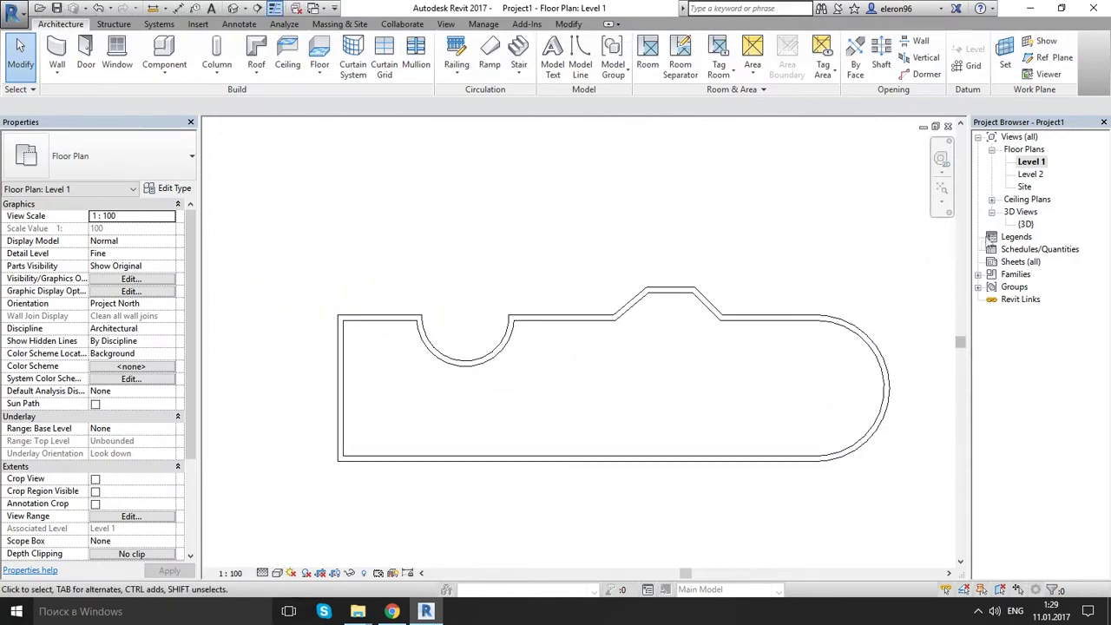
double_click(1026, 224)
scroll(533, 347, down, 2)
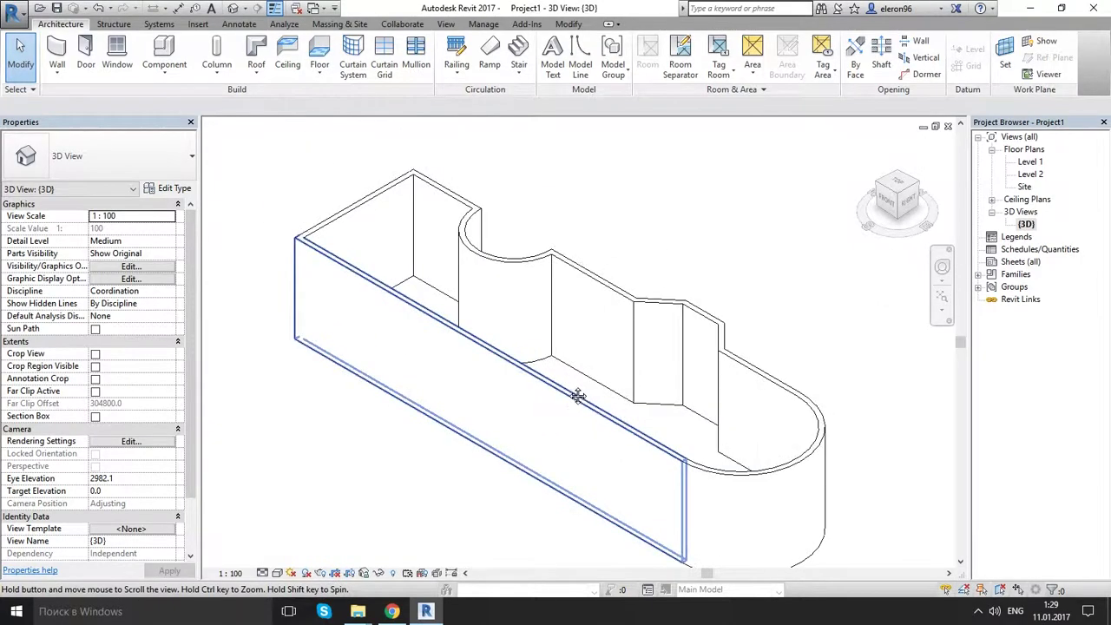
click(509, 369)
click(704, 204)
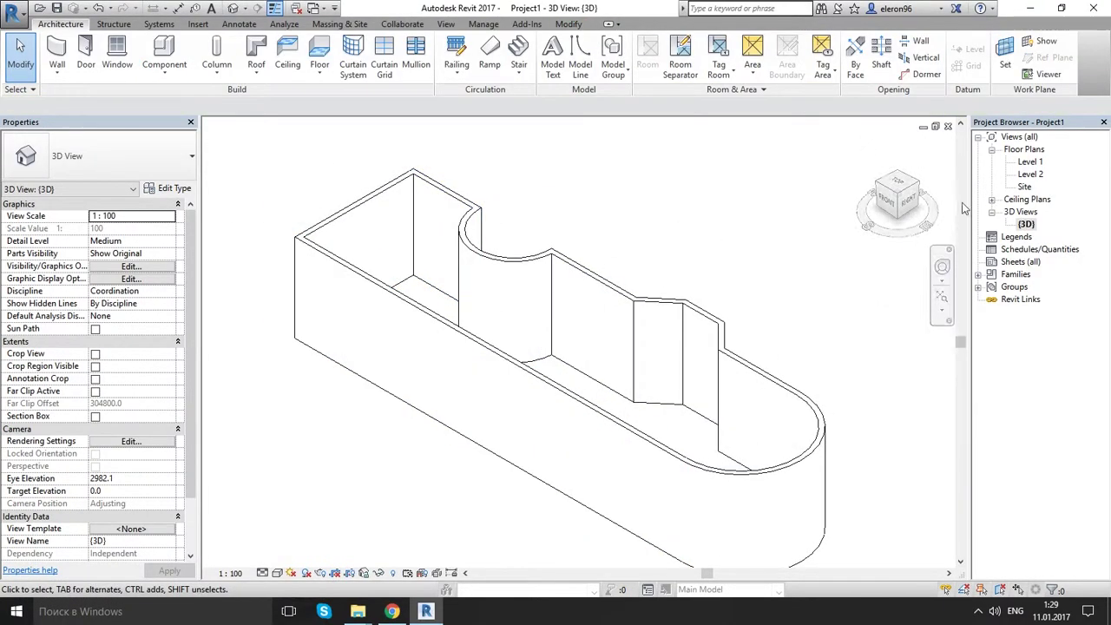
double_click(1029, 163)
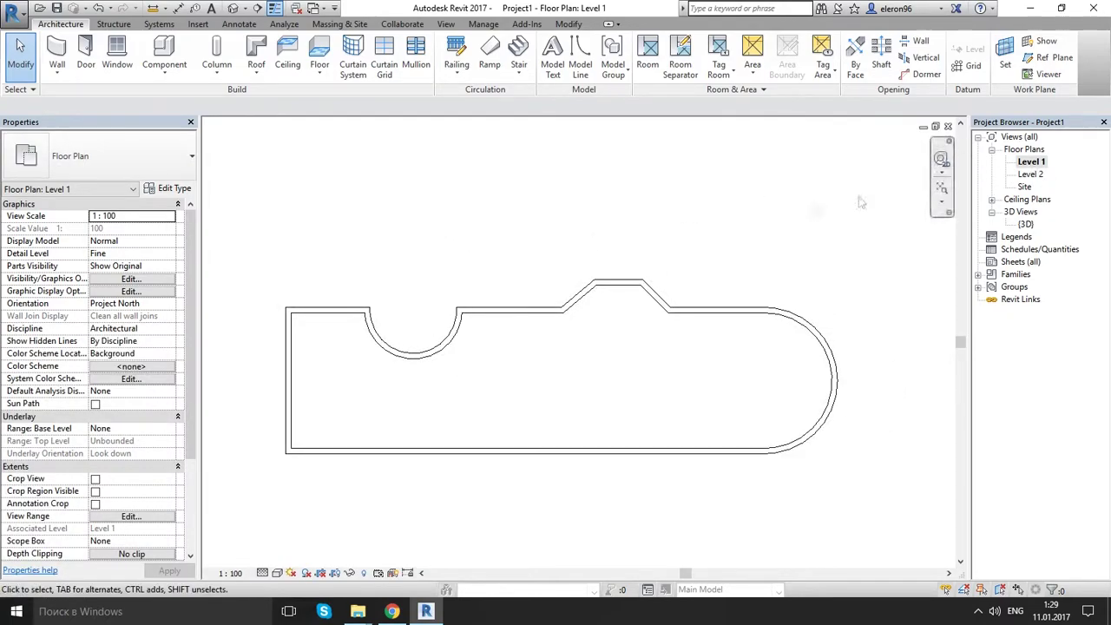
- Place a reference plane offset 350 mm inward from the building's left wall by picking the wall line
scroll(442, 293, up, 4)
middle_drag(365, 276, 460, 252)
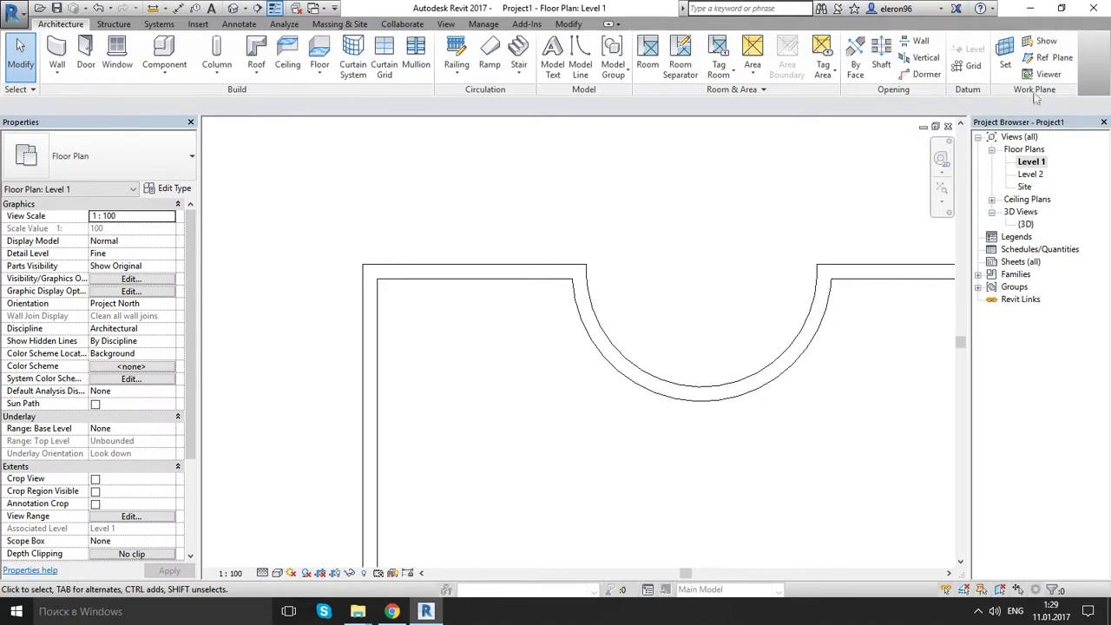
click(1050, 59)
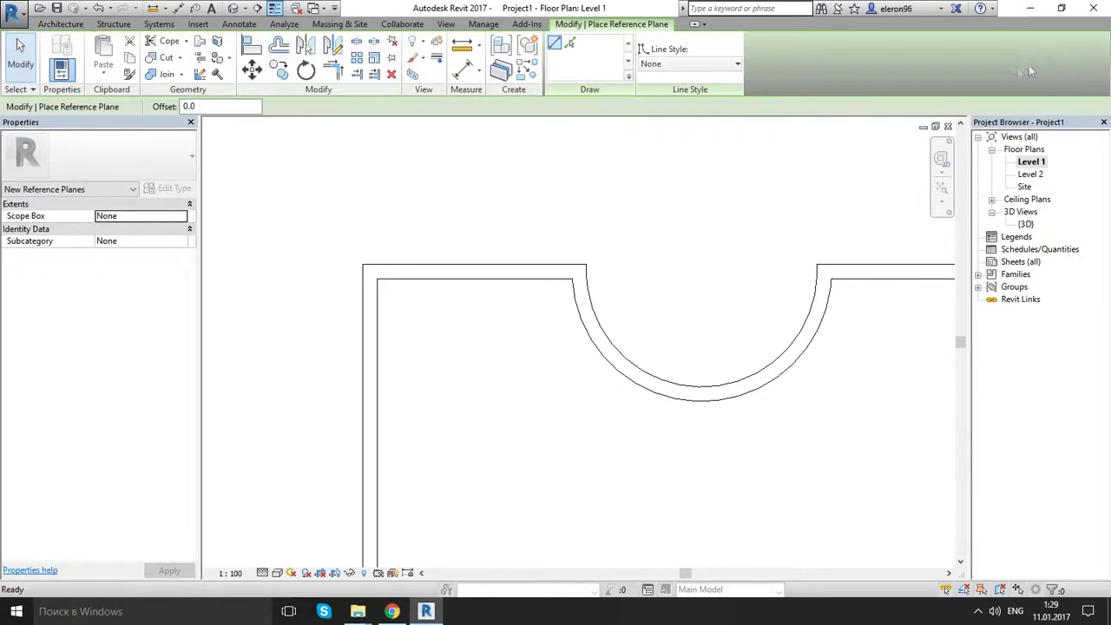
click(222, 107)
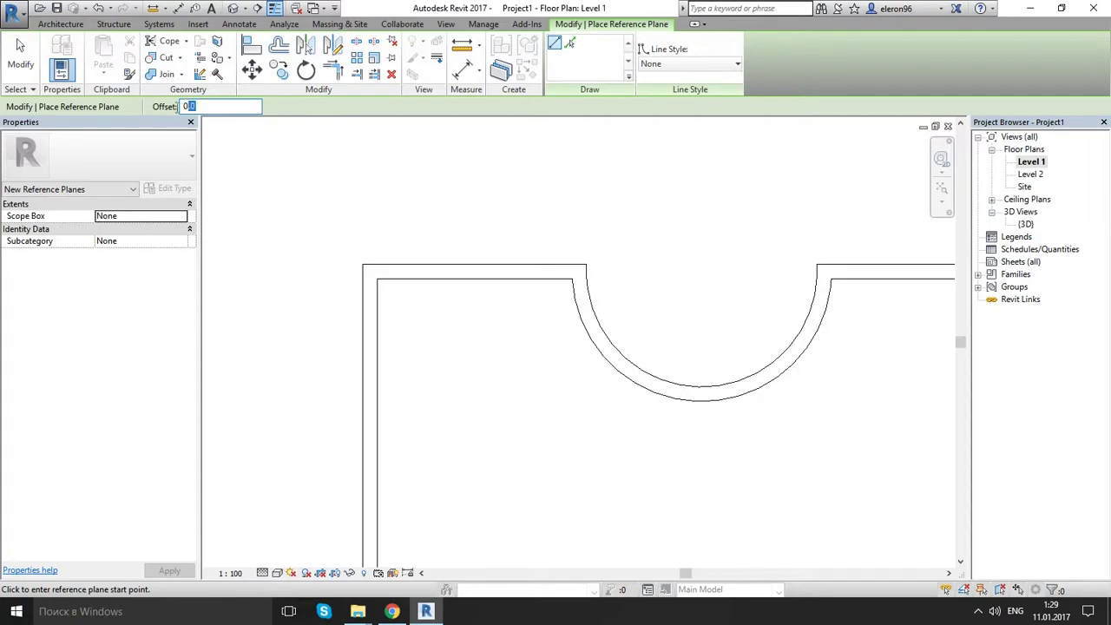
text(350)
click(569, 44)
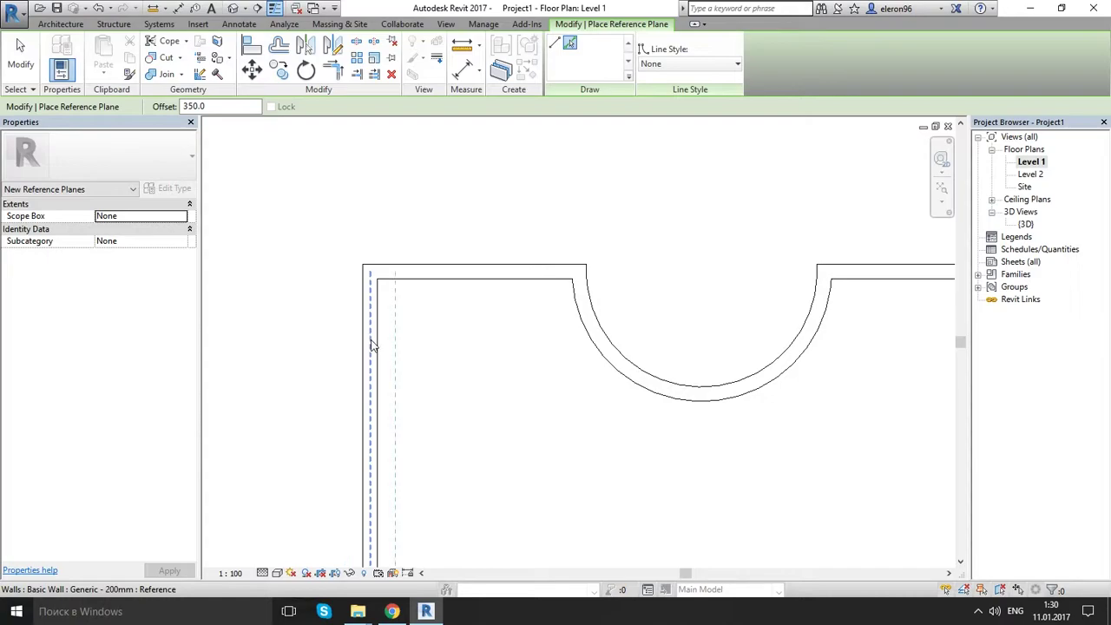
click(372, 345)
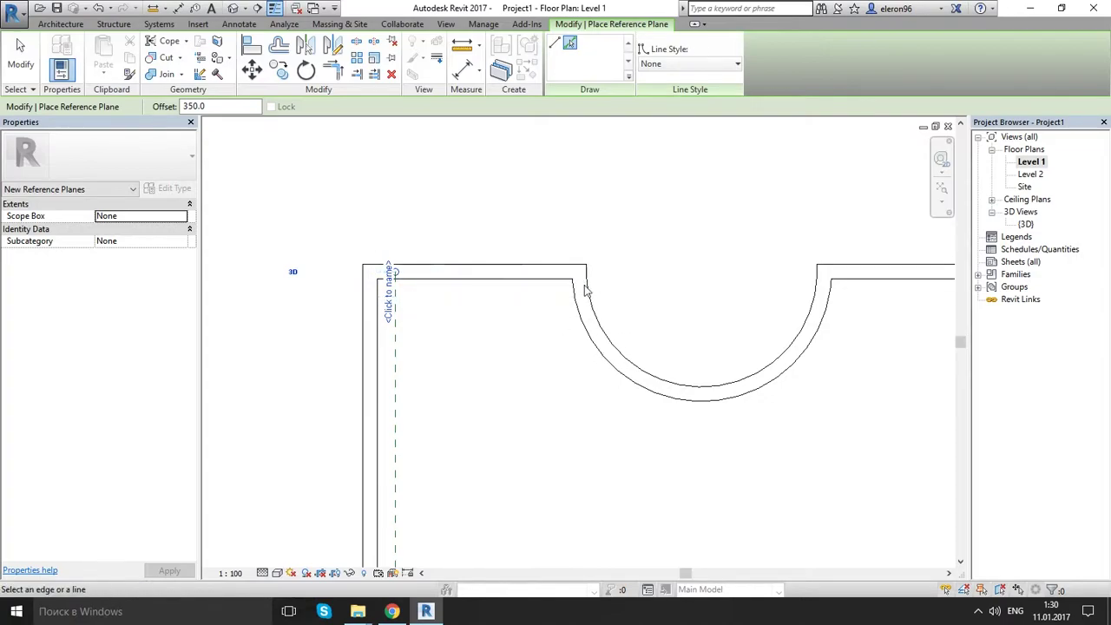
- Draw a vertical reference plane offset 350 mm to the left of the point where the upper-left wall meets the arc
click(554, 42)
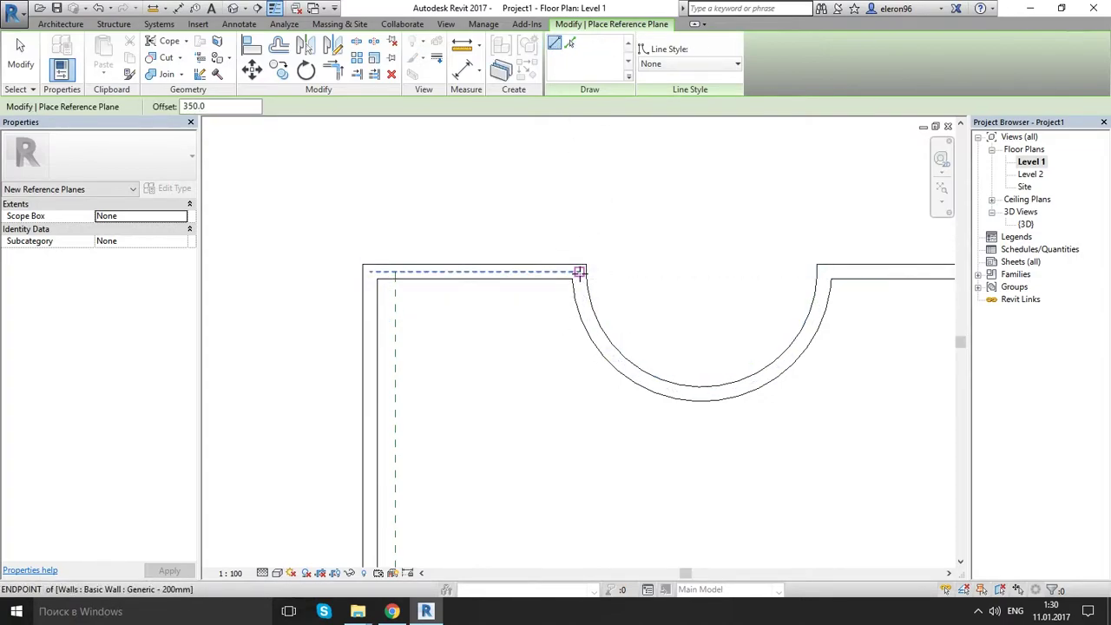
click(579, 272)
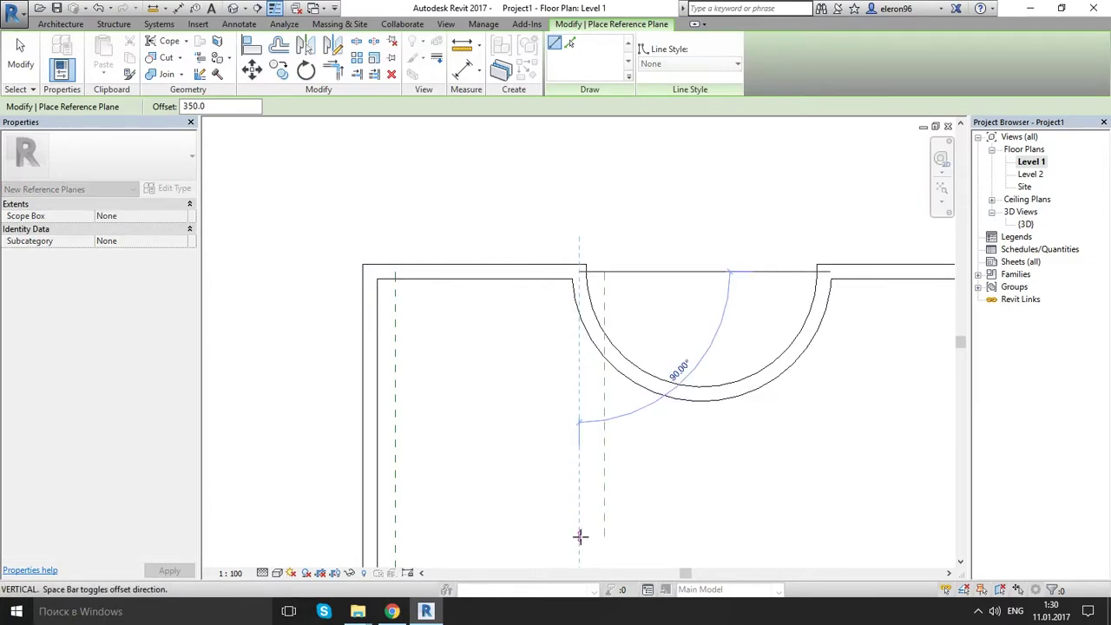
click(580, 536)
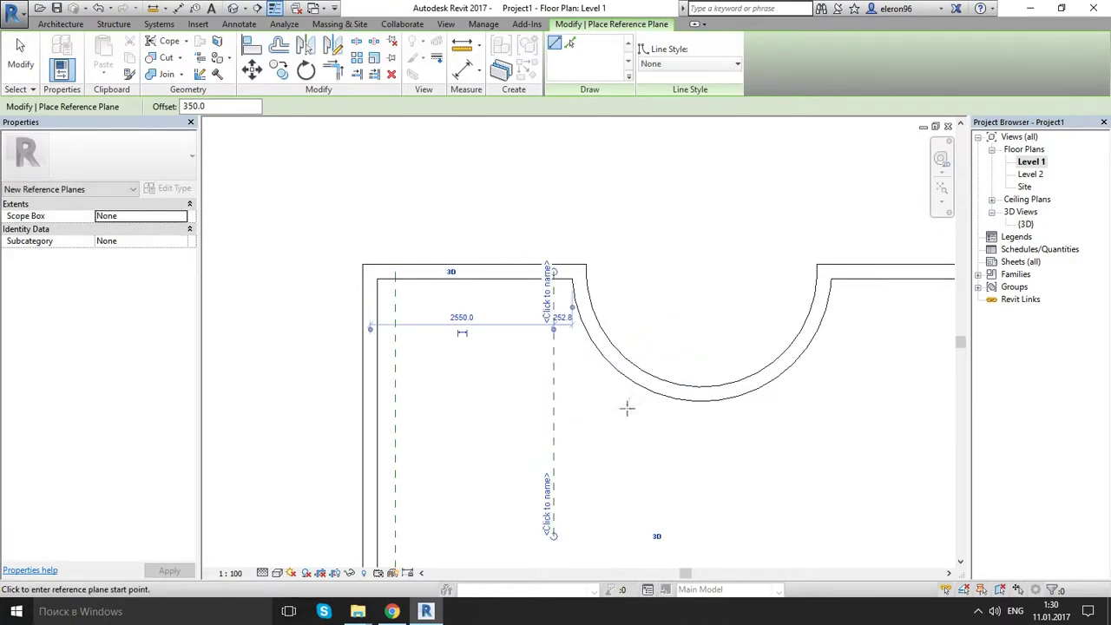
key(Escape)
key(Escape)
- Start a new wall and choose the Curtain Wall type for it
middle_drag(575, 355, 518, 298)
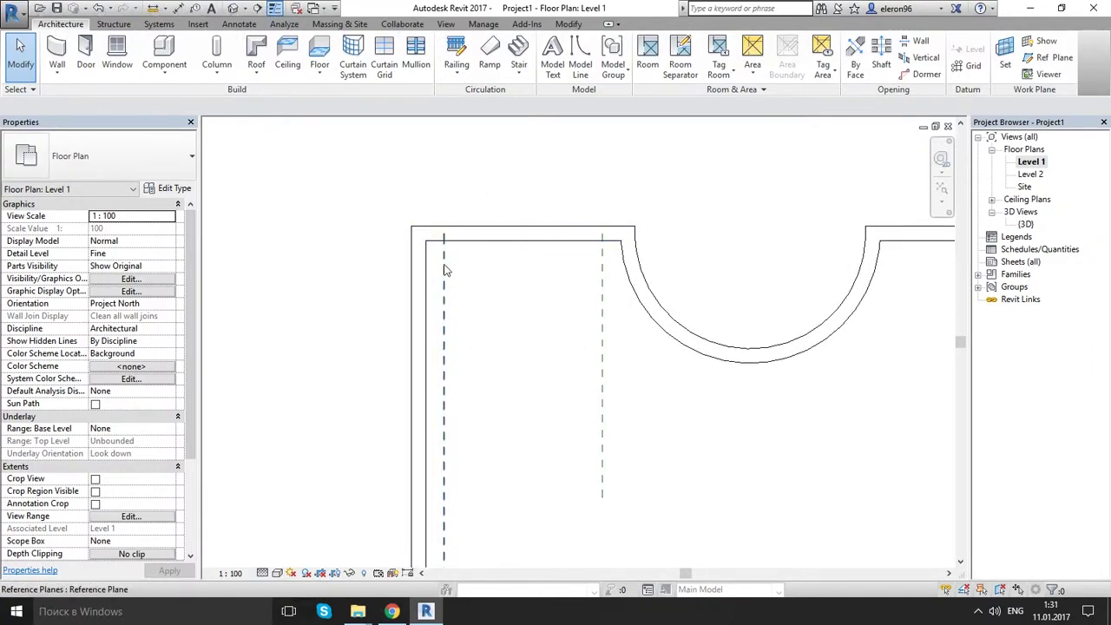
click(59, 75)
click(57, 54)
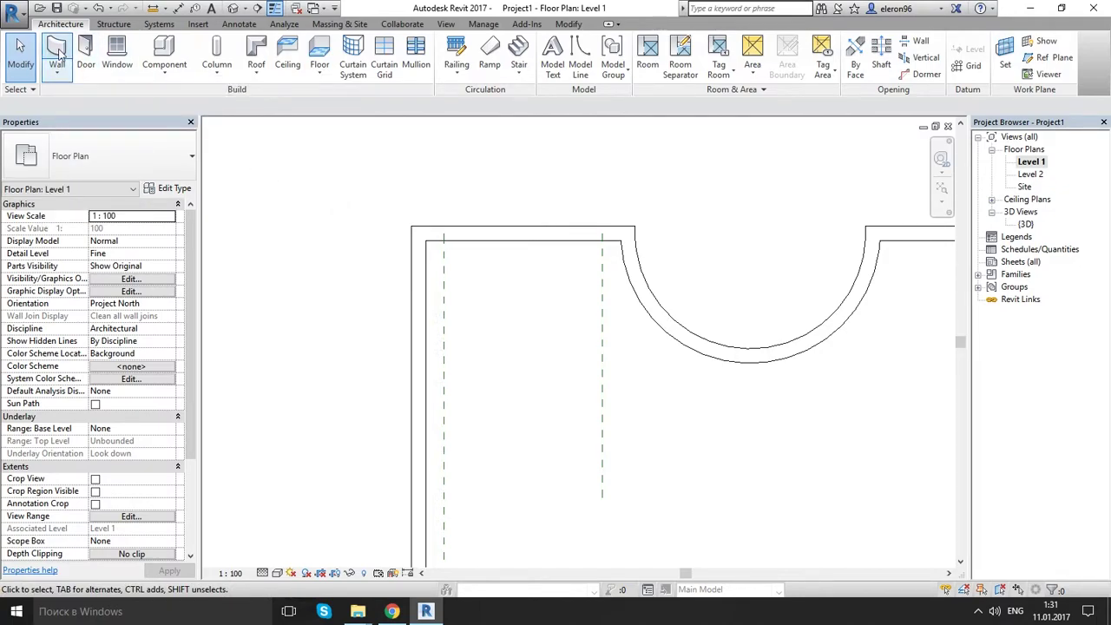
click(59, 54)
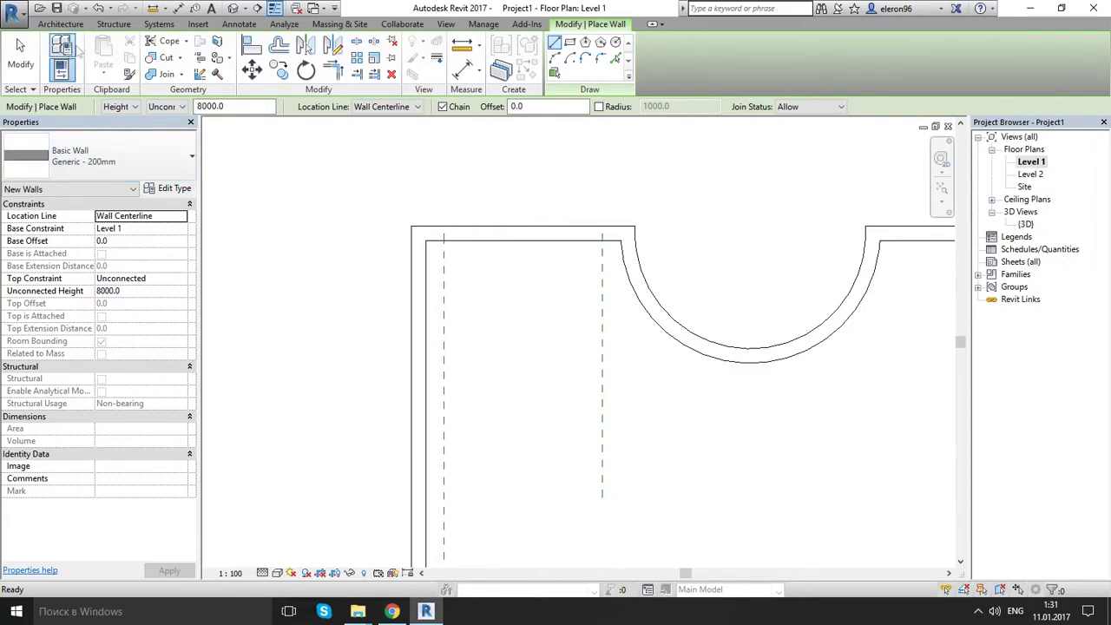
click(149, 148)
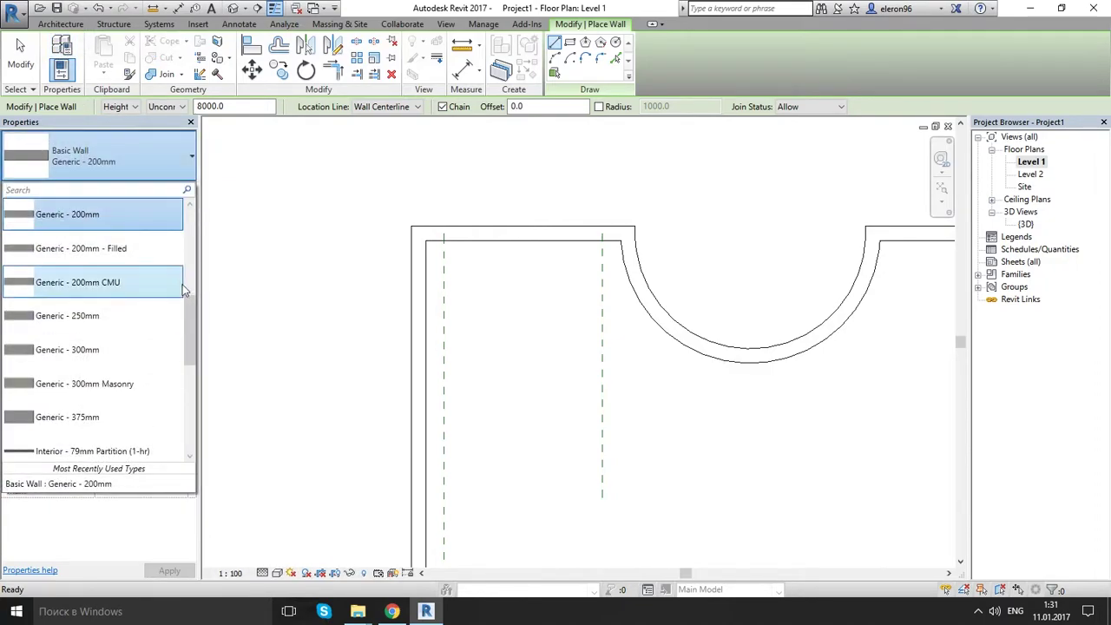
scroll(191, 319, down, 10)
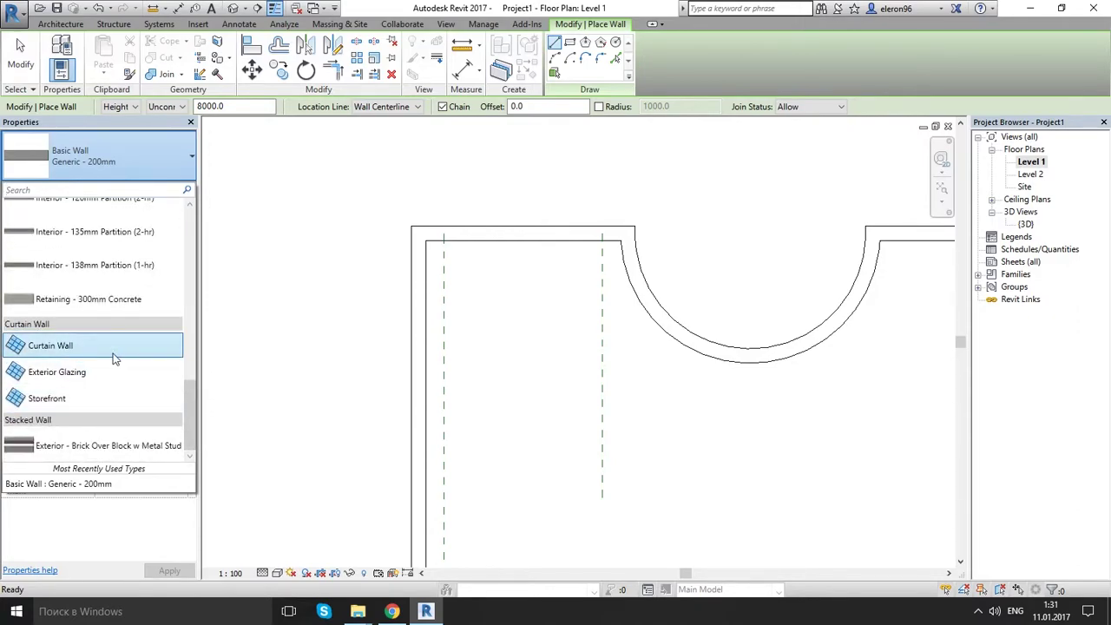
click(112, 354)
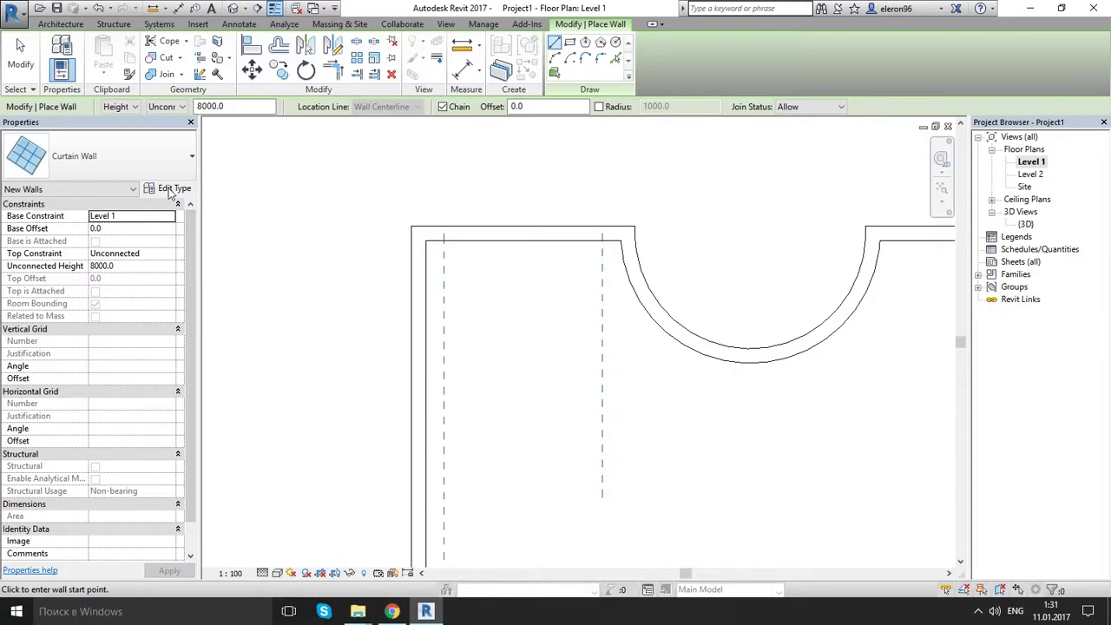
- Enable Automatically Embed in the Curtain Wall type properties
click(171, 189)
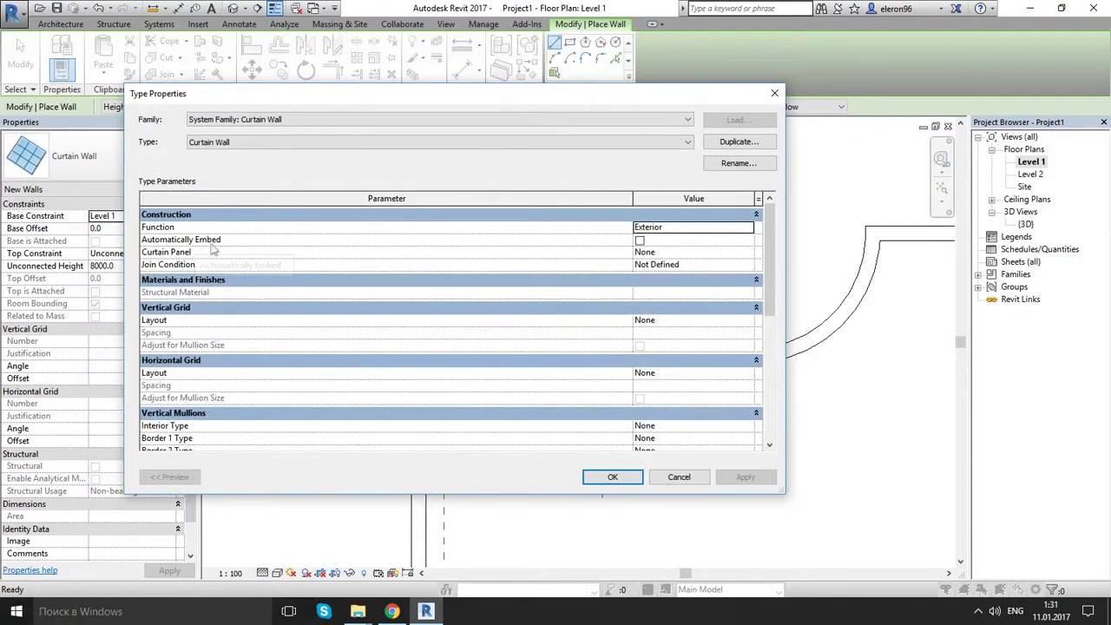
click(641, 240)
click(641, 240)
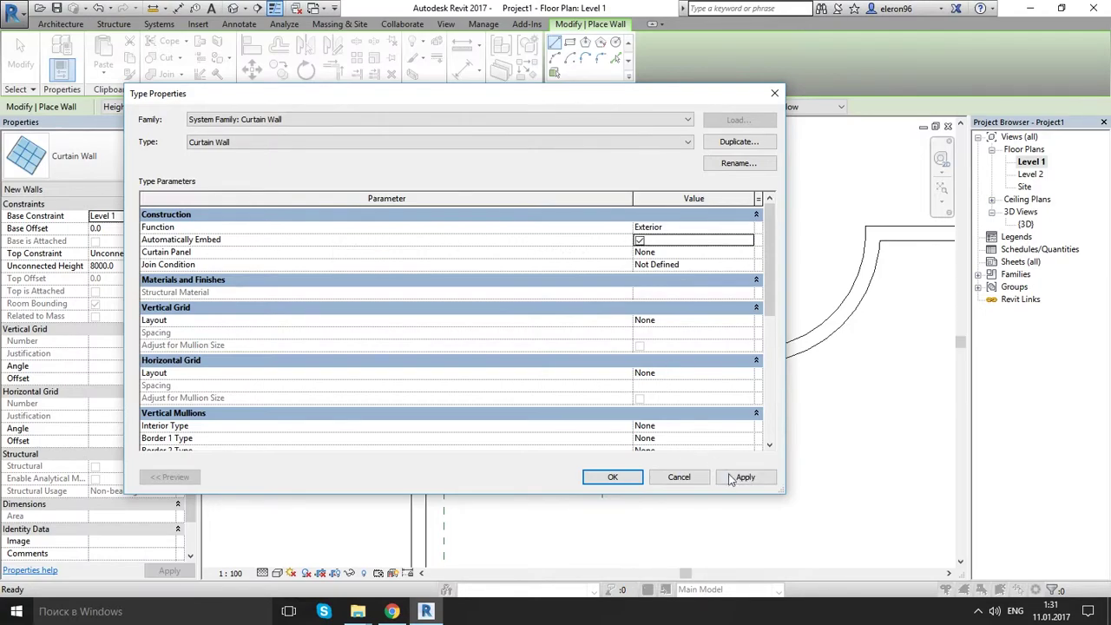
click(613, 477)
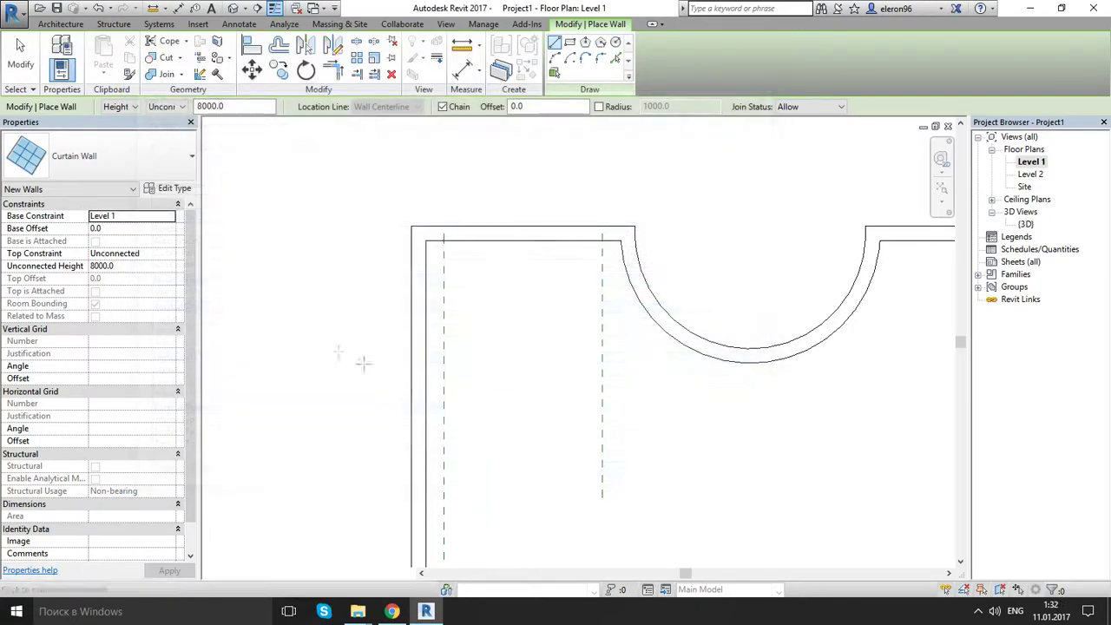
- Constrain the new curtain wall's top up to Level 2 with a top offset of -200 mm
click(139, 254)
click(170, 253)
click(146, 288)
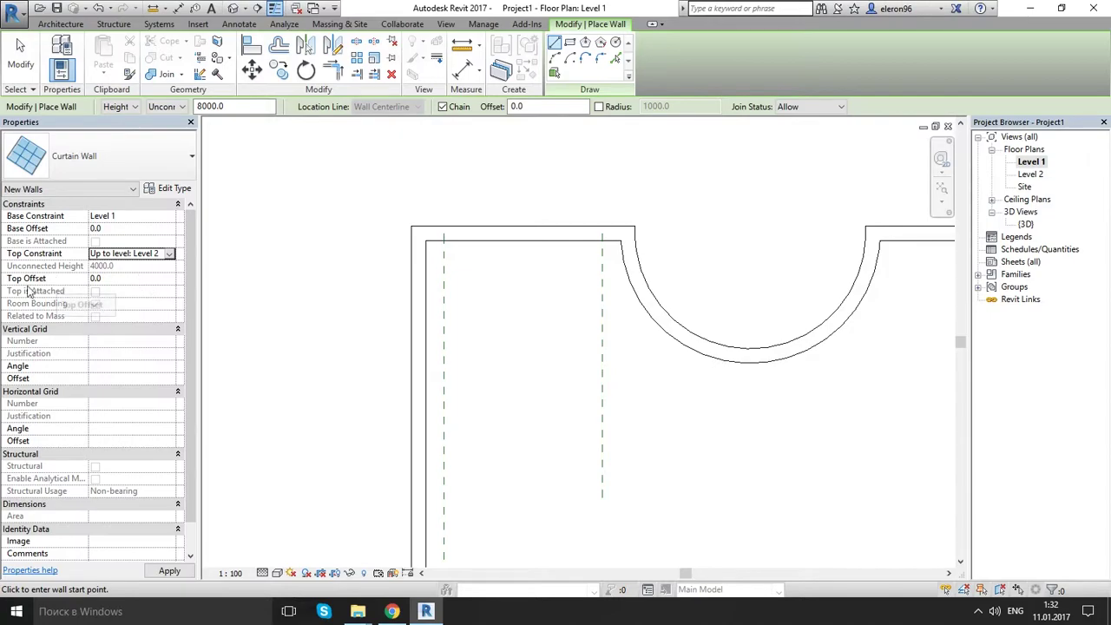
click(135, 278)
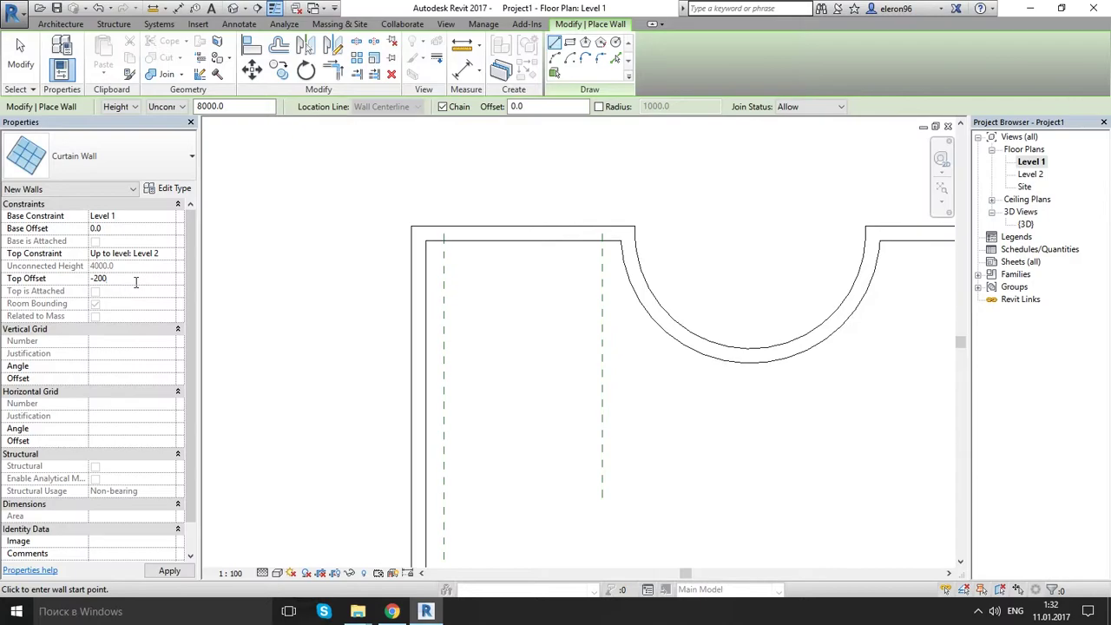
key(Return)
- Draw a 2200 mm curtain wall along the upper-left wall's centerline between the two reference planes
scroll(503, 287, up, 3)
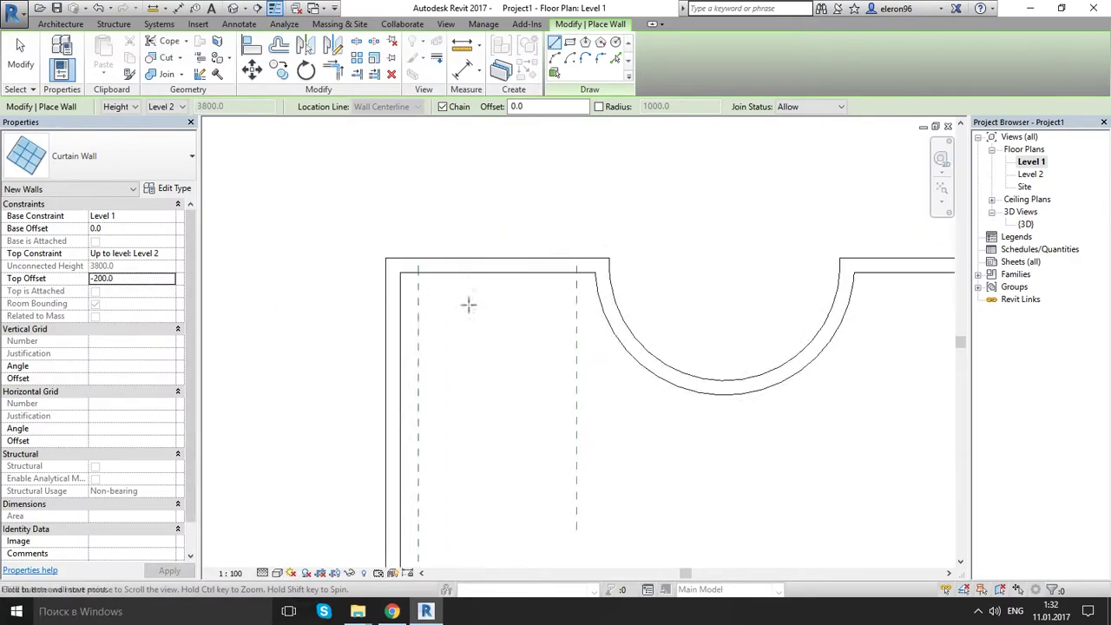
scroll(468, 260, up, 4)
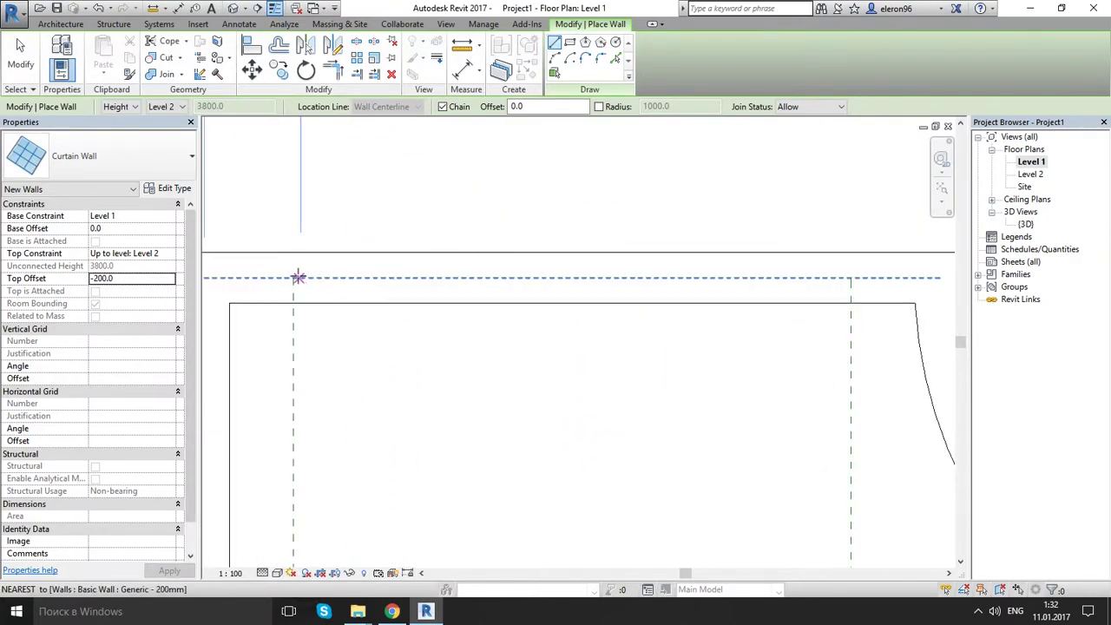
click(295, 277)
click(851, 278)
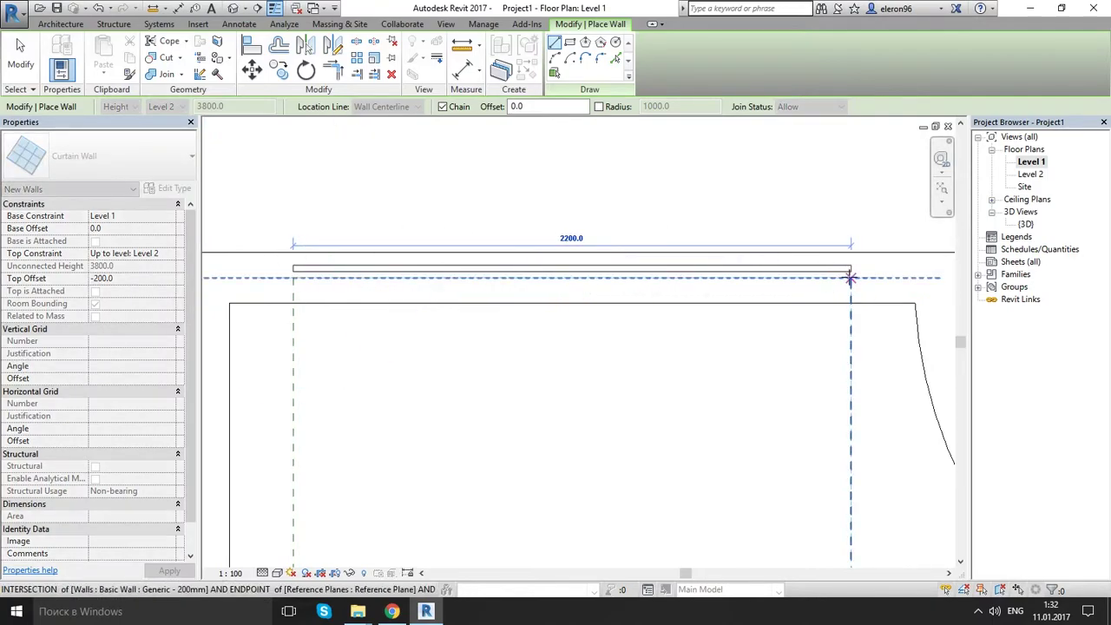
key(Escape)
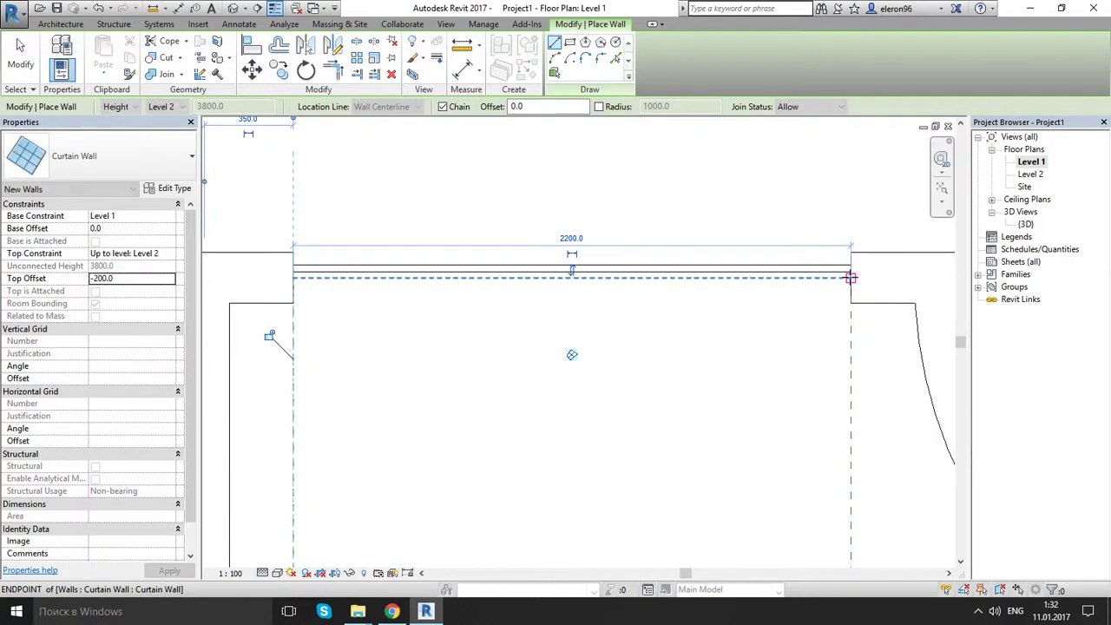
key(Escape)
key(Escape)
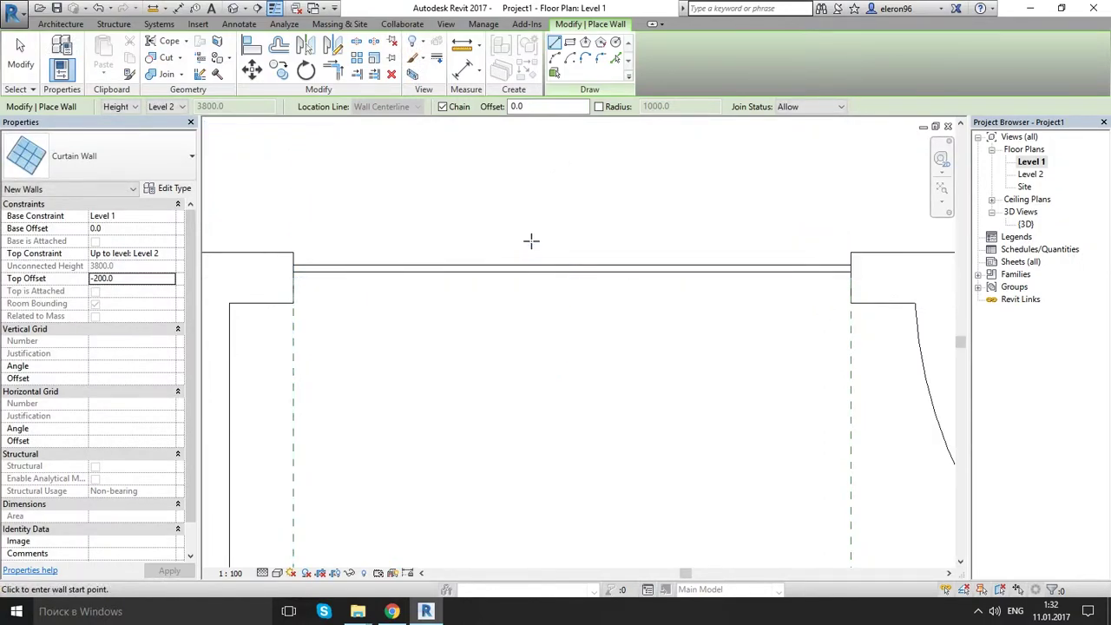
- Inspect the embedded curtain wall from the back of the building in the 3D view
double_click(1025, 224)
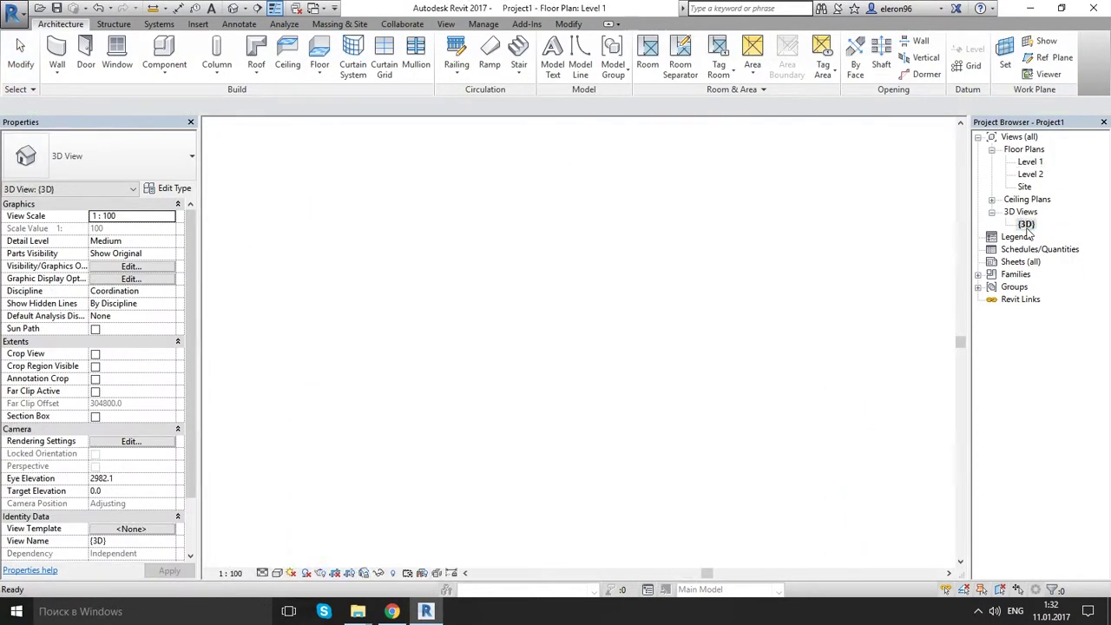
shift+middle_drag(674, 256, 608, 251)
scroll(783, 358, up, 6)
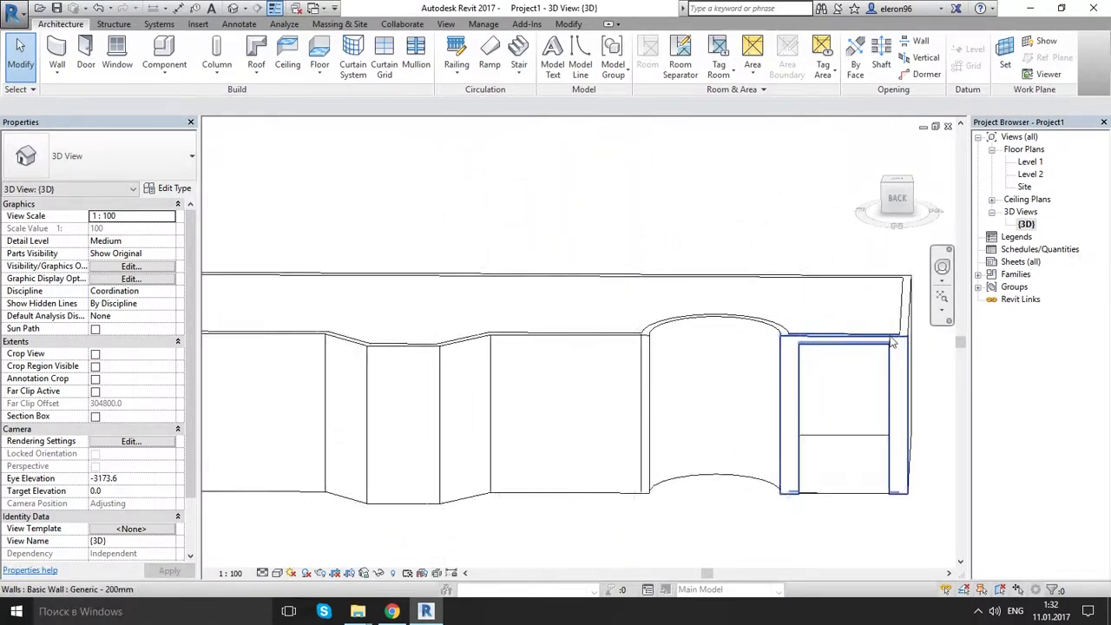
shift+middle_drag(783, 357, 754, 311)
scroll(781, 327, down, 5)
scroll(749, 319, up, 2)
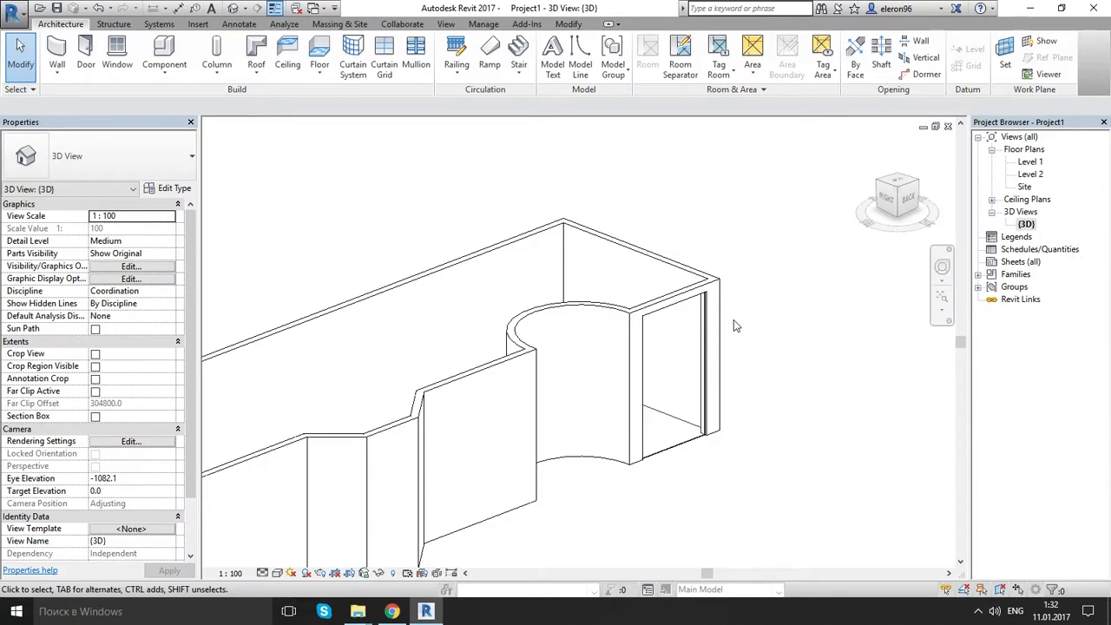
key(alt)
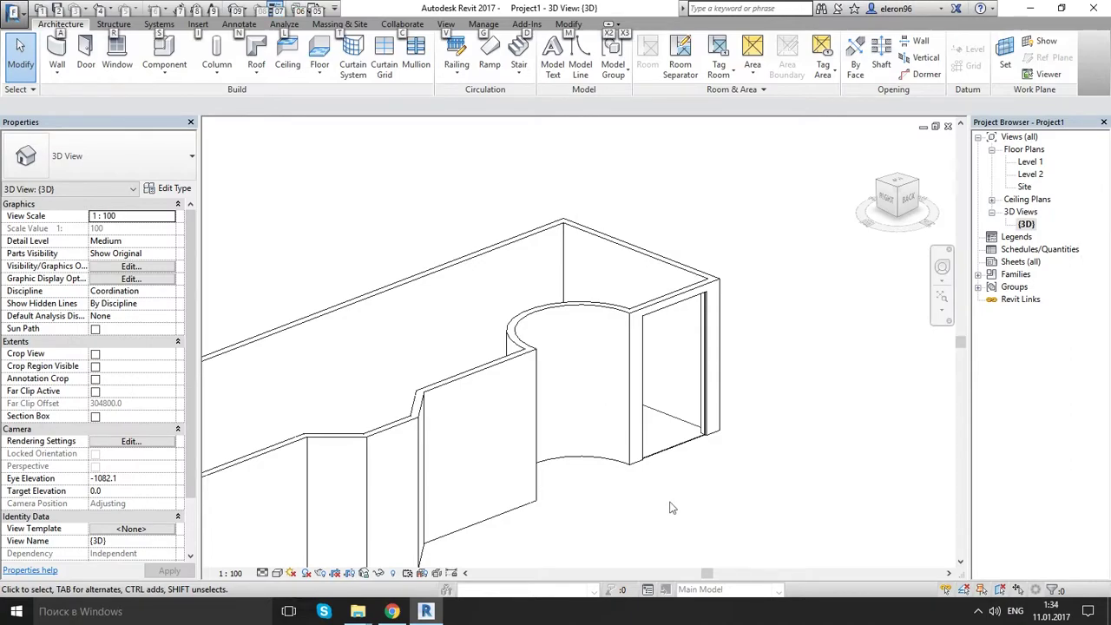
key(alt)
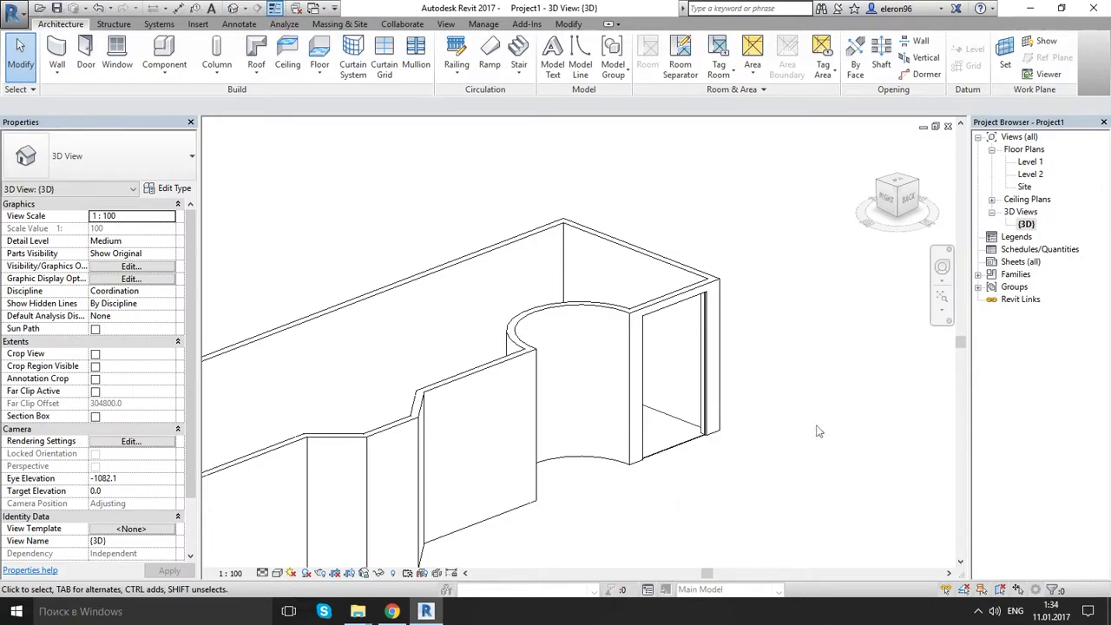
- In the Level 1 floor plan, extend the lower ends of both reference planes past the building's lower exterior wall
double_click(1030, 162)
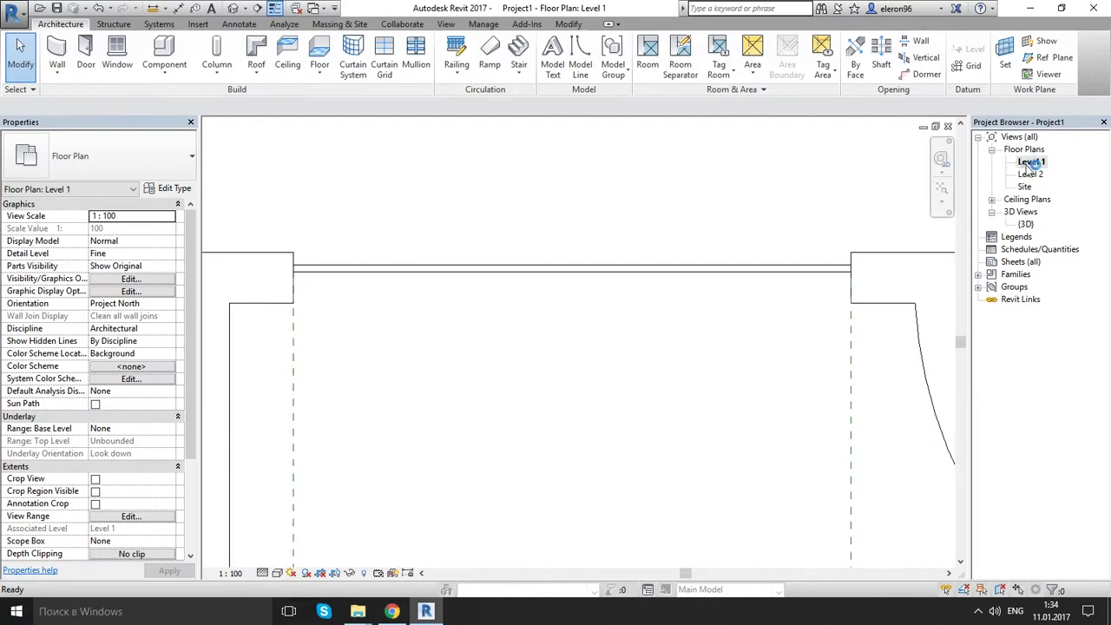
scroll(735, 367, up, 3)
middle_drag(788, 464, 674, 265)
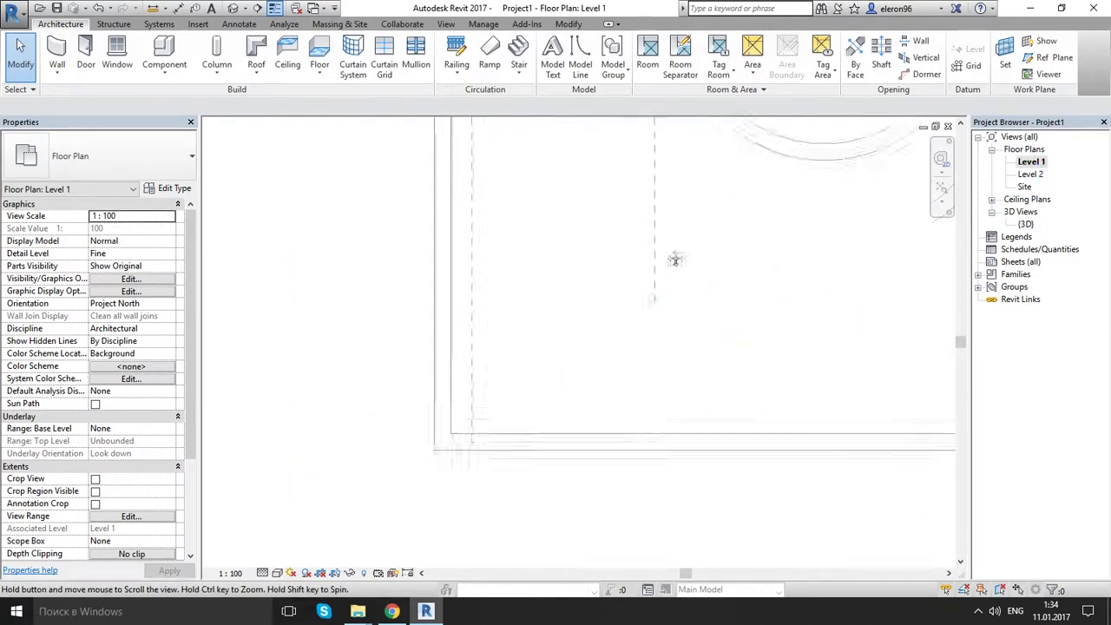
middle_drag(529, 408, 426, 452)
click(420, 449)
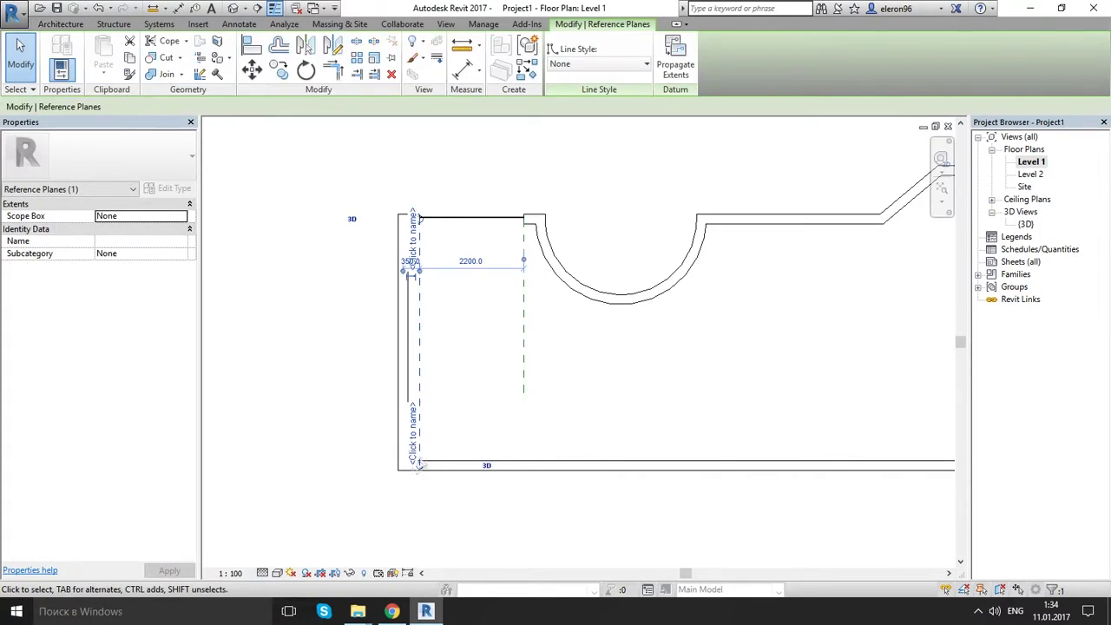
drag(420, 464, 420, 547)
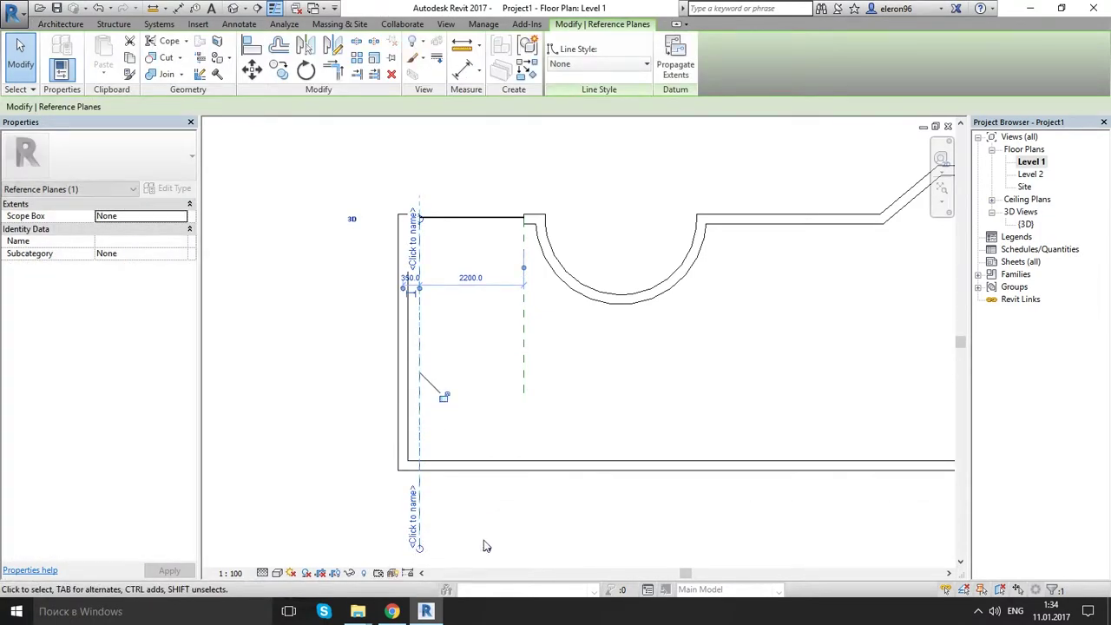
click(486, 546)
click(523, 374)
drag(524, 392, 533, 511)
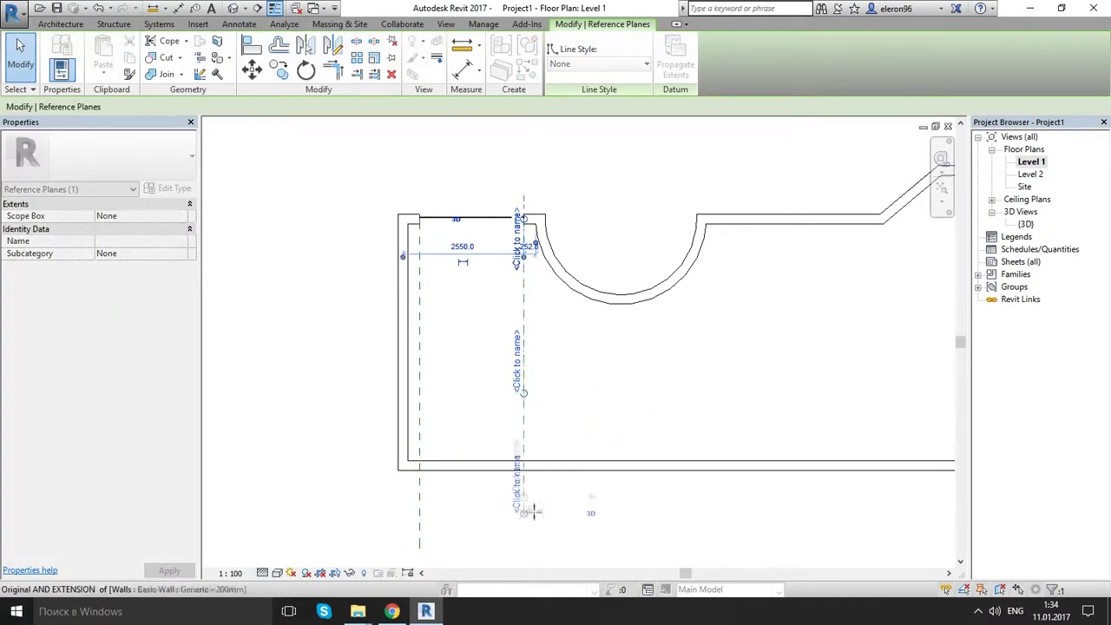
click(560, 513)
middle_drag(498, 502, 491, 461)
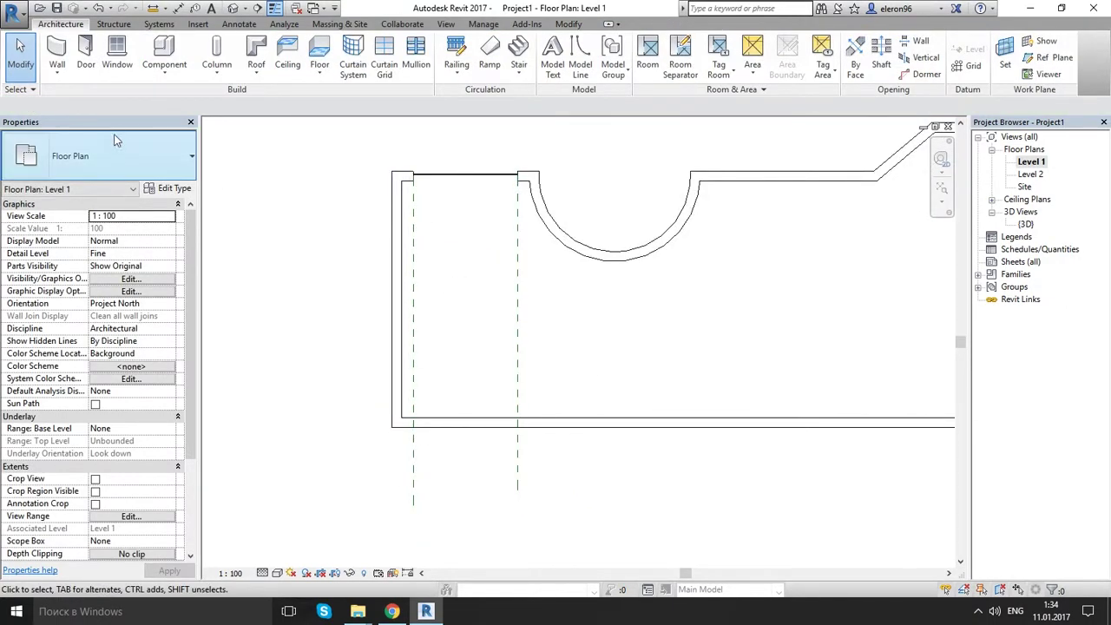
- Start a new wall with the Exterior Glazing curtain wall type and enable Automatically Embed in its type properties
click(59, 54)
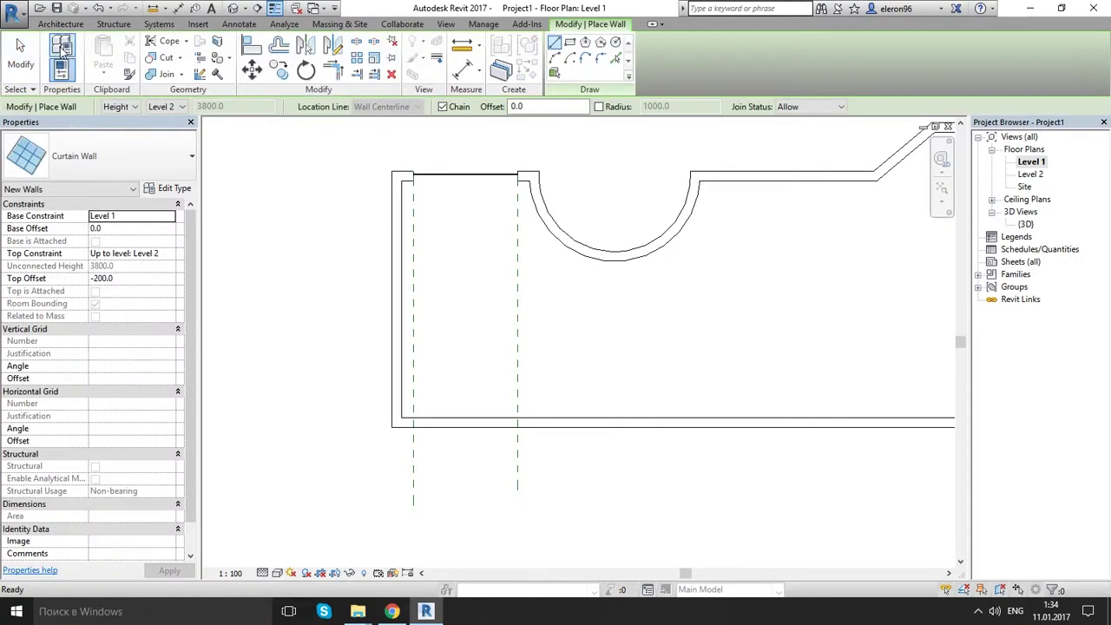
click(104, 156)
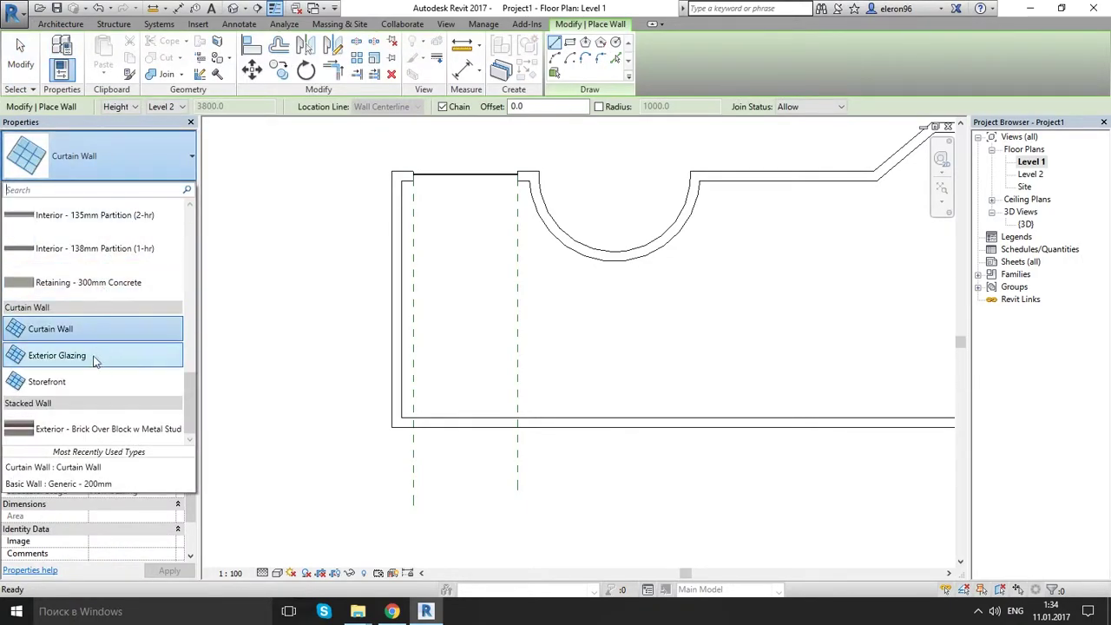
click(92, 356)
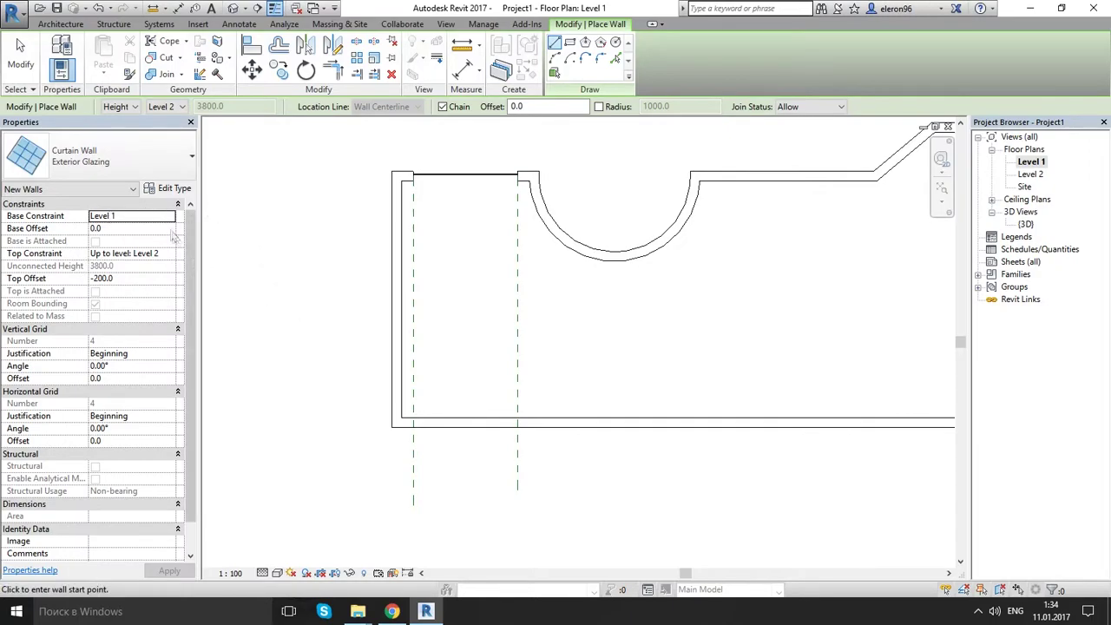
click(172, 191)
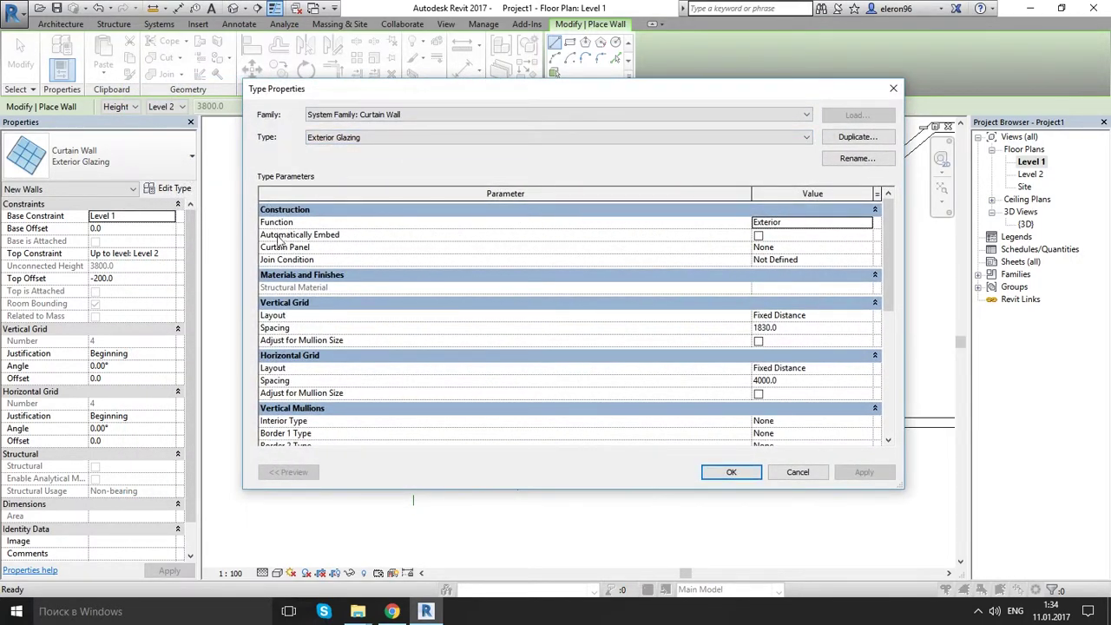
click(759, 237)
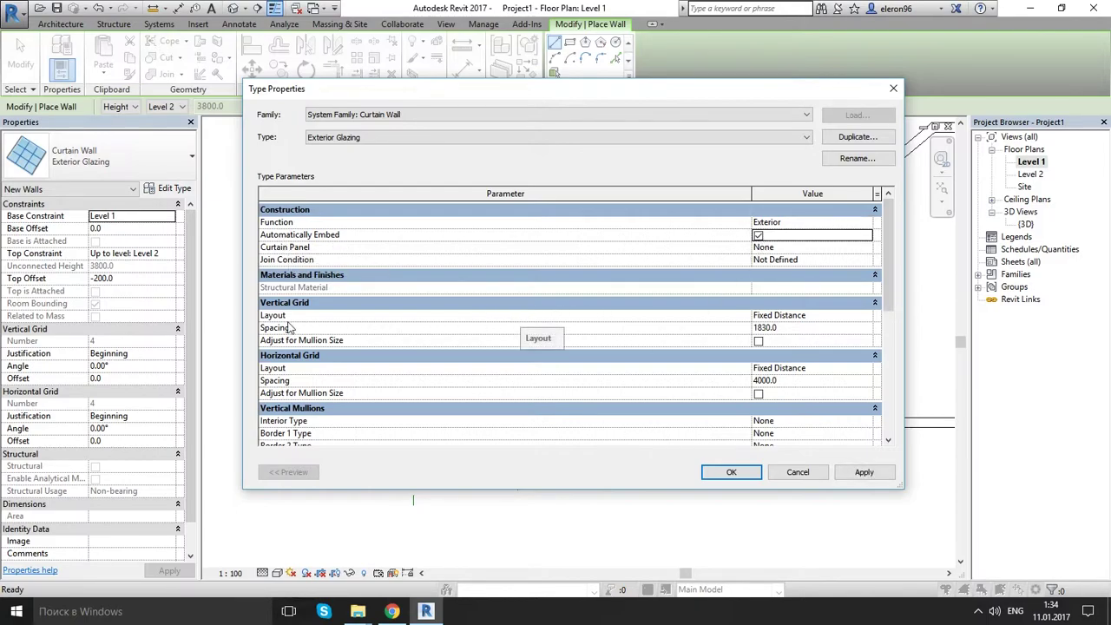
- Set both the vertical and horizontal grid layouts of the Exterior Glazing type to Maximum Spacing
click(808, 315)
click(865, 316)
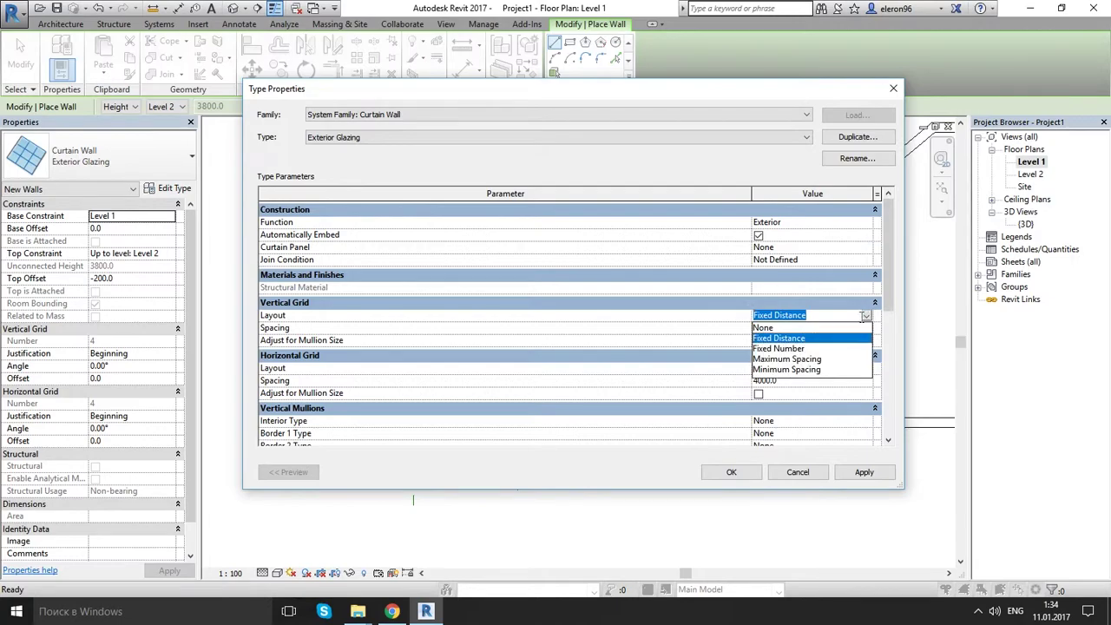
click(809, 359)
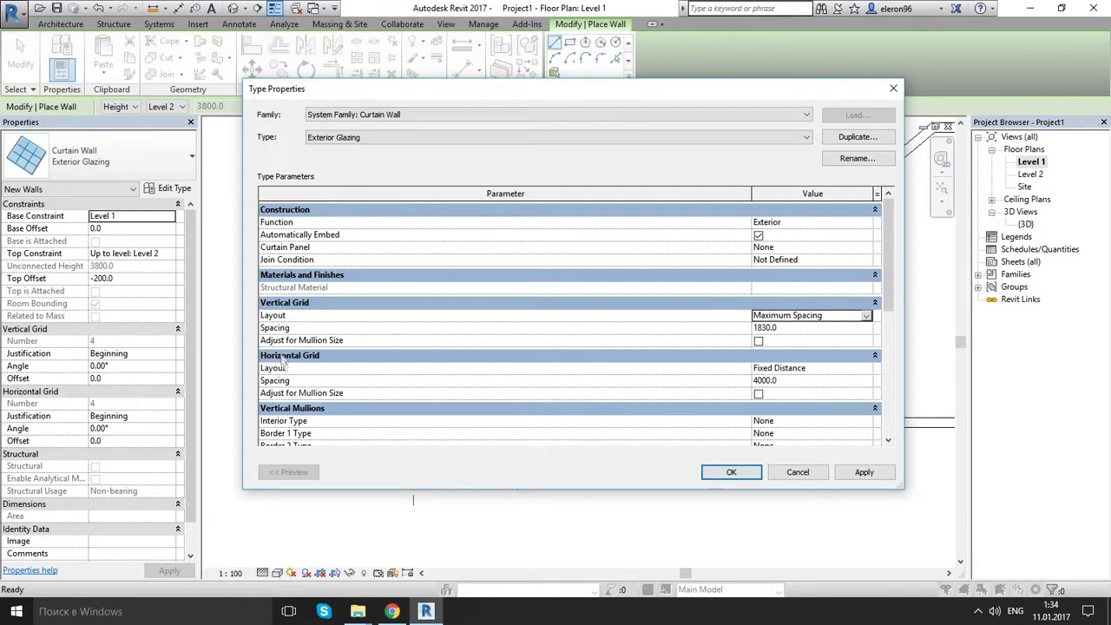
click(859, 368)
click(867, 369)
click(788, 400)
click(866, 369)
click(797, 414)
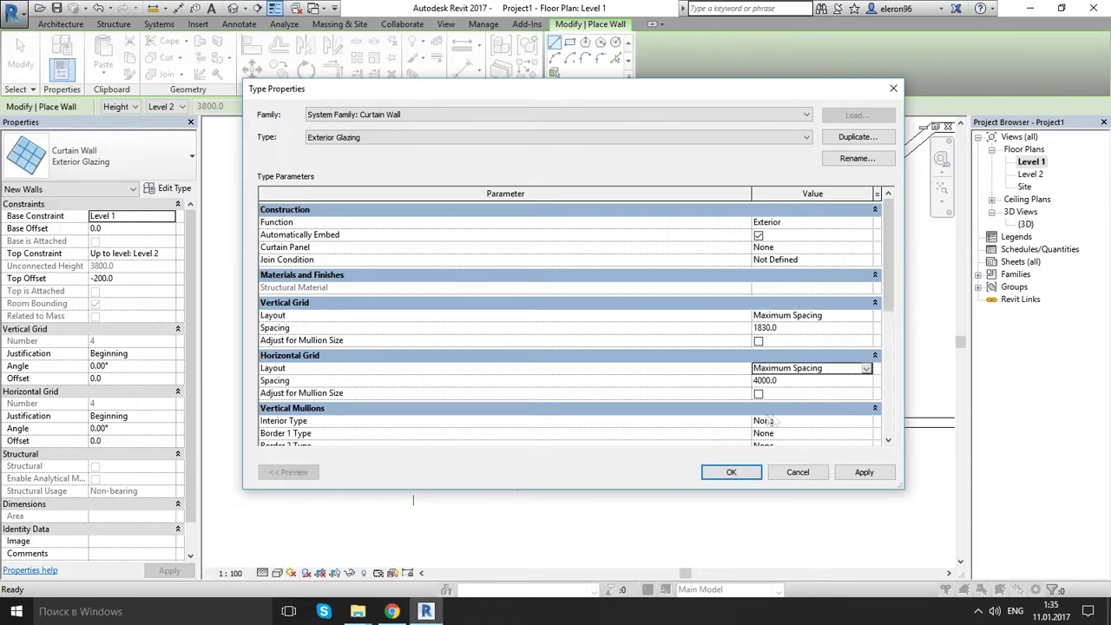
- Set the Exterior Glazing vertical grid spacing to 450 mm, edit the horizontal grid spacing, and accept the type properties
click(785, 328)
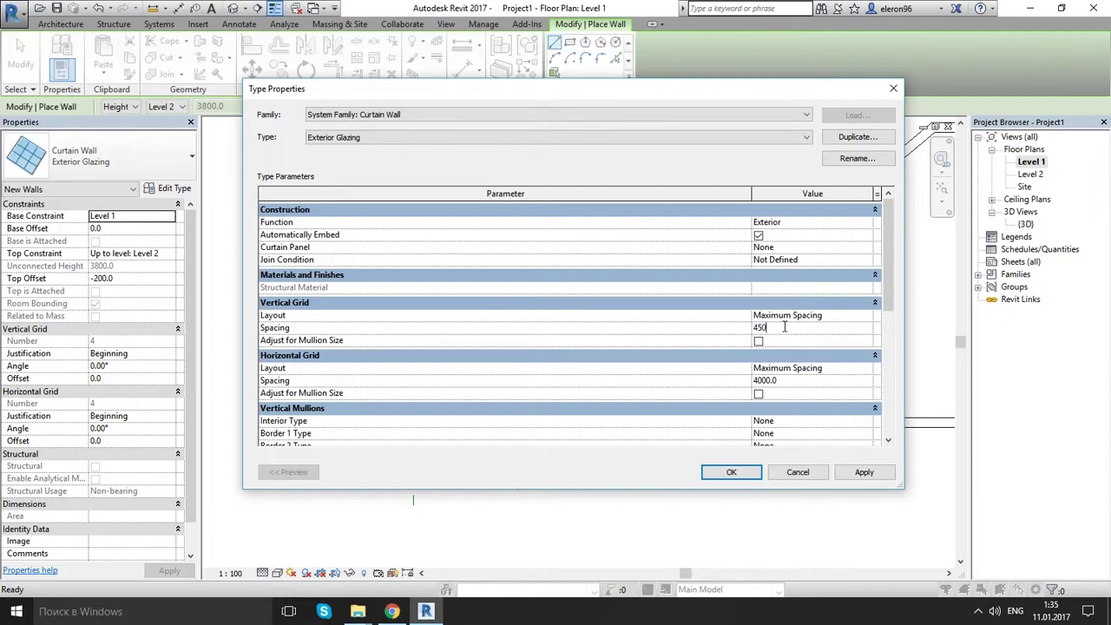
click(805, 382)
click(733, 472)
- Draw a 2200 mm Exterior Glazing curtain wall along the lower wall's centerline between the two reference planes
scroll(463, 434, up, 4)
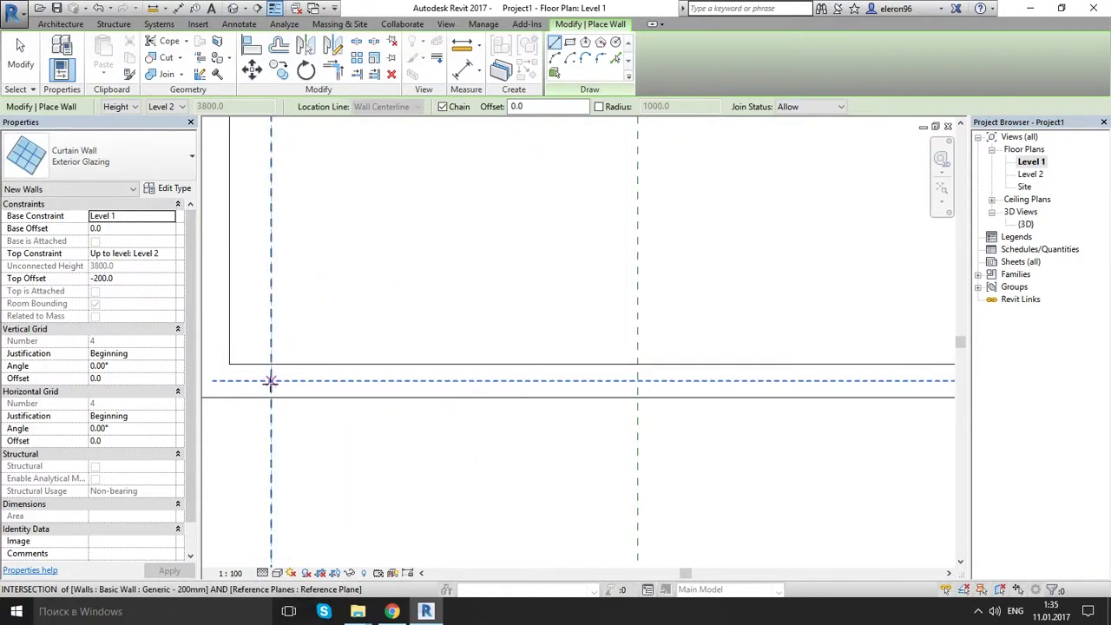
click(271, 382)
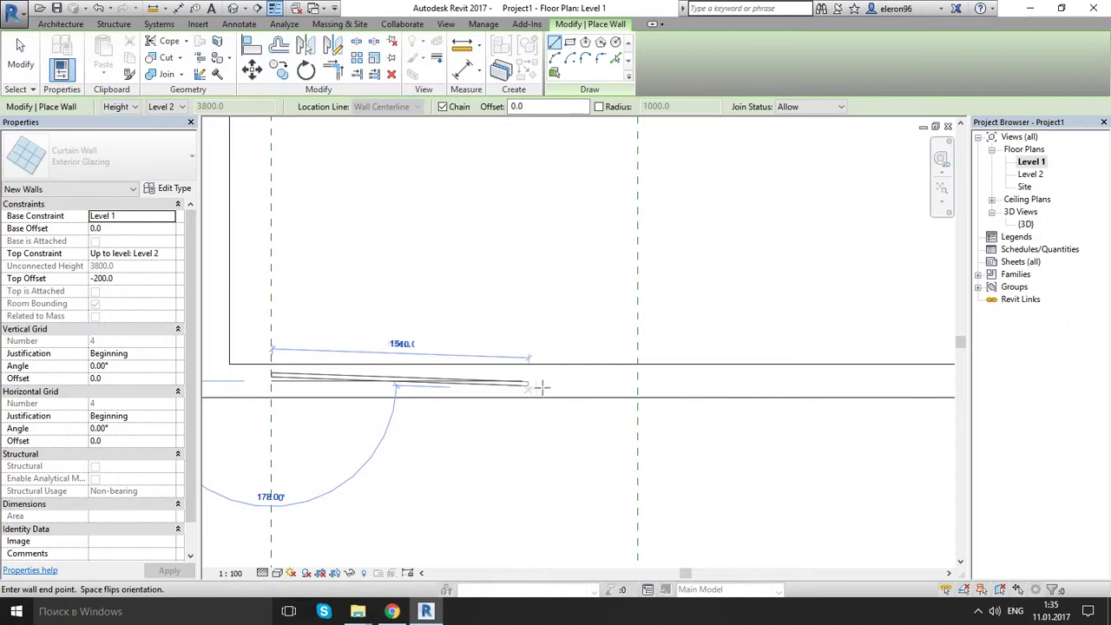
click(638, 381)
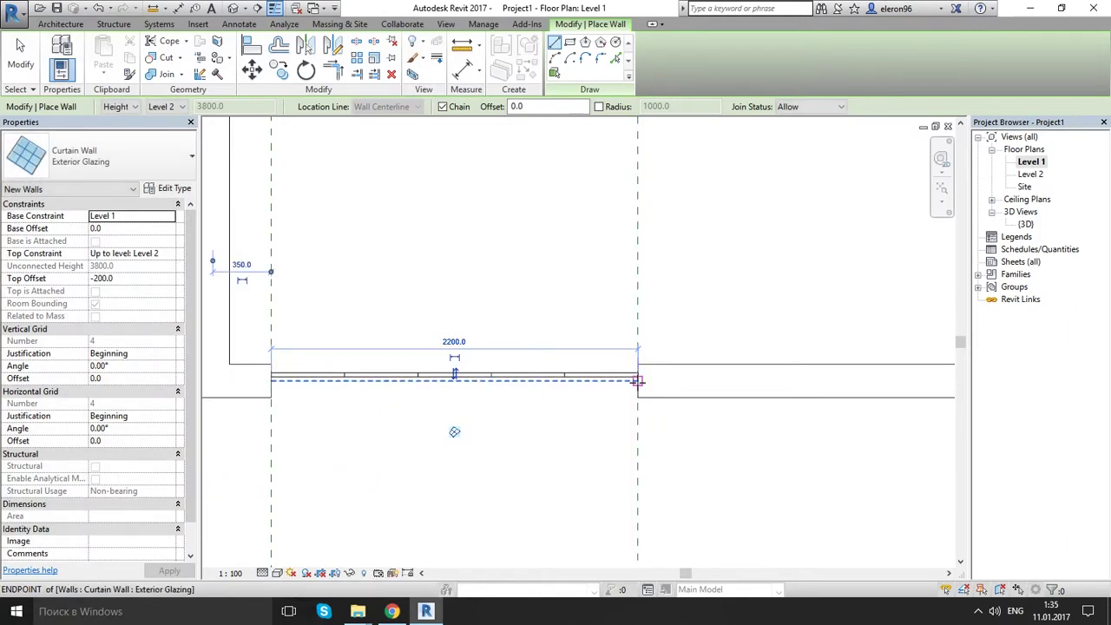
key(Escape)
key(Escape)
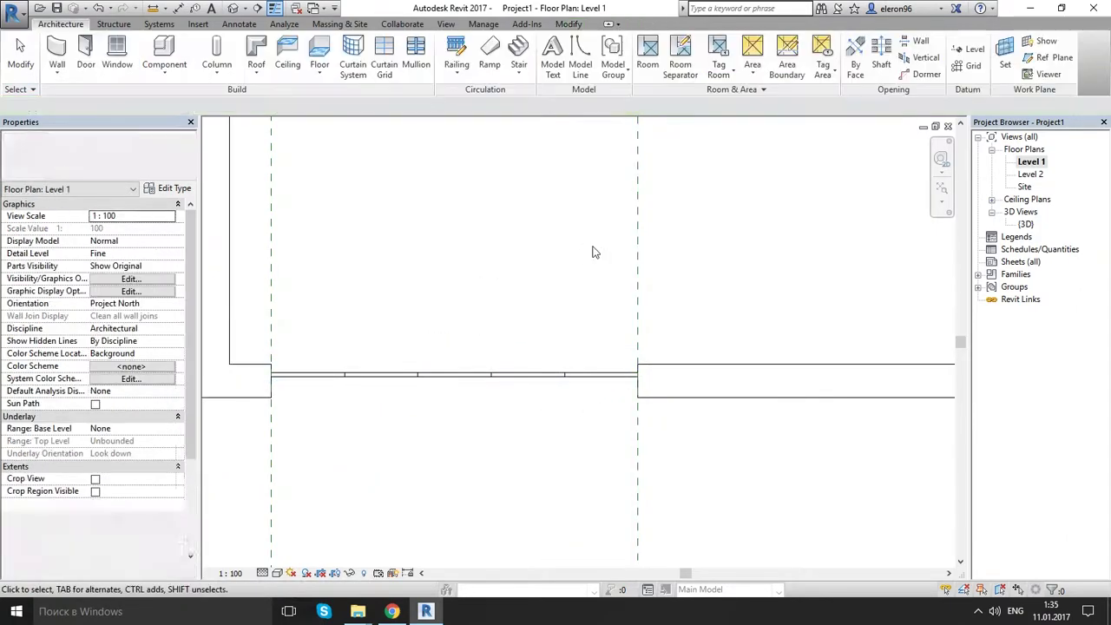
- Inspect the gridded Exterior Glazing wall from the front of the building in the 3D view
double_click(1026, 224)
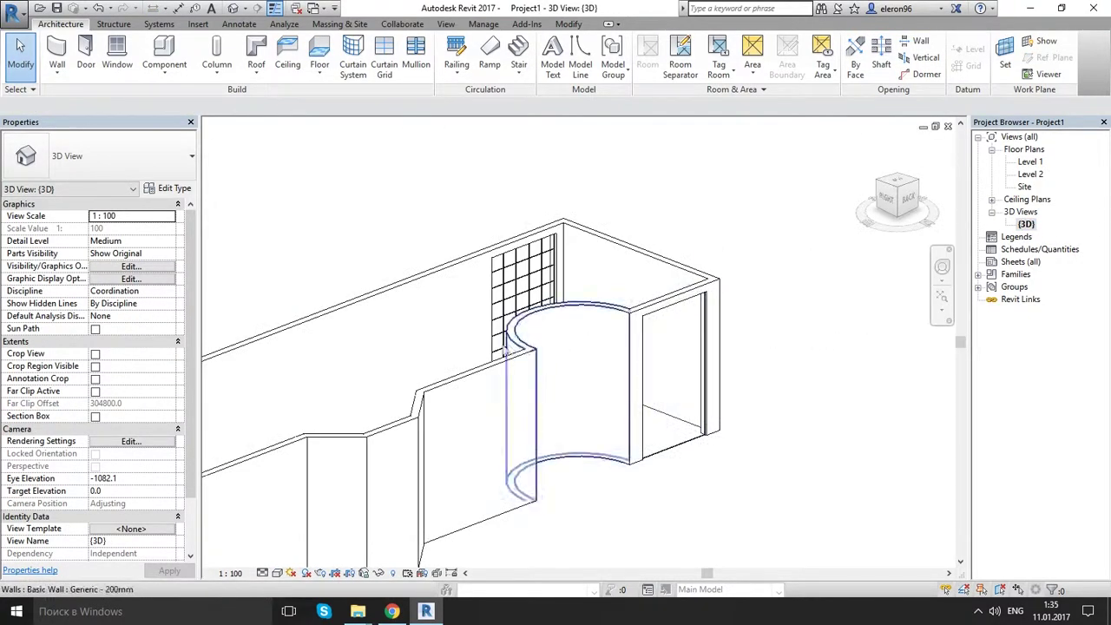
shift+middle_drag(516, 343, 475, 313)
scroll(481, 313, up, 6)
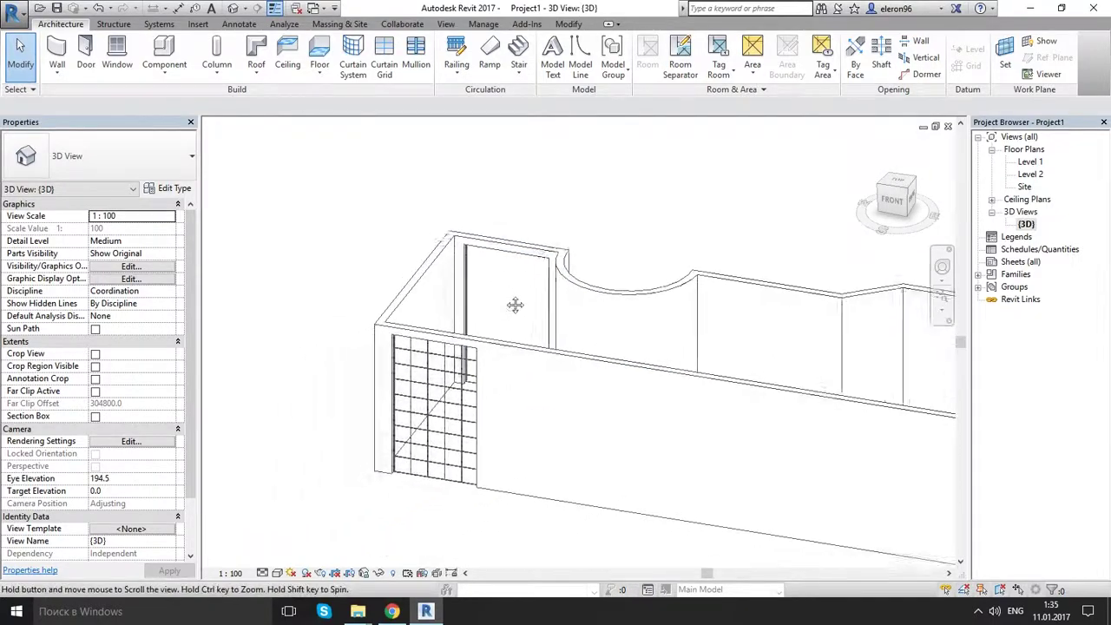
scroll(440, 334, up, 2)
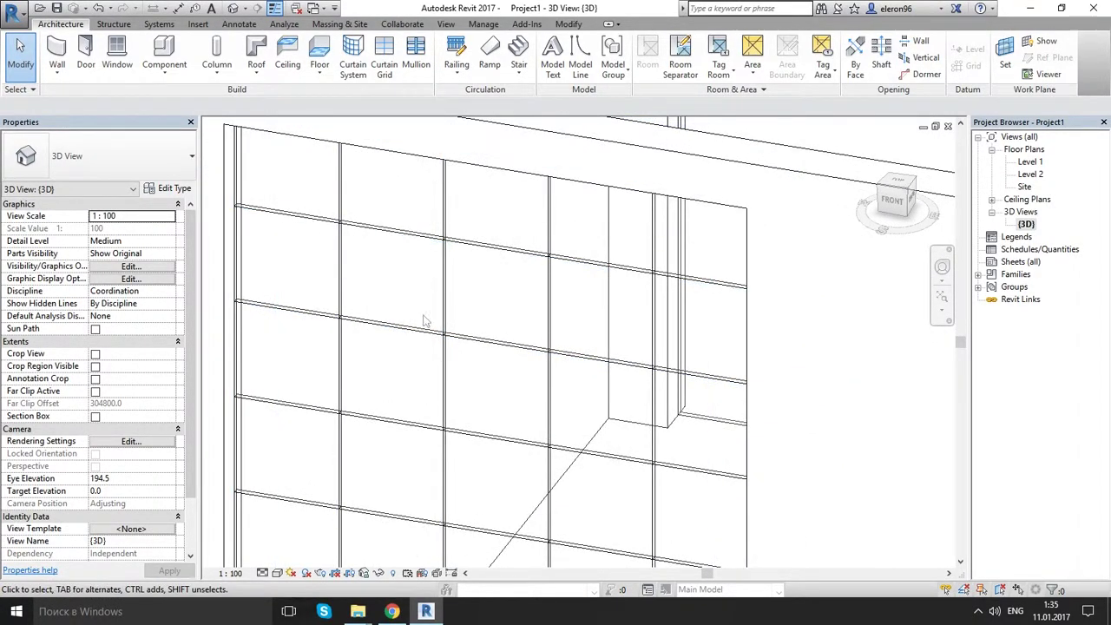
scroll(464, 246, down, 4)
scroll(464, 246, down, 3)
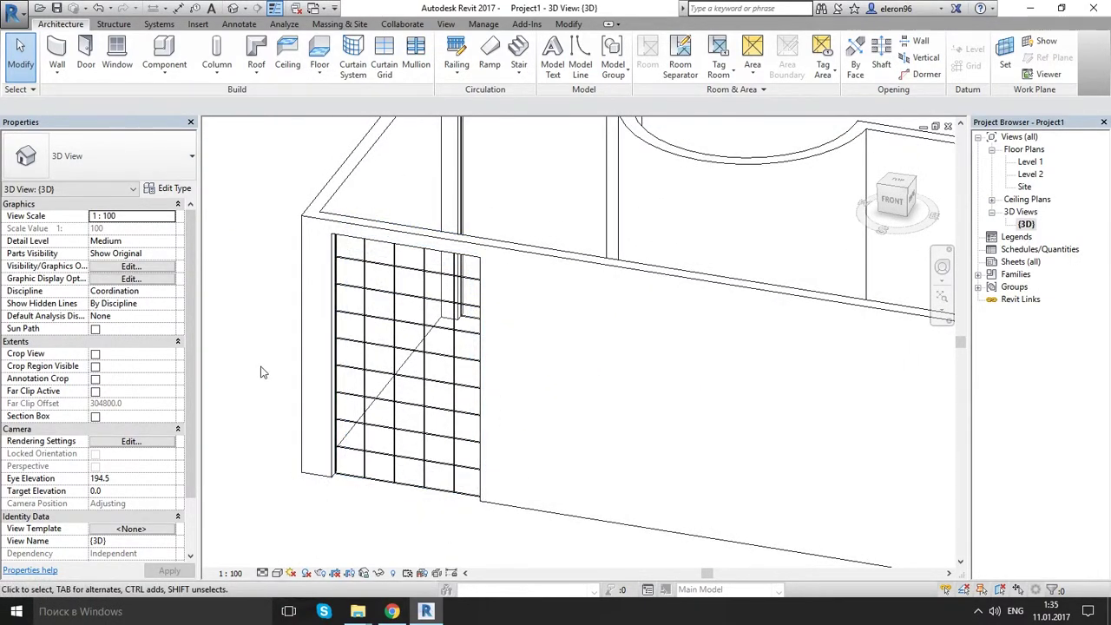
middle_drag(575, 449, 484, 452)
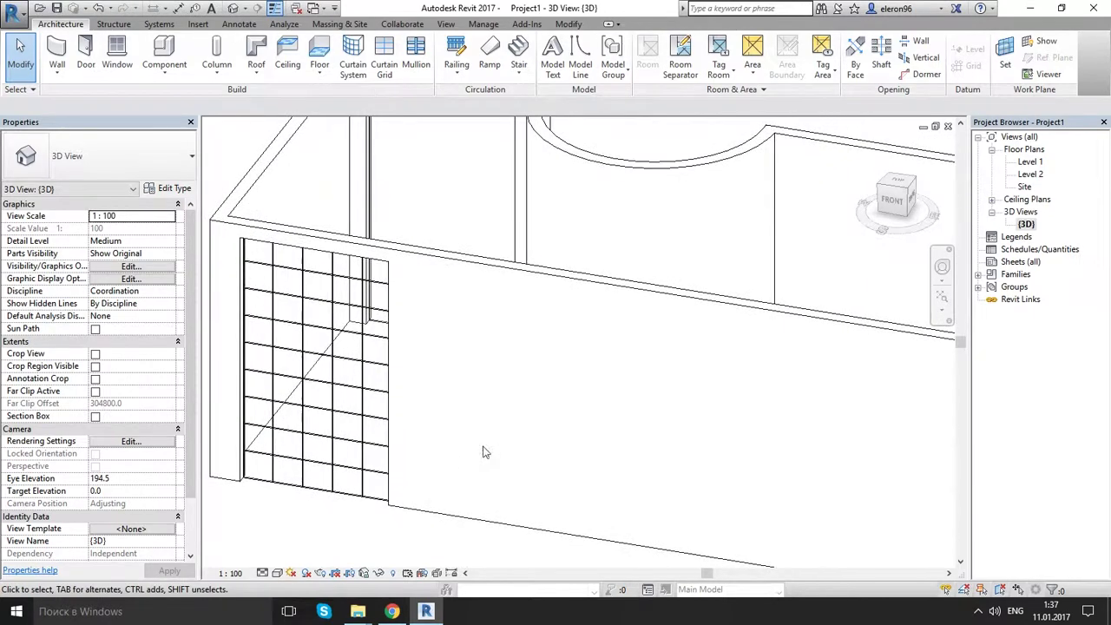
scroll(517, 383, down, 2)
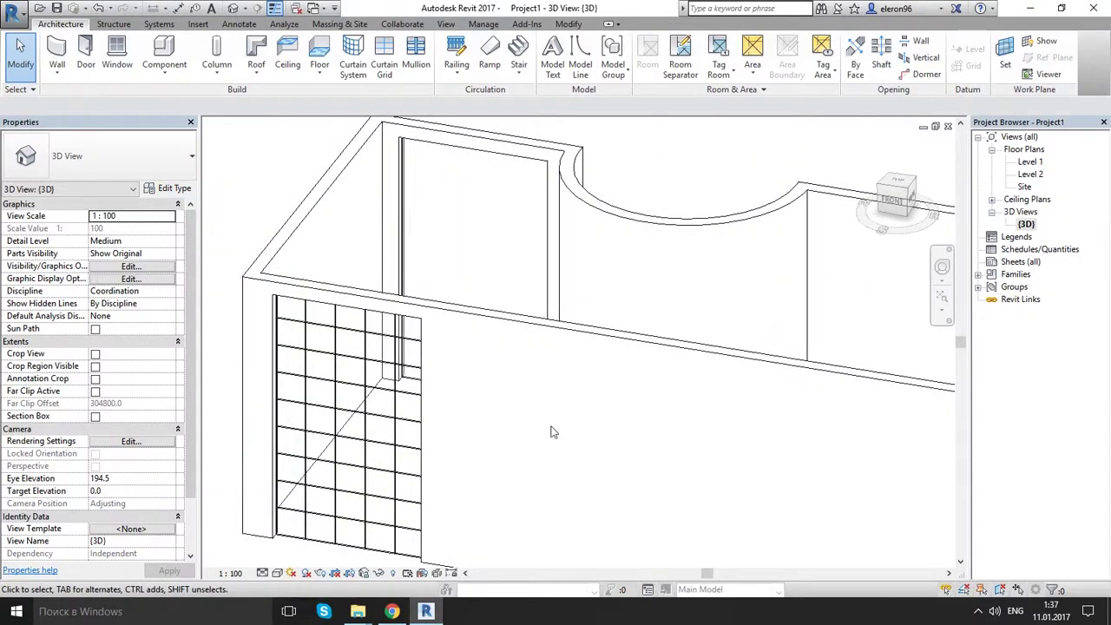
- In the Level 1 floor plan, start a new wall at the building's rounded end using the Storefront curtain wall type
double_click(1030, 162)
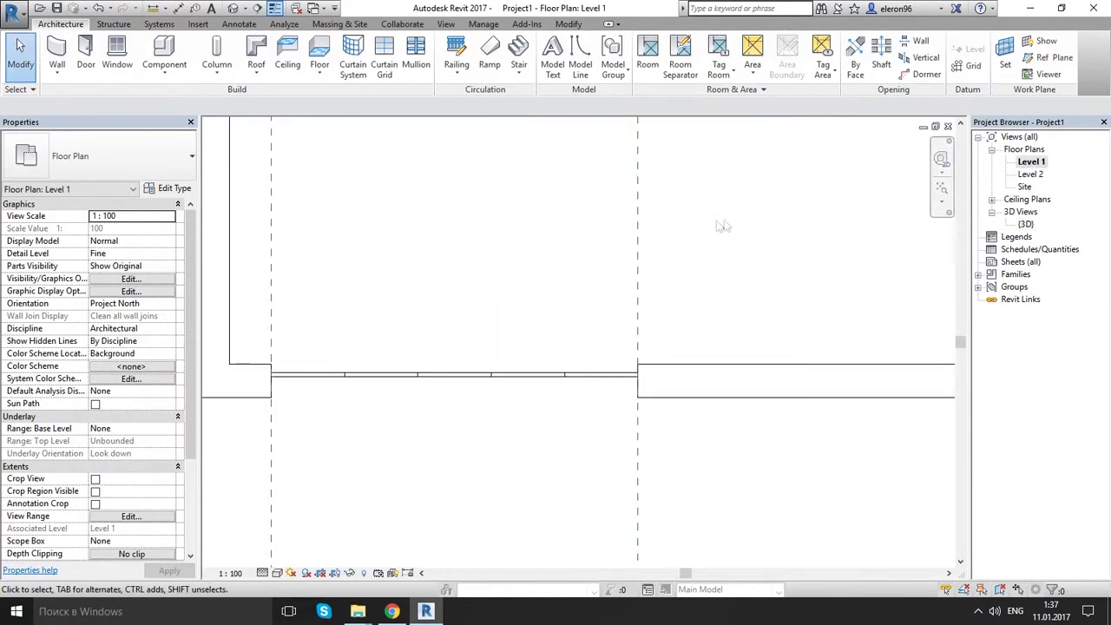
scroll(649, 327, down, 3)
scroll(660, 338, up, 1)
middle_drag(903, 340, 681, 311)
scroll(731, 345, up, 2)
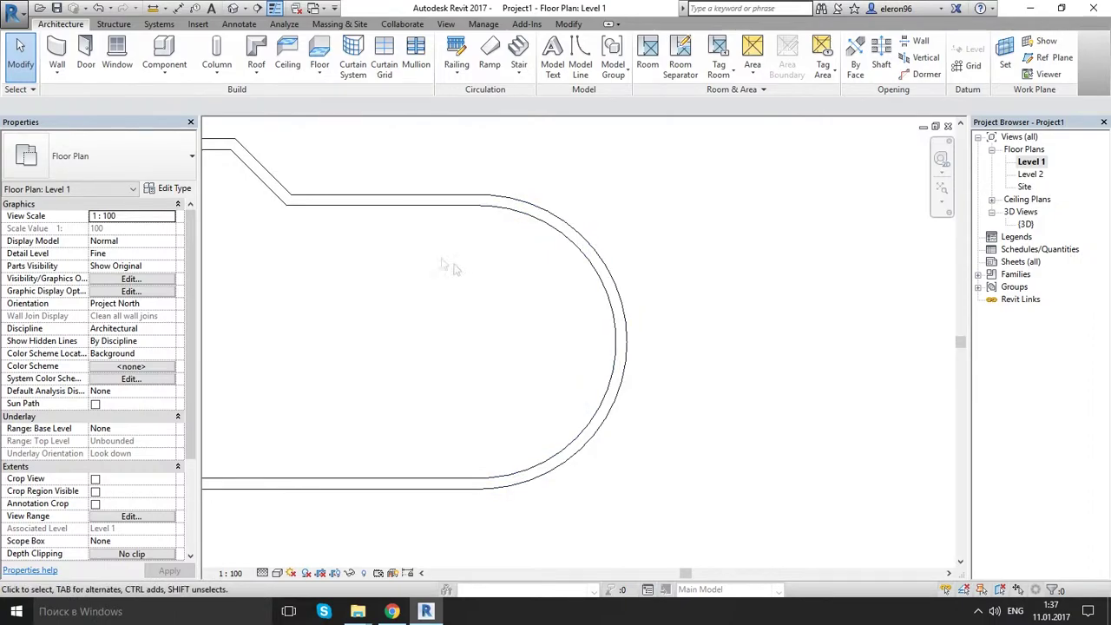
click(56, 50)
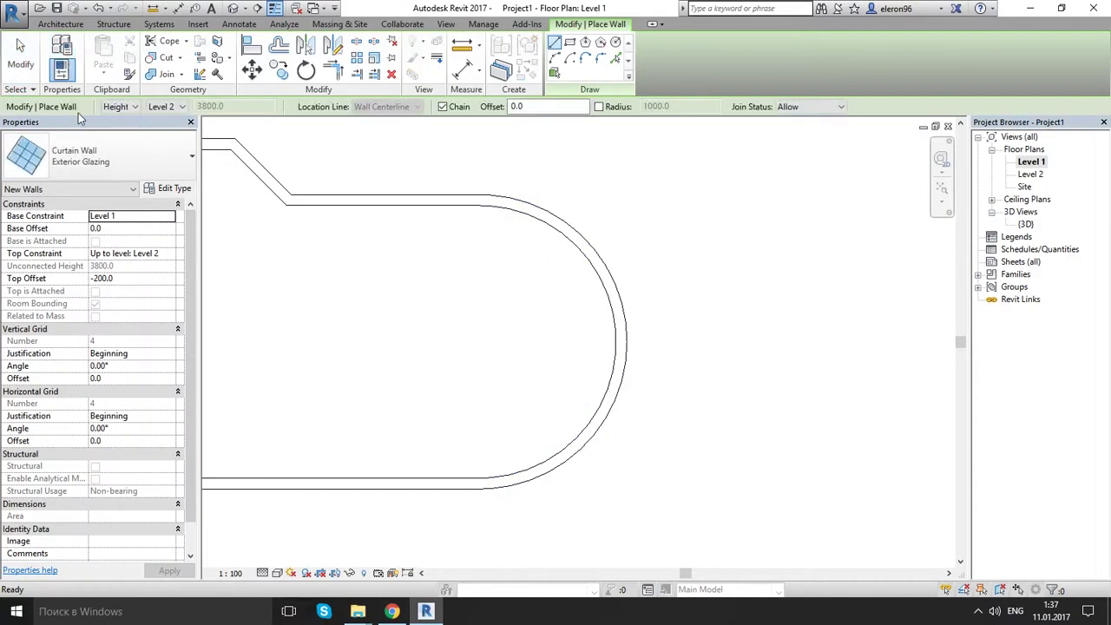
click(119, 156)
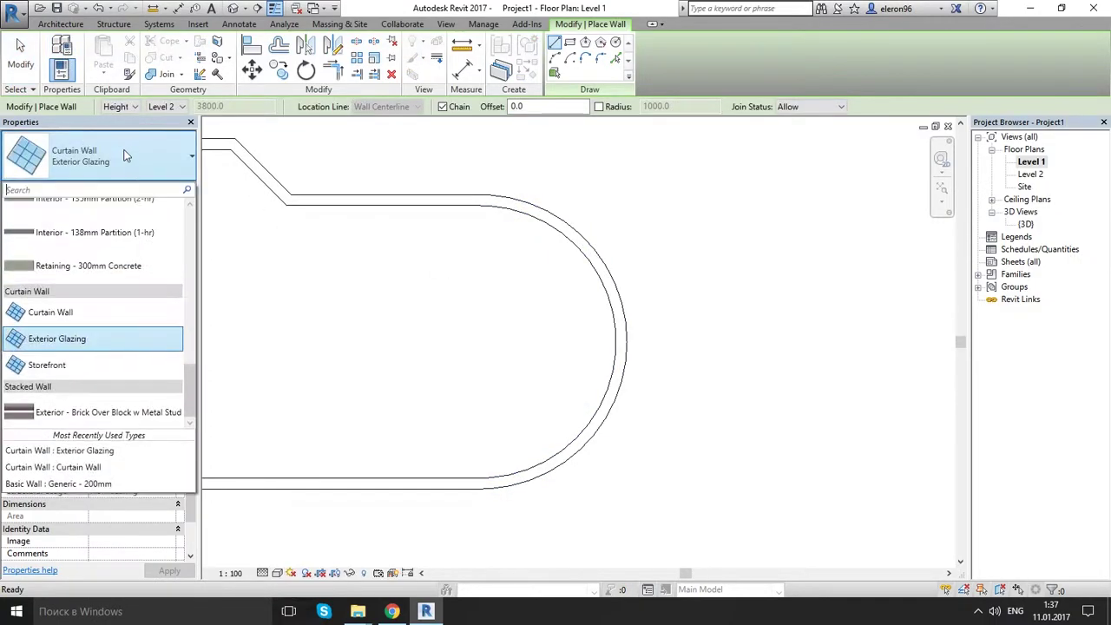
click(48, 366)
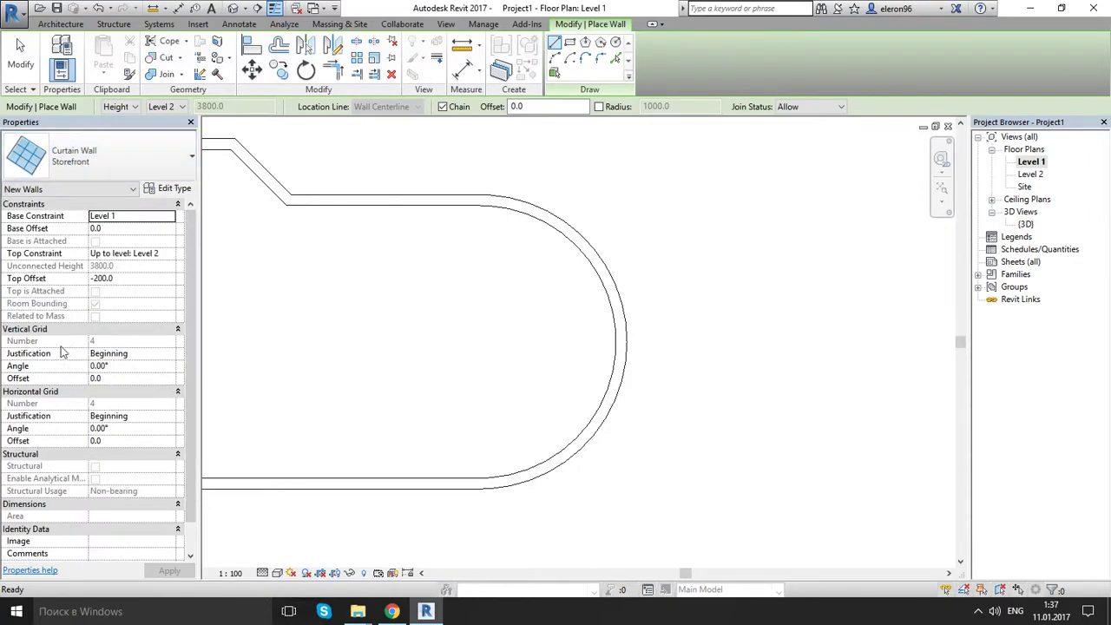
- Set the Storefront type's vertical grid to Fixed Distance with 450 mm spacing and enable Adjust for Mullion Size
click(172, 190)
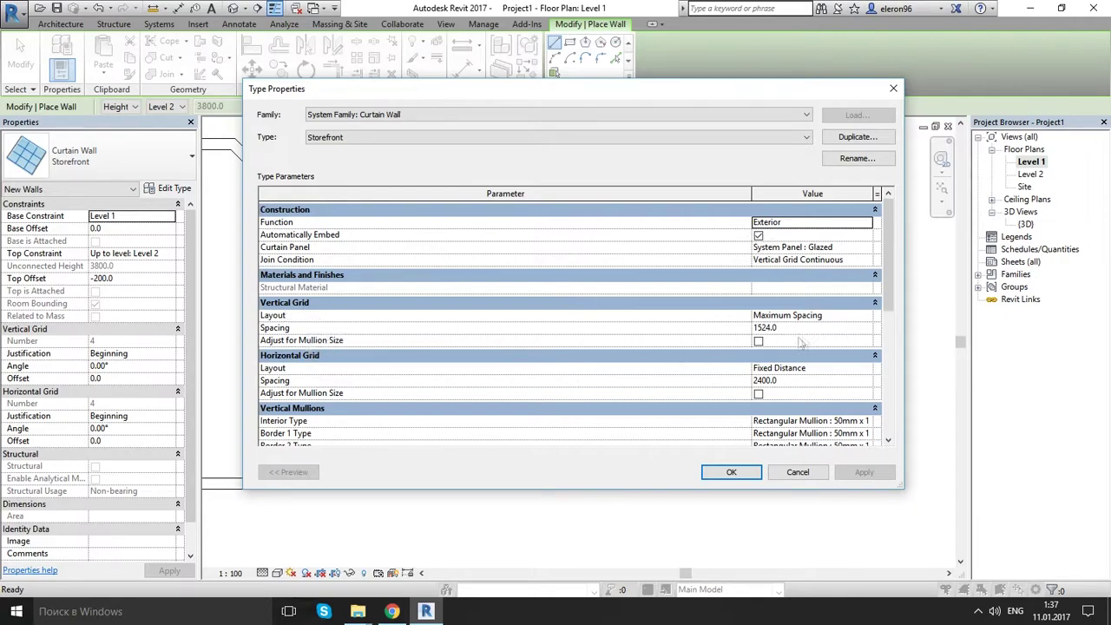
click(867, 318)
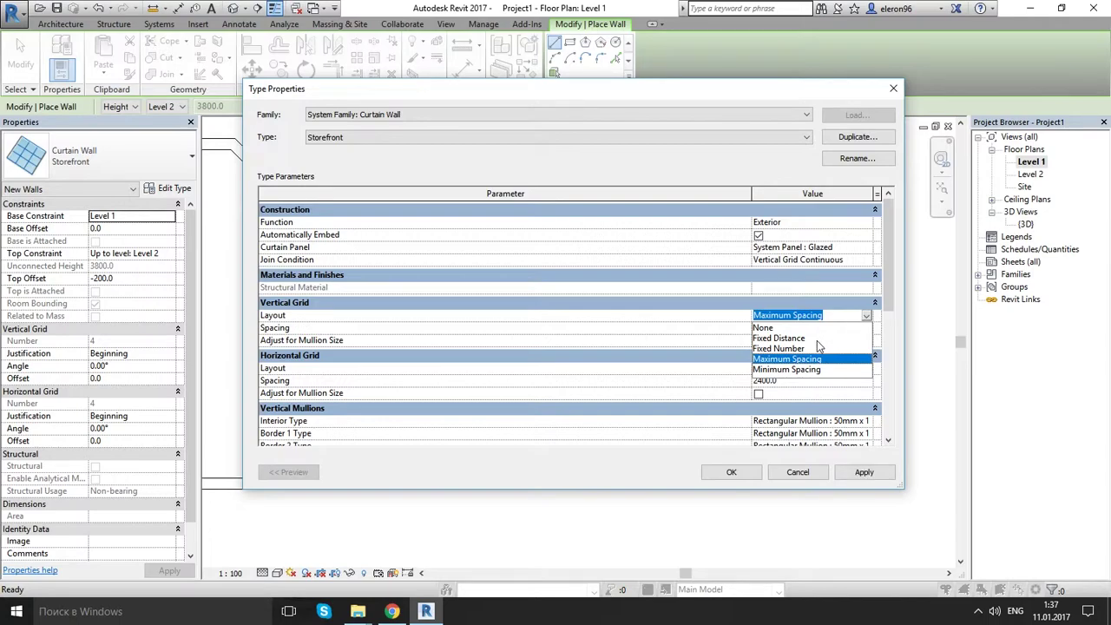
click(782, 338)
click(795, 328)
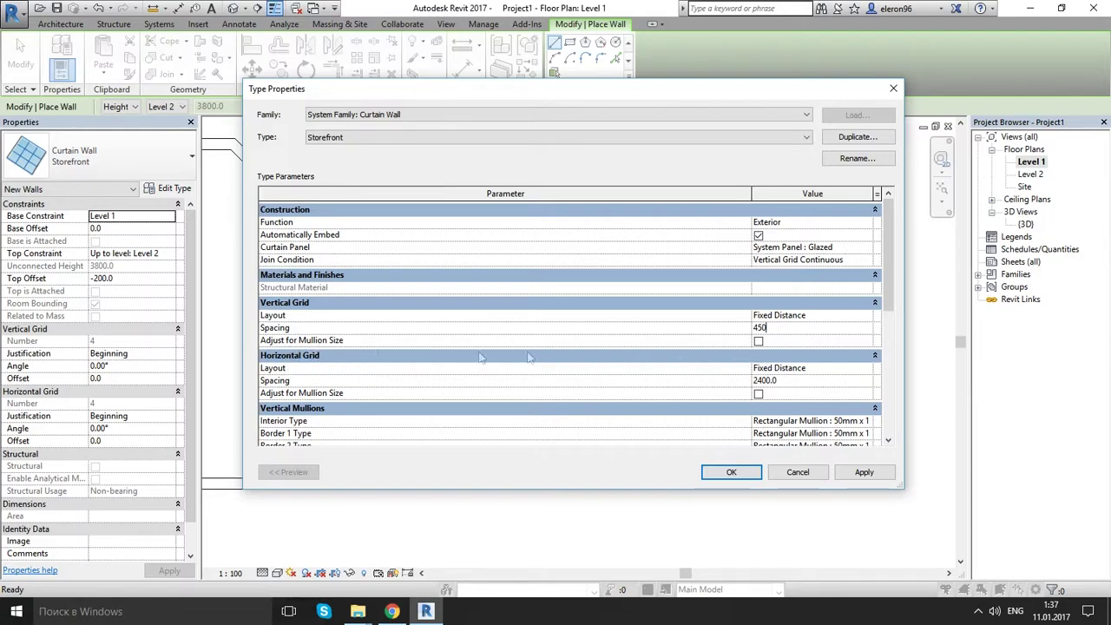
click(758, 341)
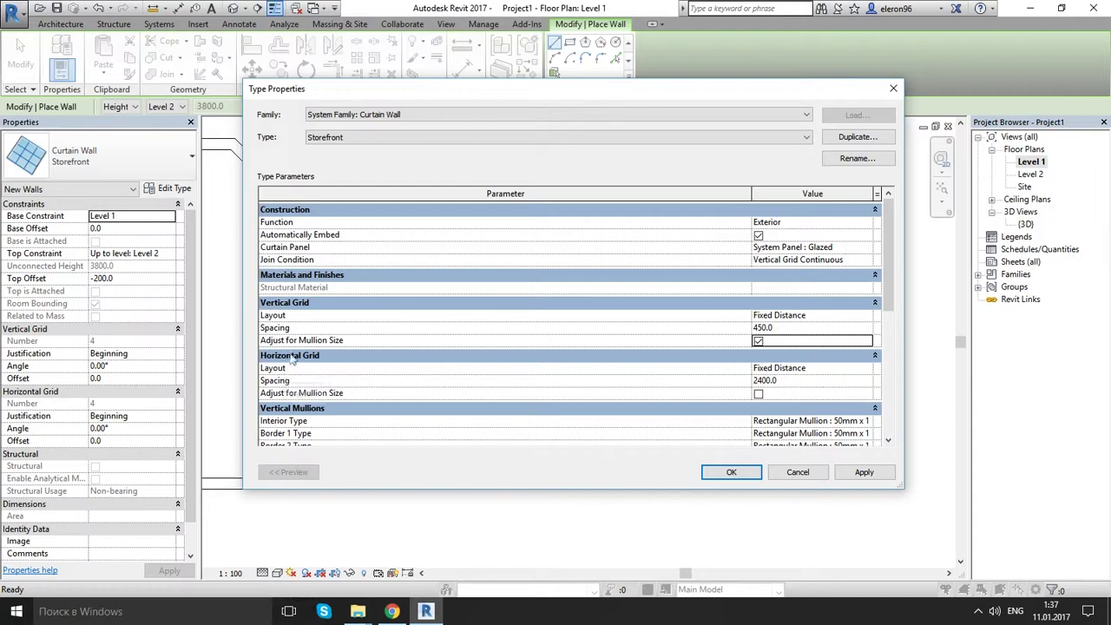
- Set the Storefront type's horizontal grid to Fixed Distance with 450 mm spacing, enable Adjust for Mullion Size, and apply the type changes
click(833, 371)
click(866, 371)
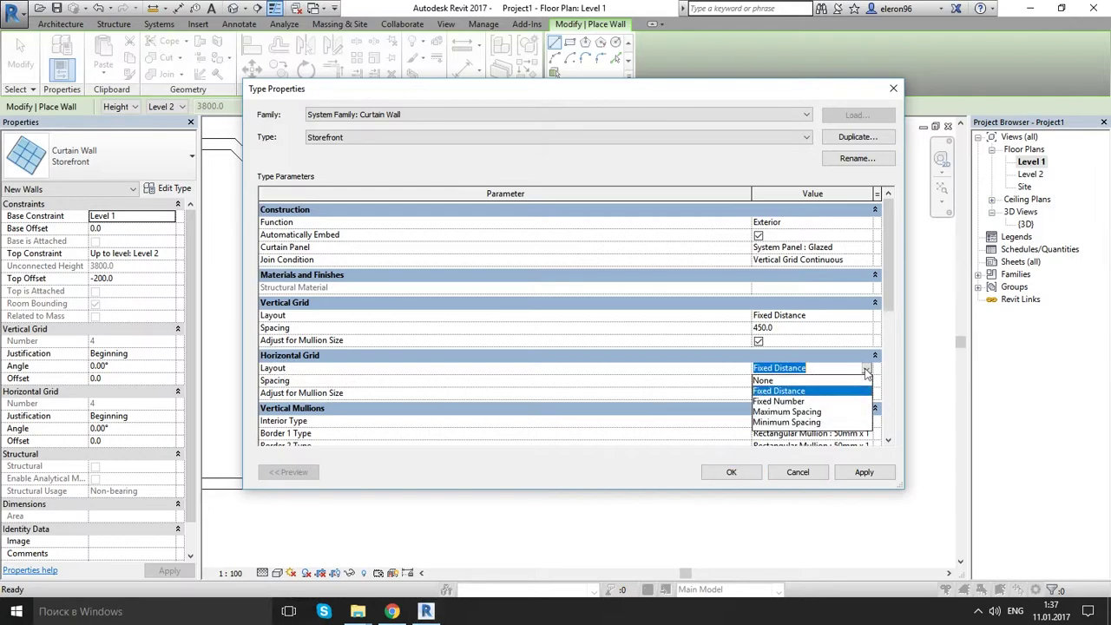
click(795, 391)
click(794, 380)
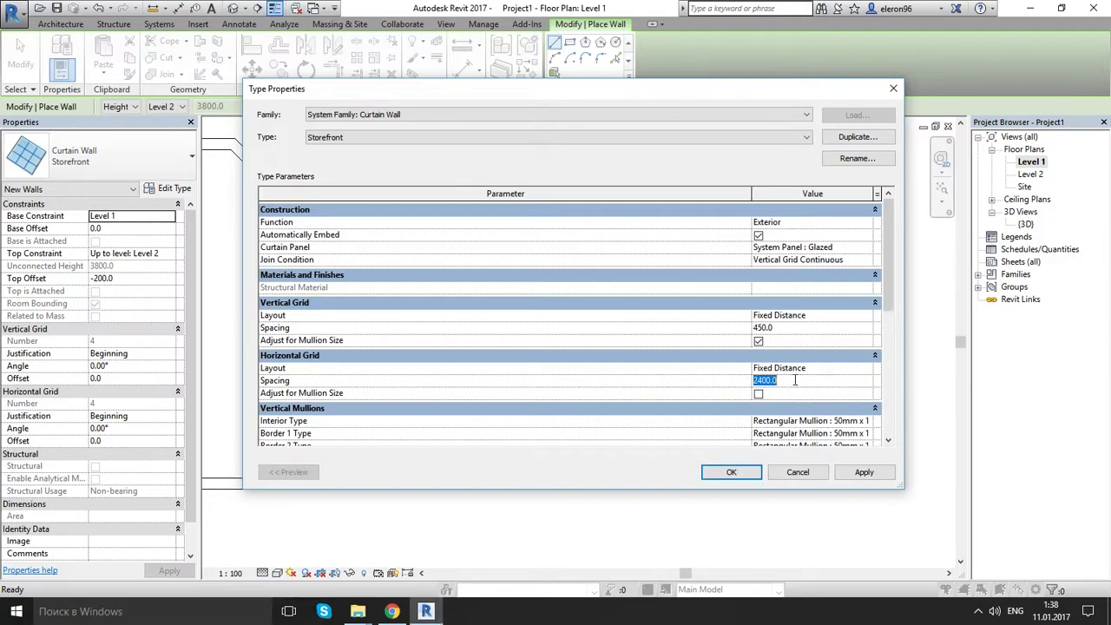
click(758, 394)
click(864, 472)
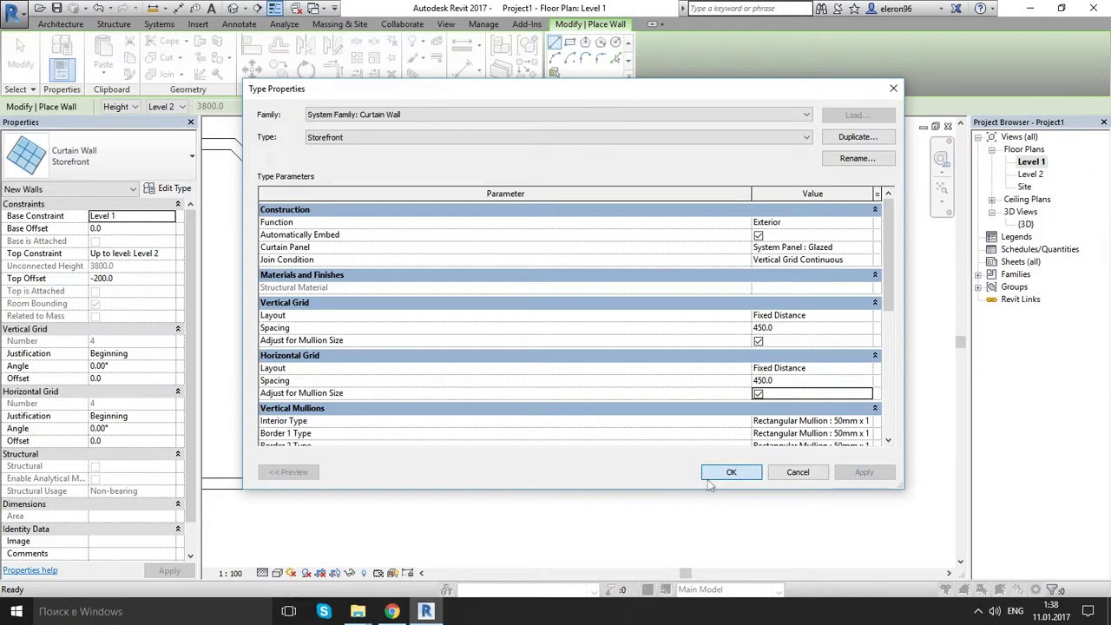
click(729, 472)
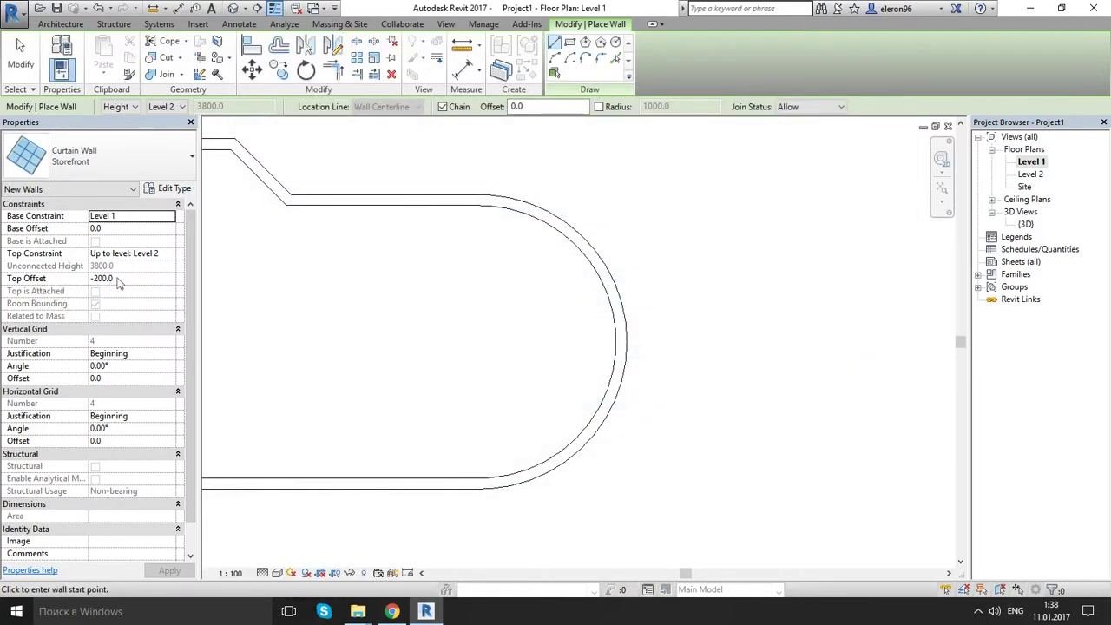
- Set the new Storefront wall's base offset to 400 mm
click(119, 227)
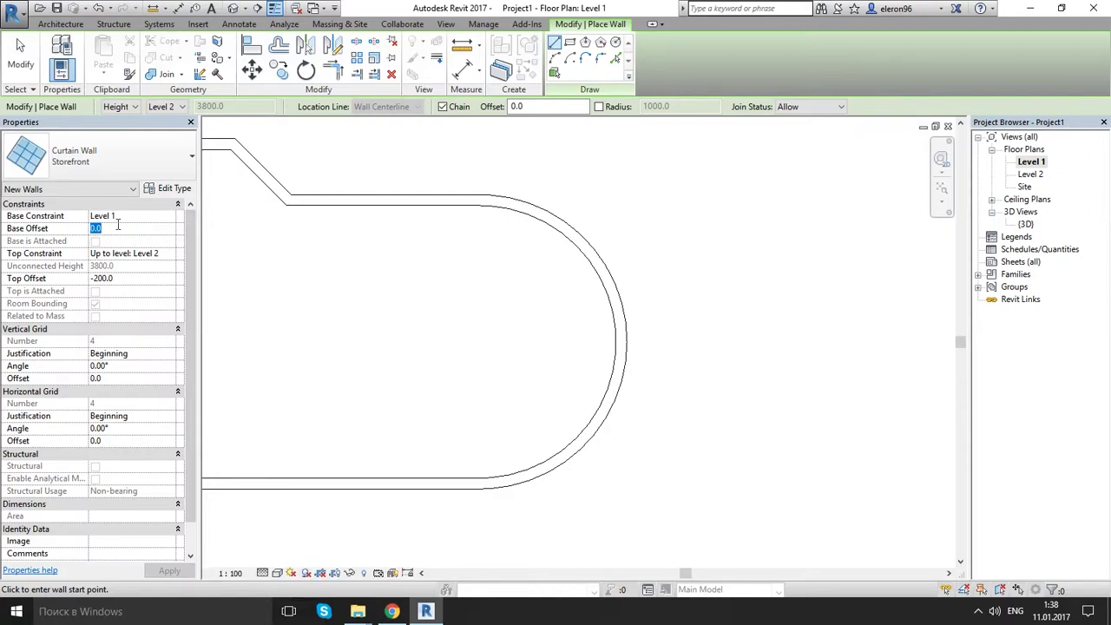
text(400)
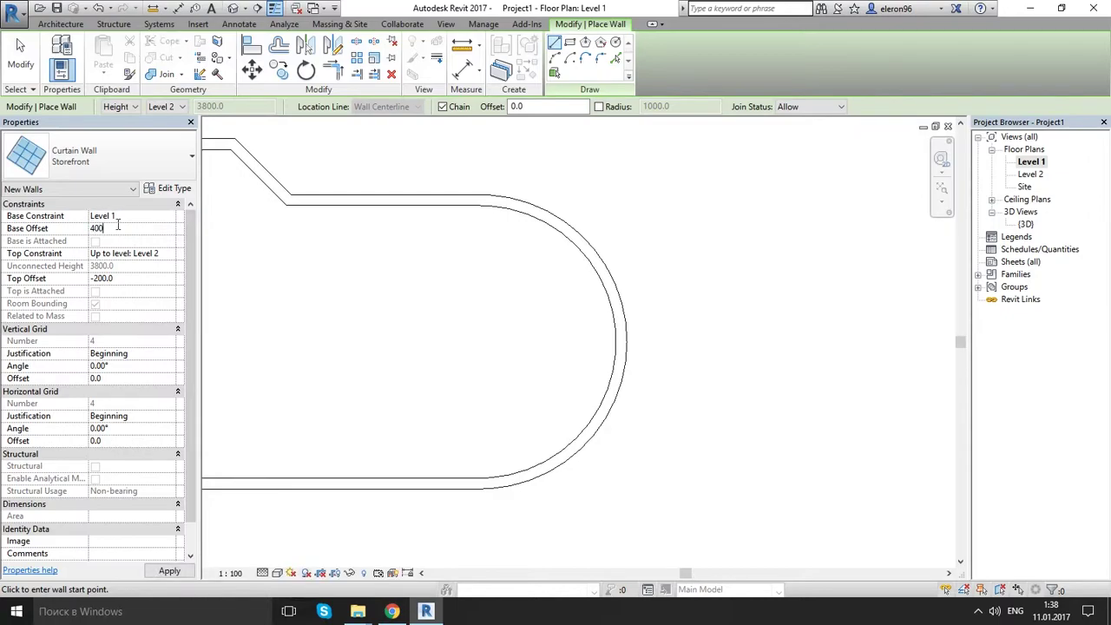
text(rp)
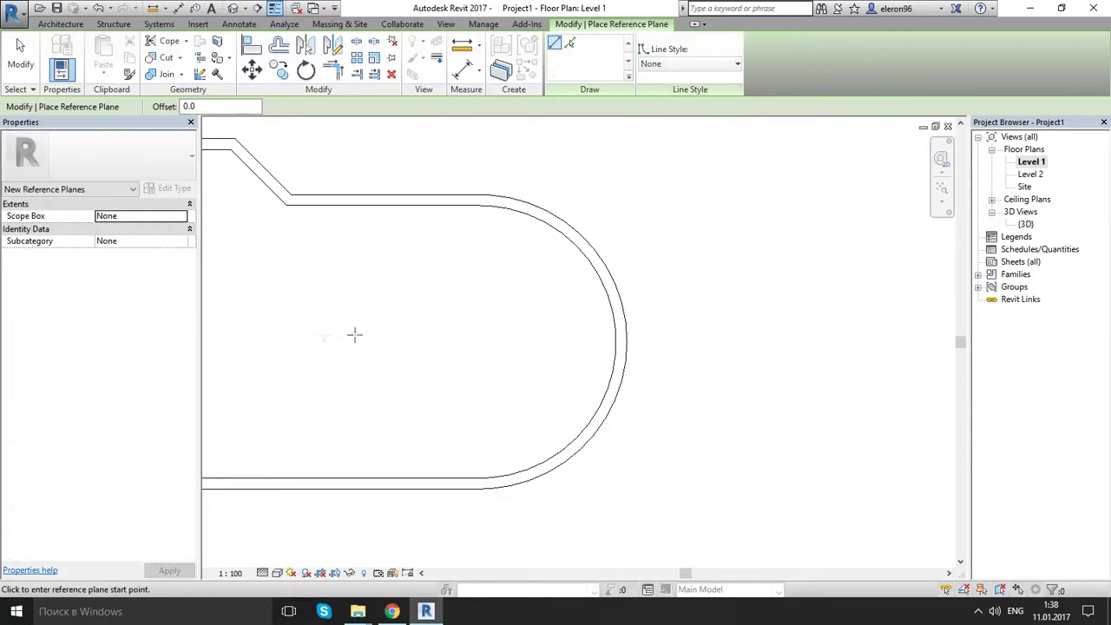
key(Escape)
key(Escape)
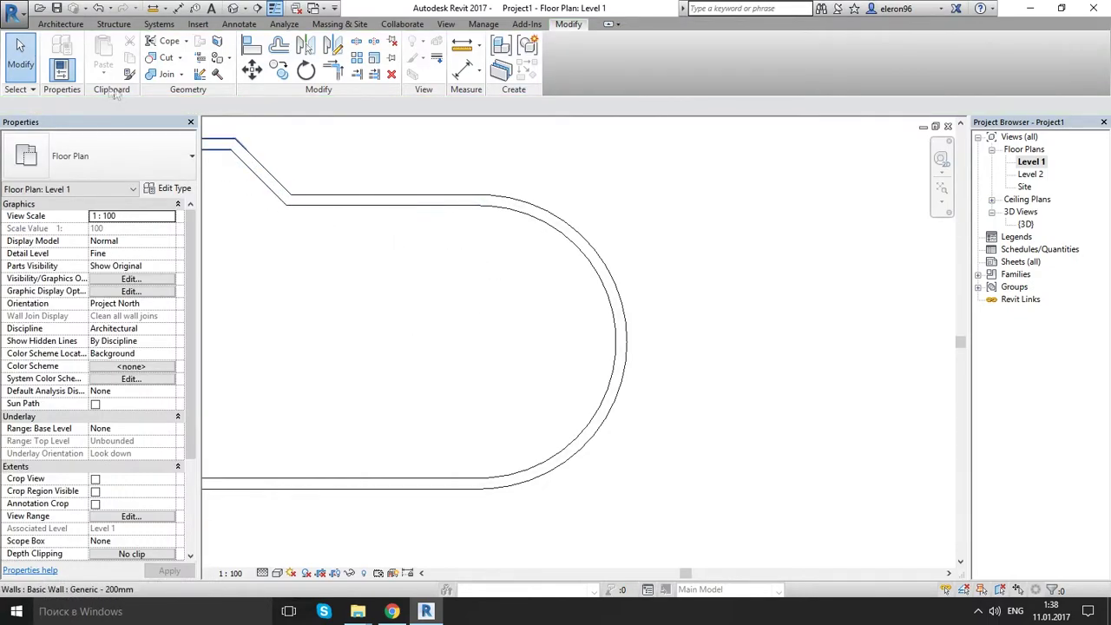
- Create a Storefront curtain wall in the building's rounded end wall by picking the curved wall's centerline with Pick Lines
click(63, 24)
click(21, 52)
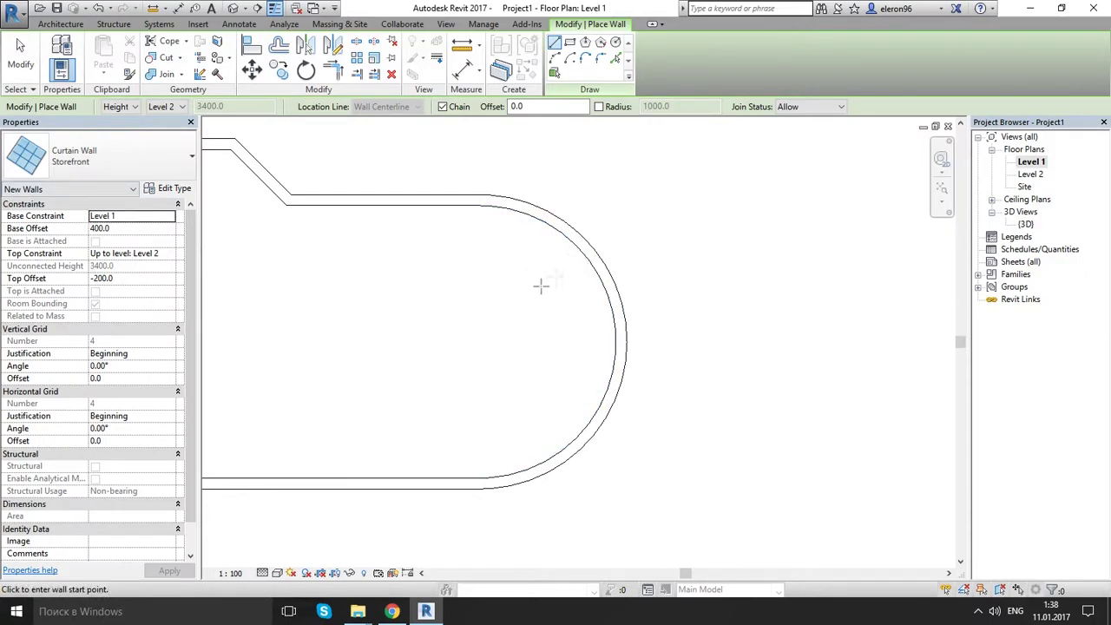
middle_drag(494, 305, 453, 305)
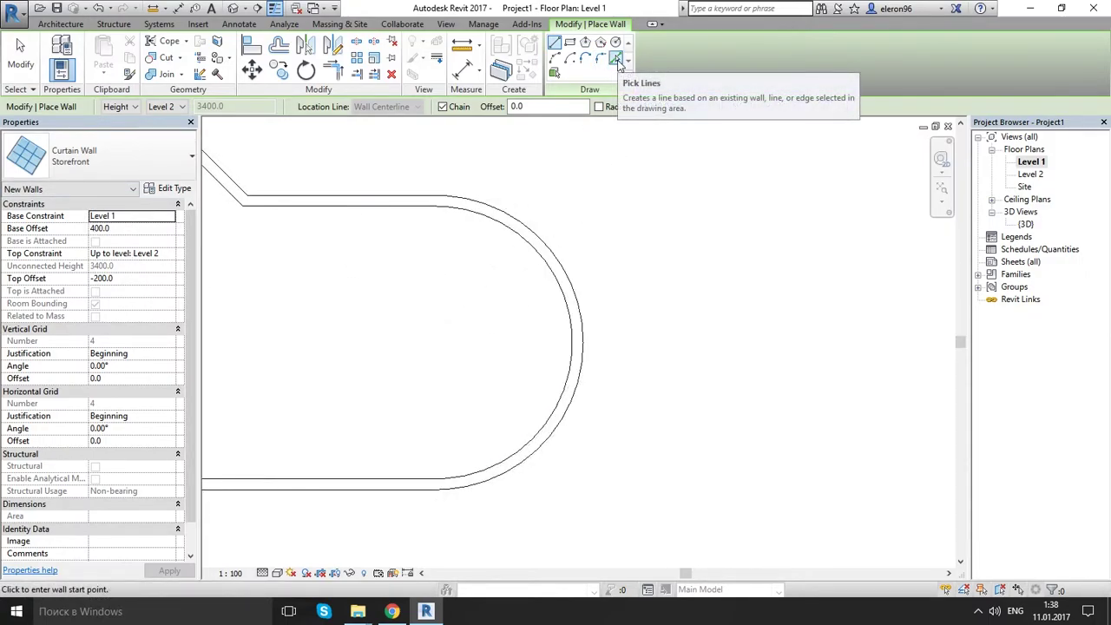
click(618, 59)
scroll(512, 221, up, 4)
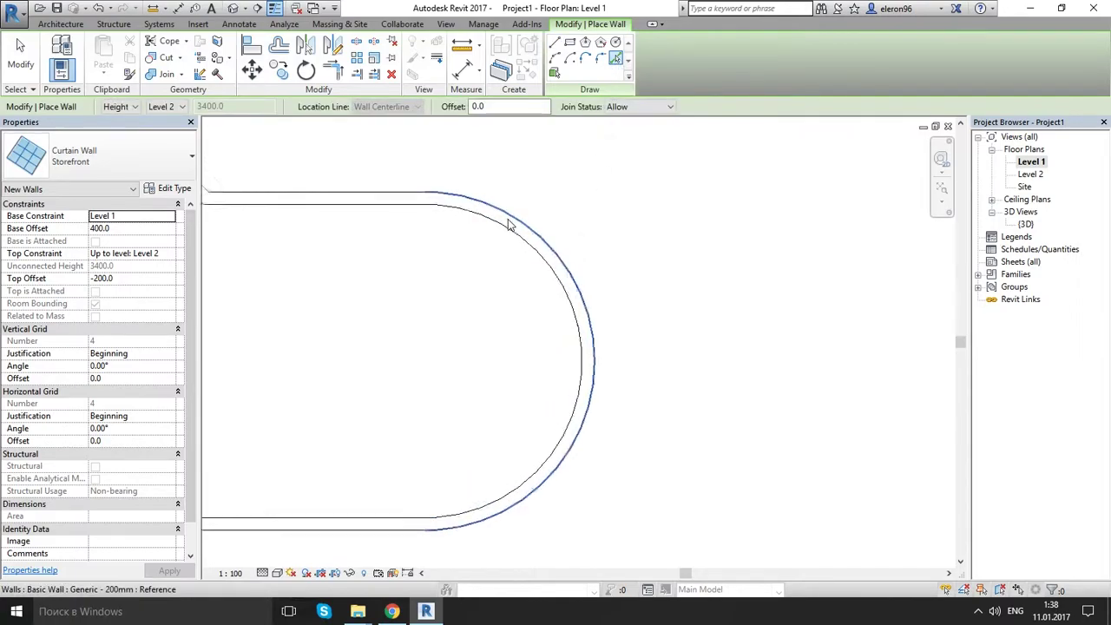
scroll(377, 203, up, 4)
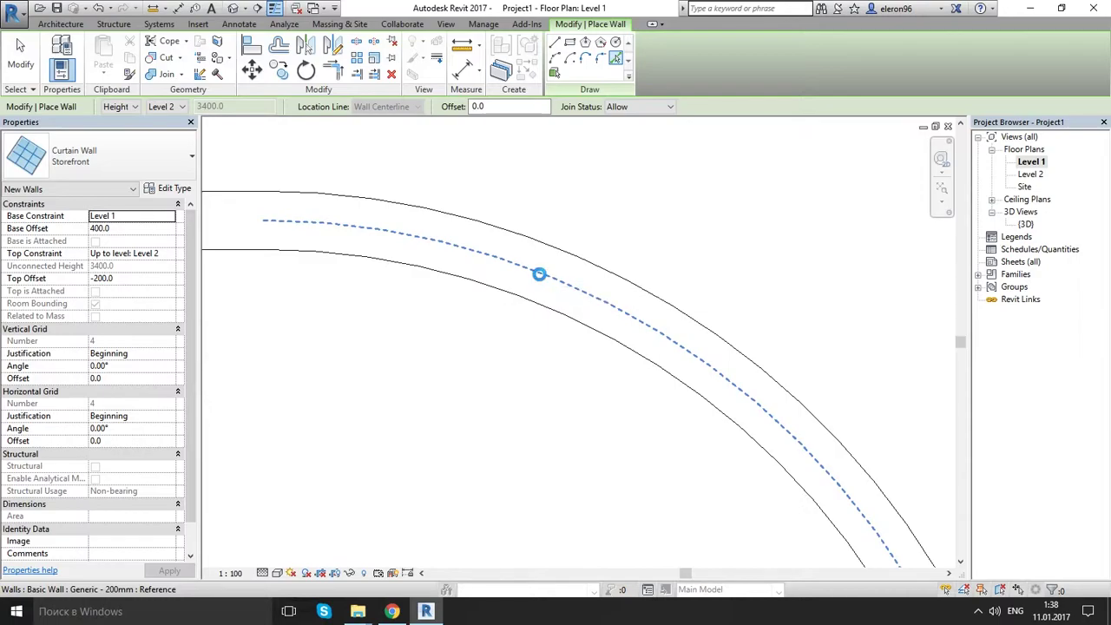
click(539, 274)
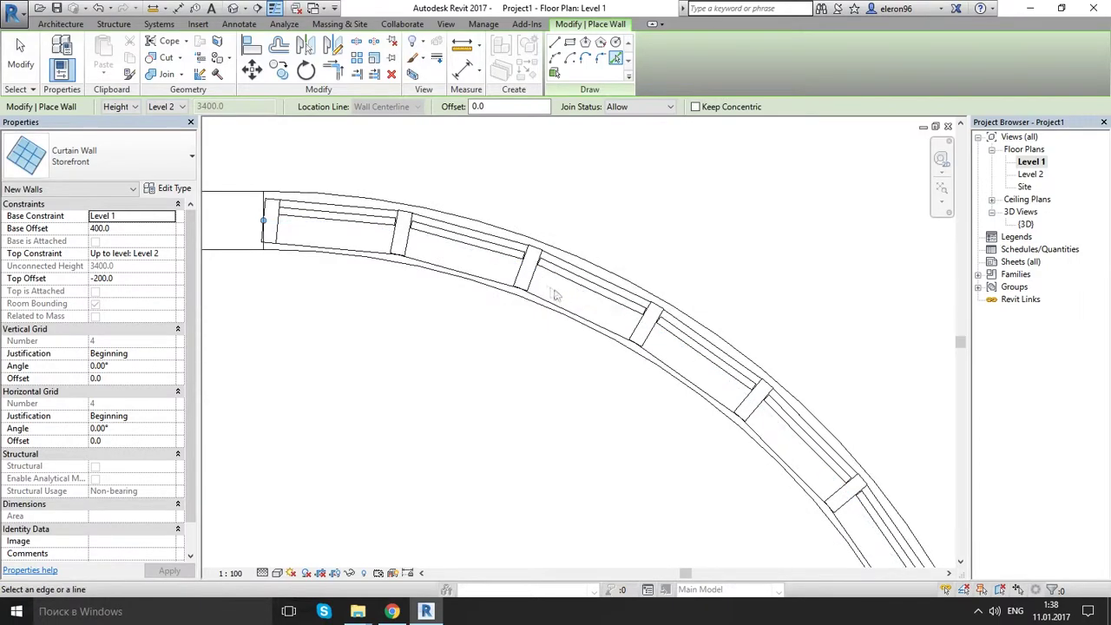
scroll(560, 291, down, 4)
scroll(645, 367, up, 3)
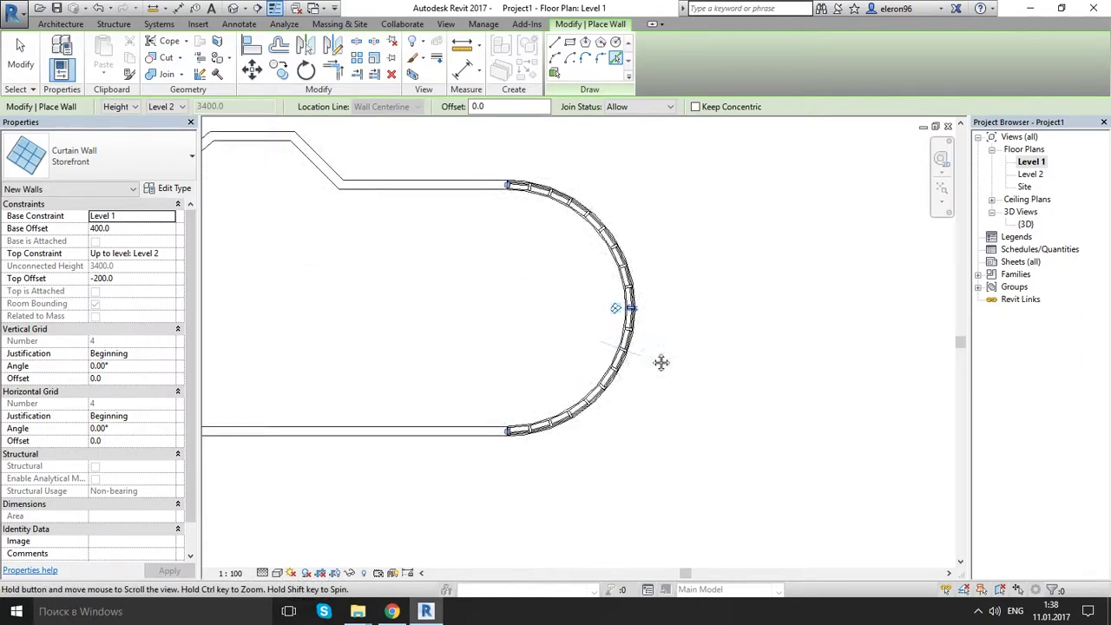
- Inspect the curved Storefront wall and its mullion grid at the building's rounded end in the 3D view
double_click(1026, 224)
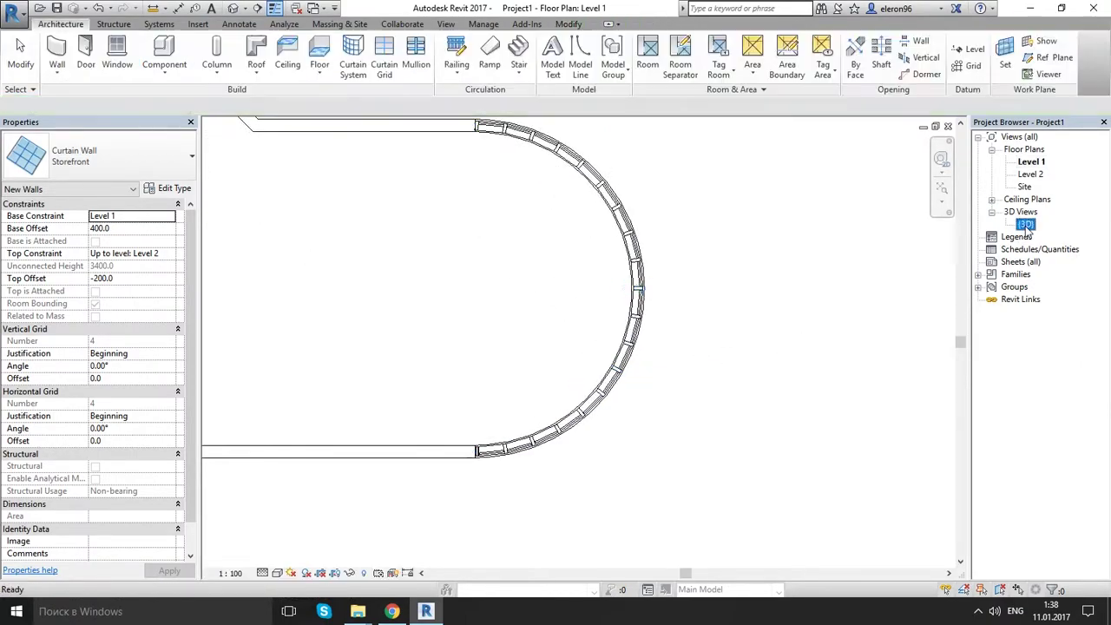
shift+middle_drag(738, 366, 571, 349)
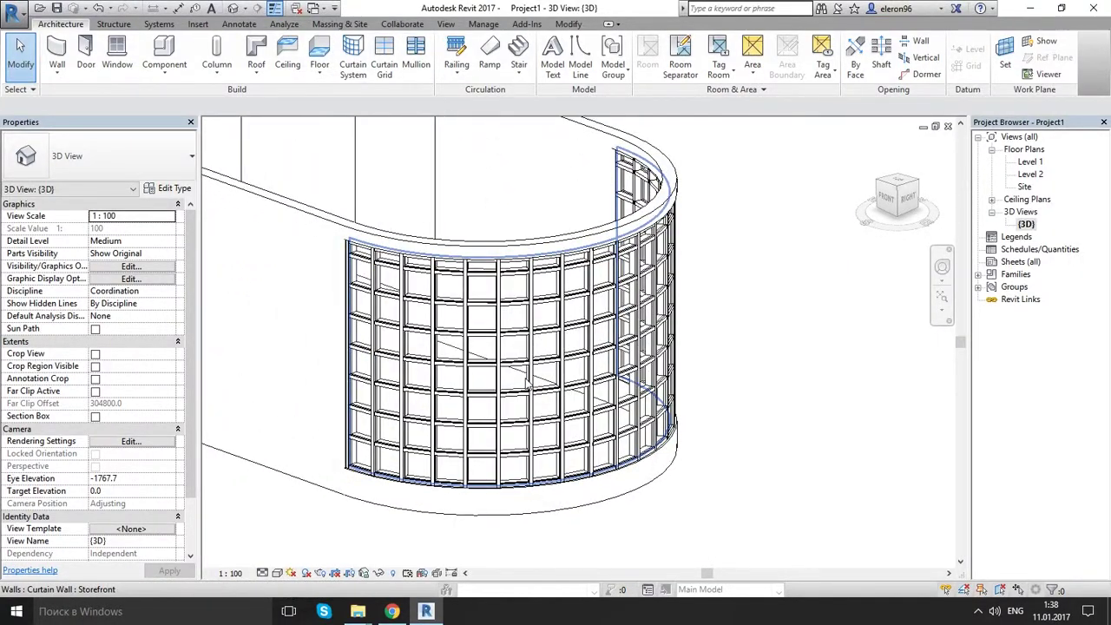
middle_drag(745, 350, 768, 332)
scroll(536, 323, up, 5)
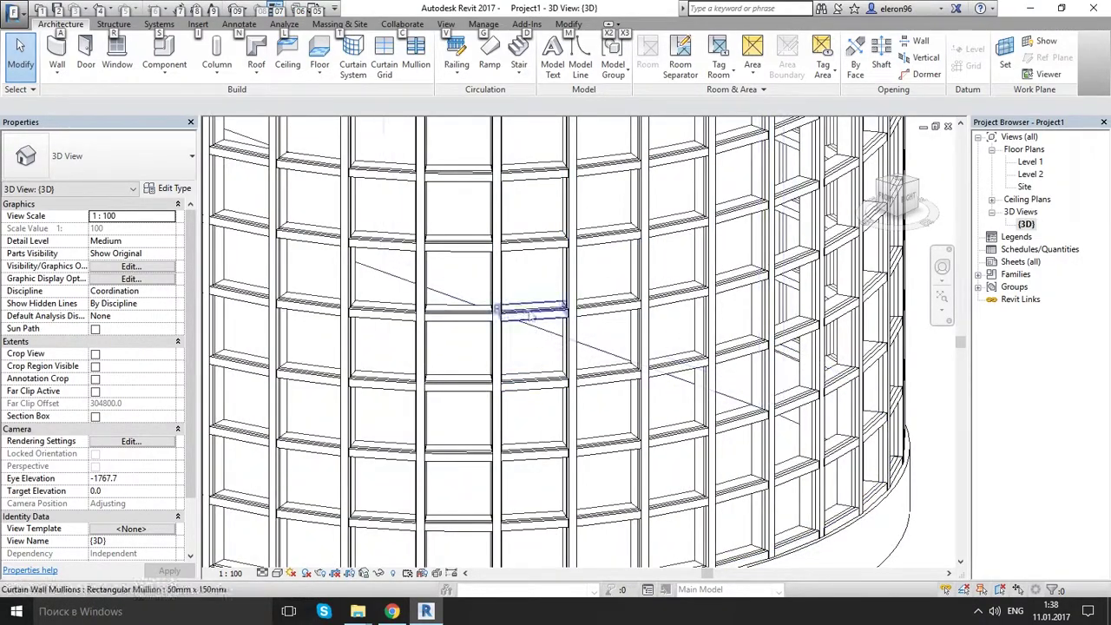
scroll(537, 324, down, 5)
shift+middle_drag(537, 324, 821, 308)
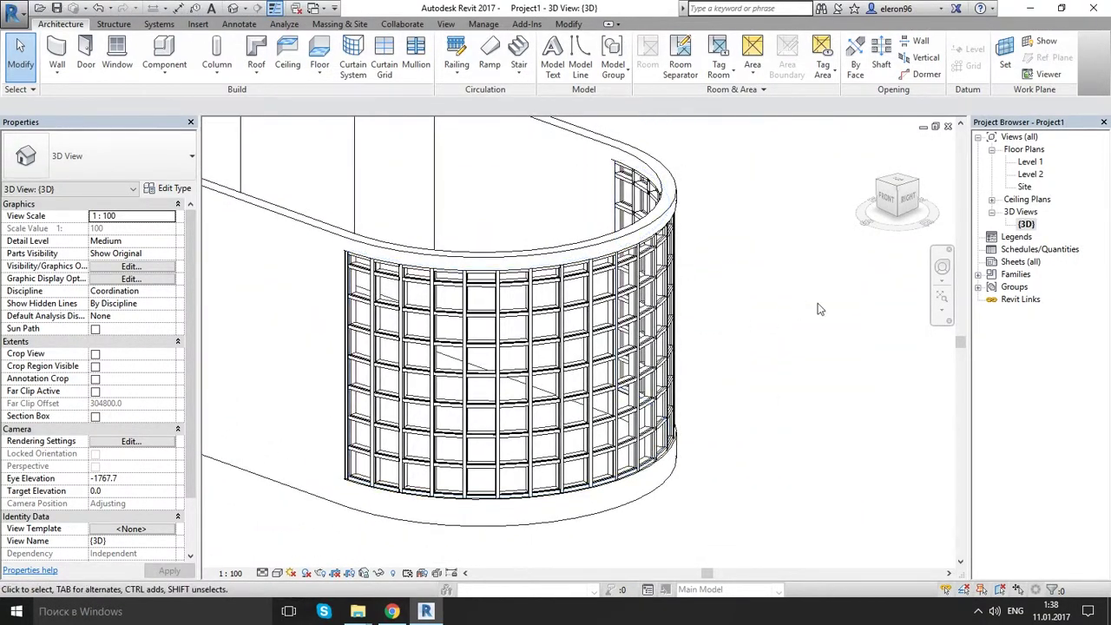
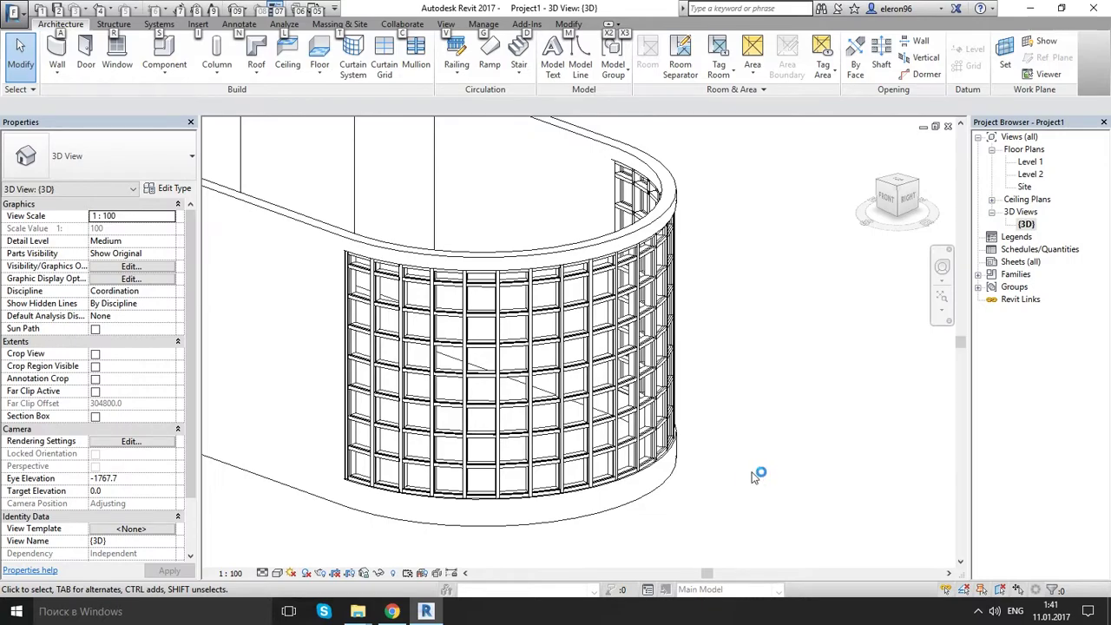
key(Escape)
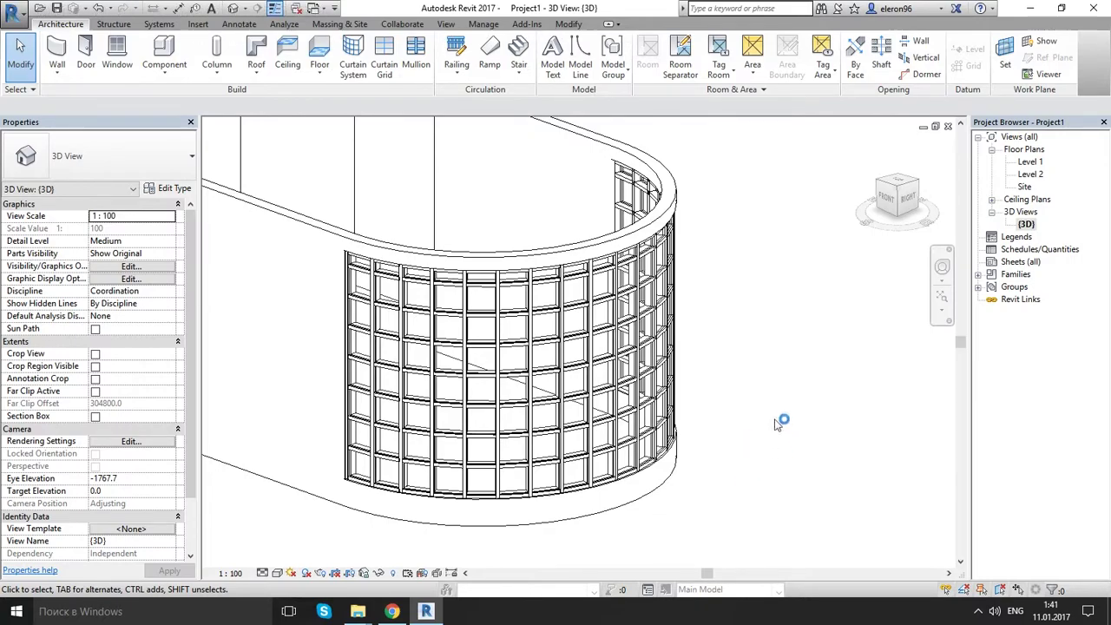
- In the Level 1 floor plan, draw a Storefront curtain wall along the centerline of the straight wall between the semicircular recess and the angled bay
double_click(1032, 162)
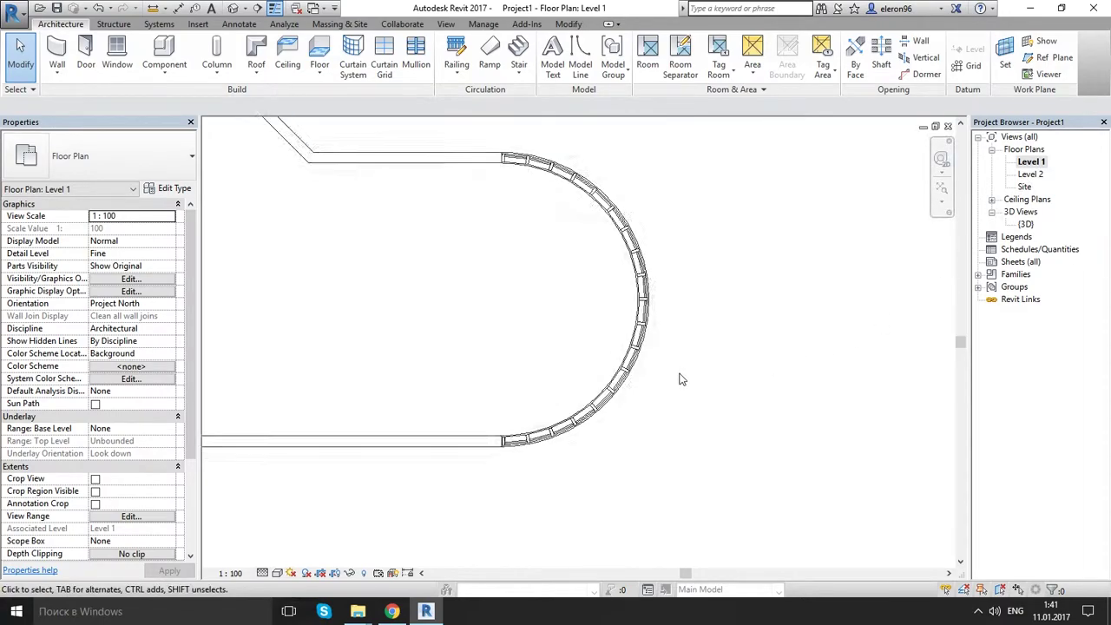
scroll(607, 364, up, 3)
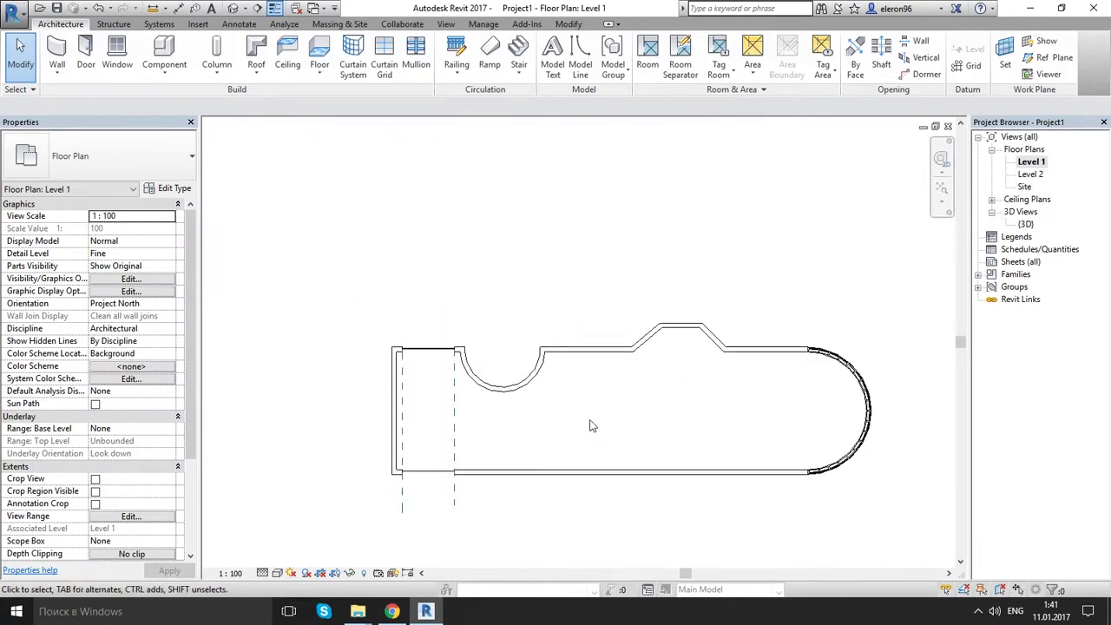
scroll(660, 347, up, 5)
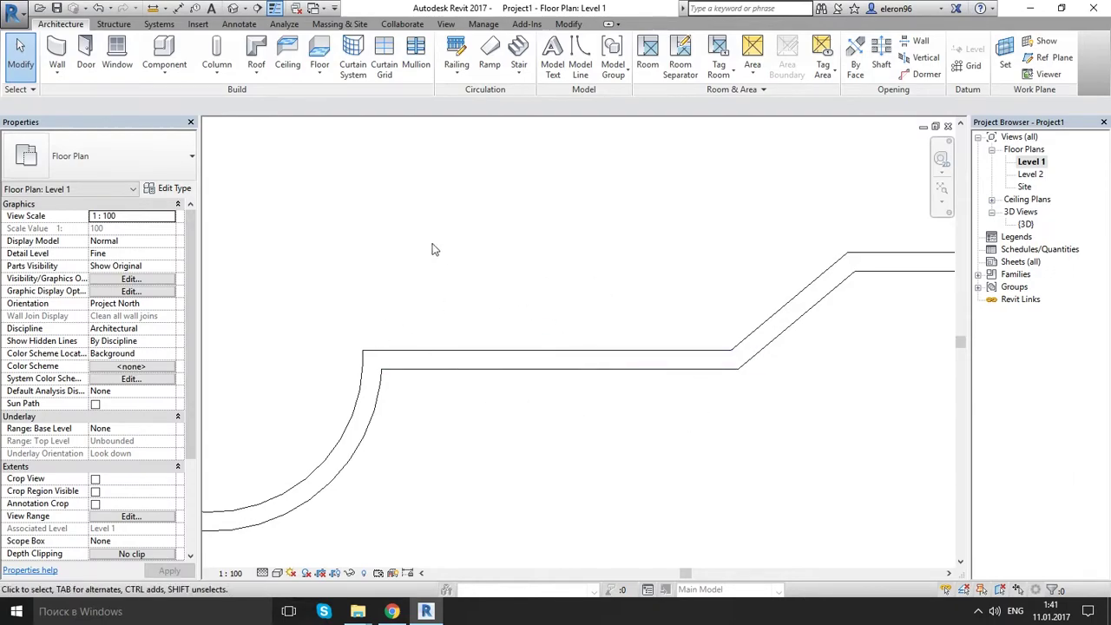
click(57, 54)
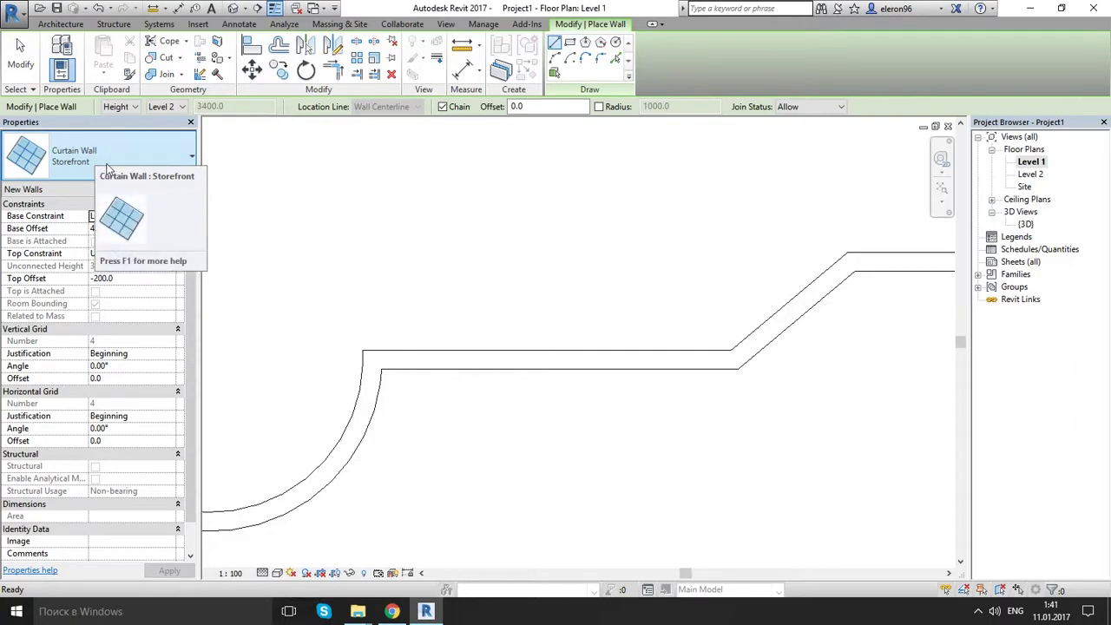
click(108, 162)
click(74, 347)
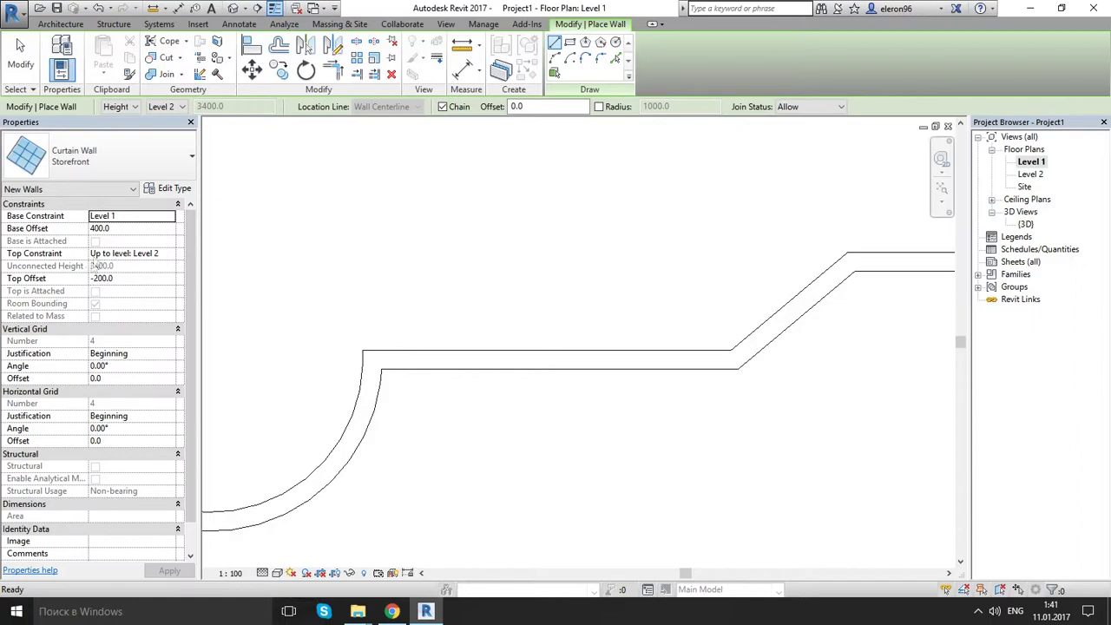
middle_drag(431, 298, 335, 312)
scroll(298, 350, up, 2)
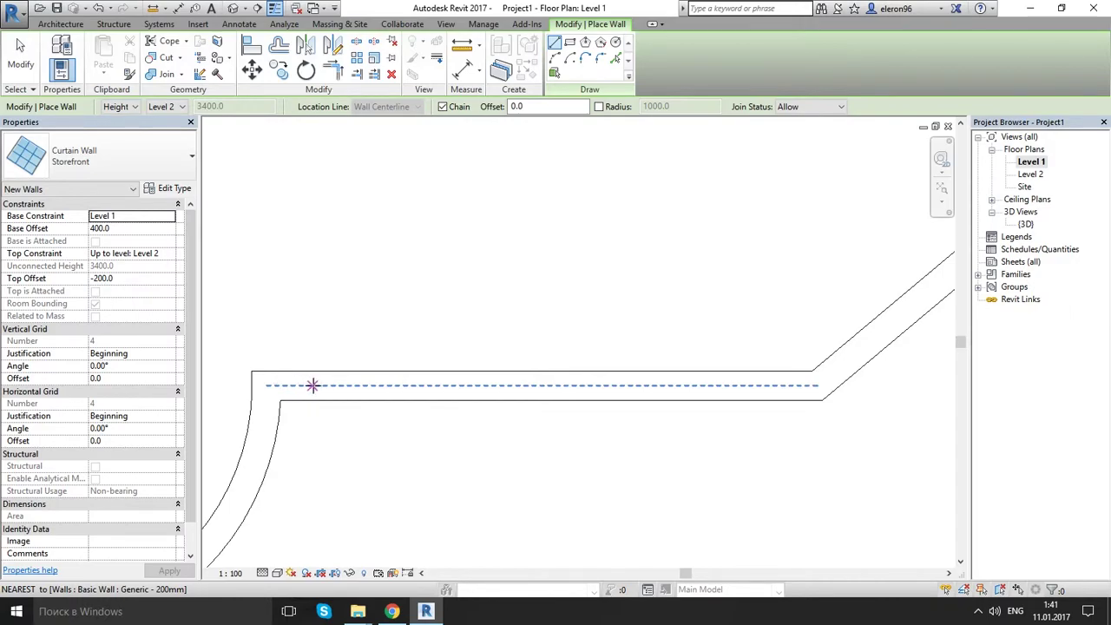
click(315, 386)
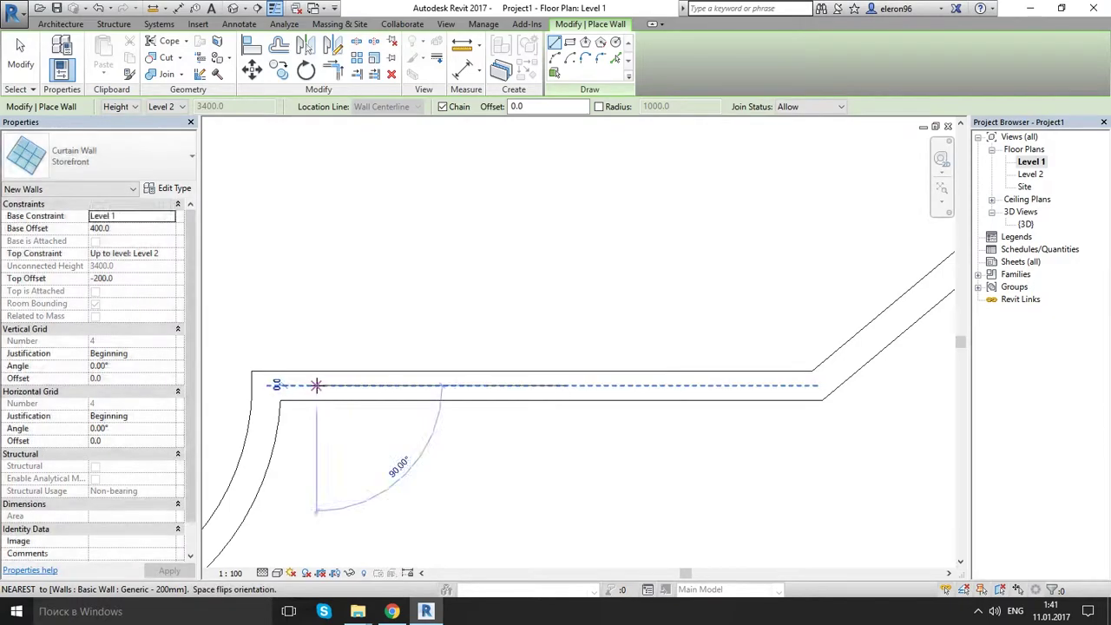
click(775, 385)
key(Escape)
key(Escape)
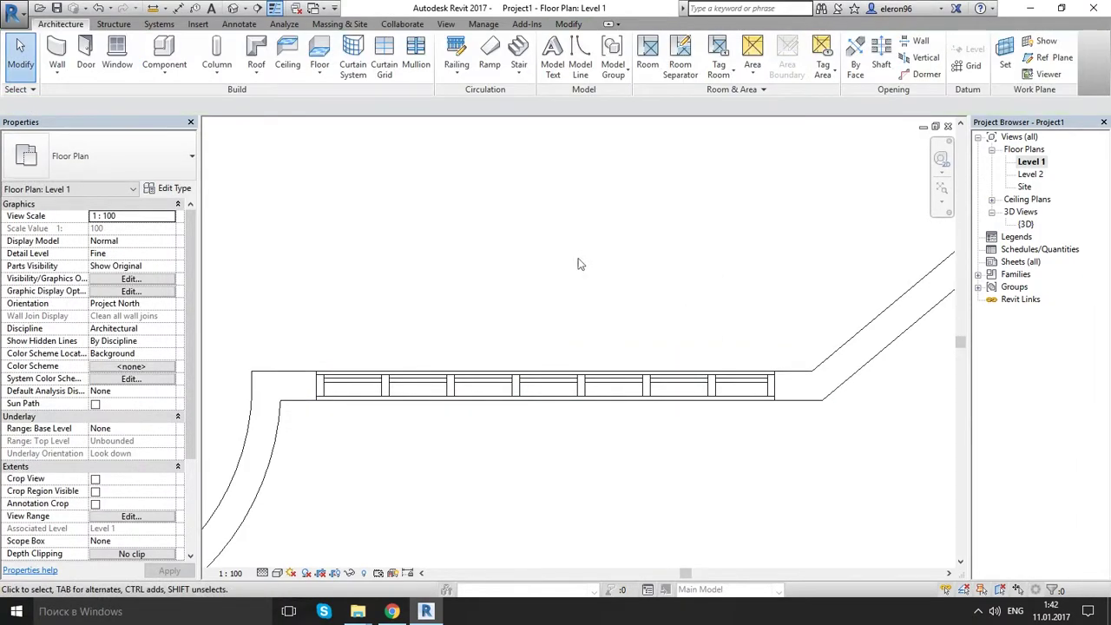
- Place a Building Elevation marker outside the straight Storefront wall, facing it, and open the resulting elevation view
scroll(581, 264, down, 5)
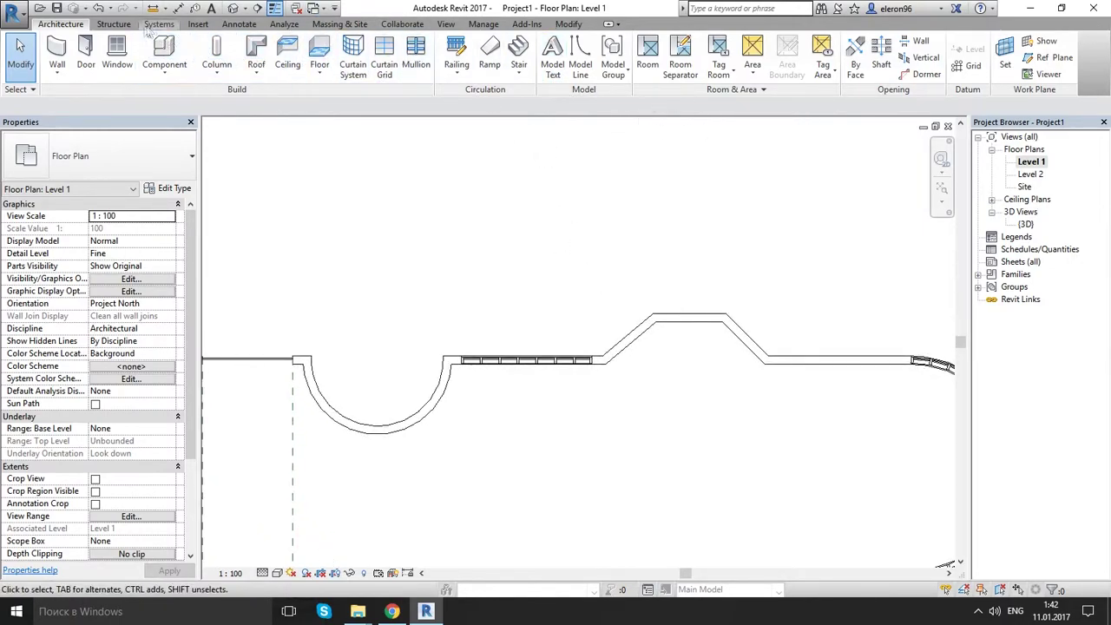
click(119, 27)
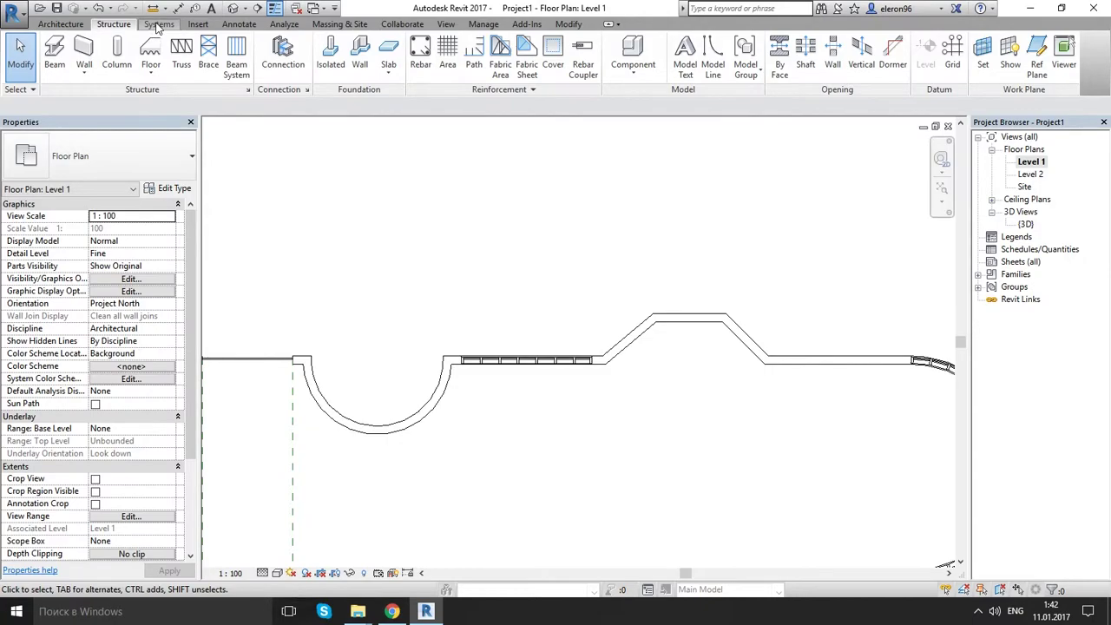
click(158, 25)
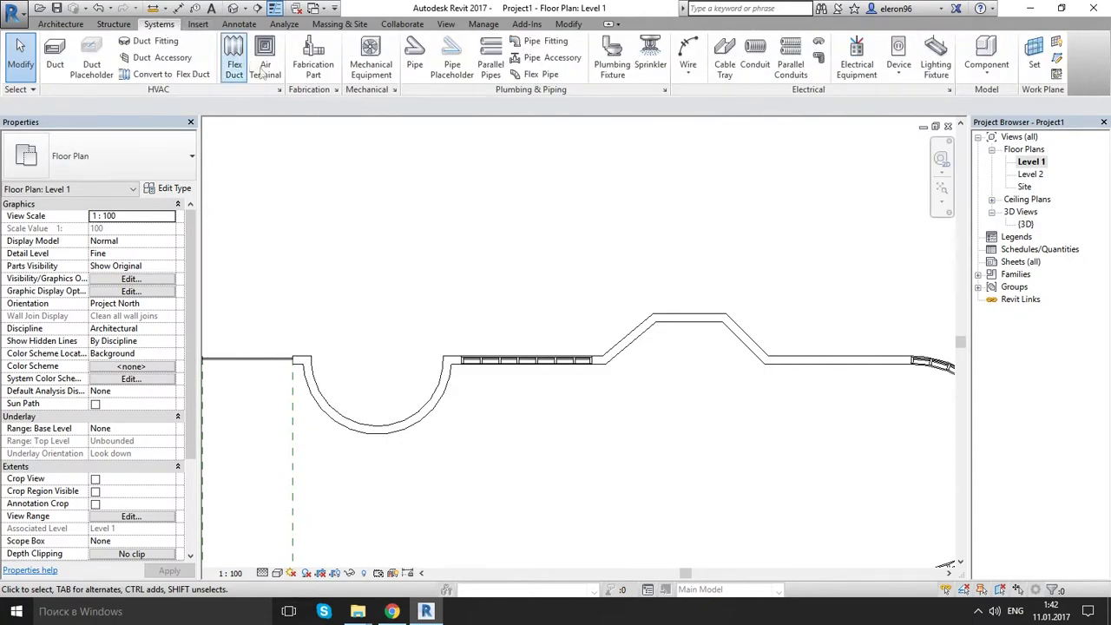
click(446, 24)
click(514, 57)
click(523, 150)
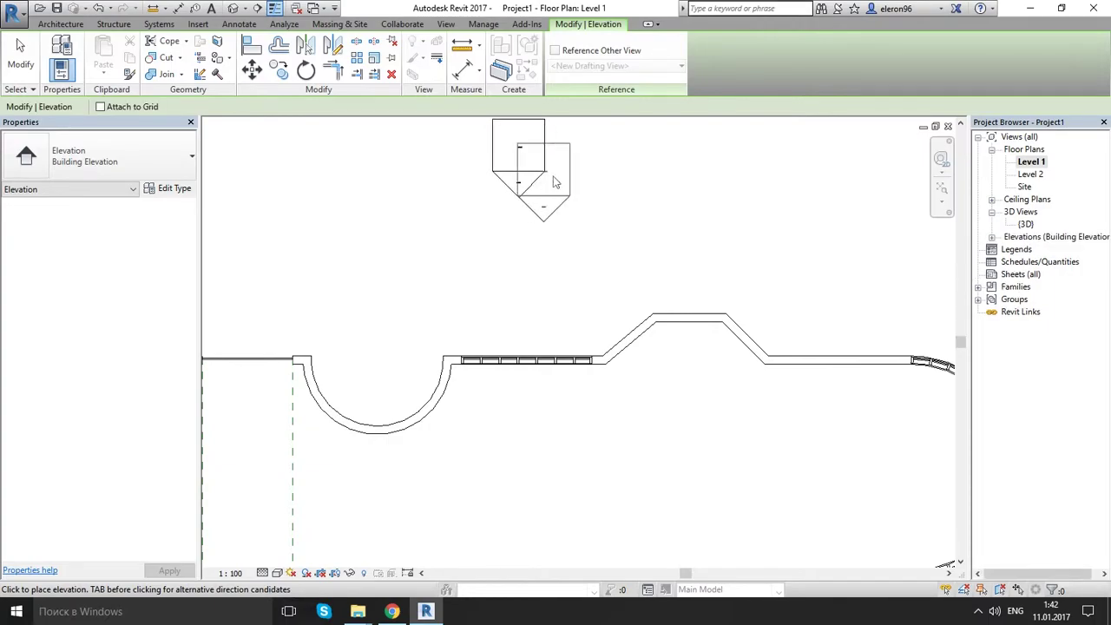
key(Escape)
double_click(526, 191)
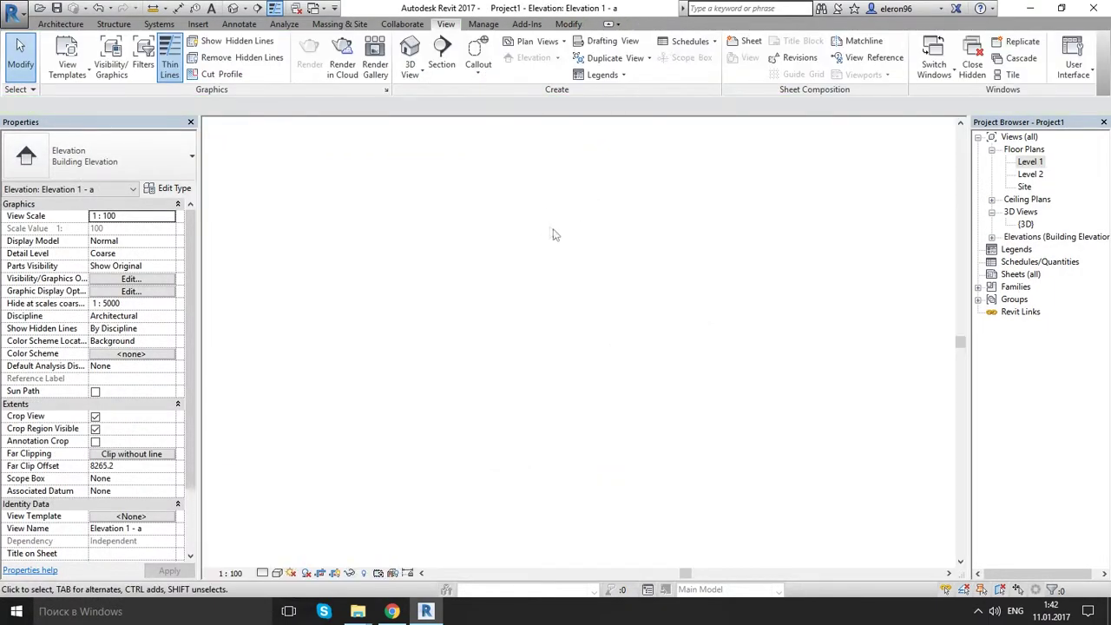
- Examine the straight Storefront wall's mullion grid up close in the elevation view and toggle the Thin Lines display
scroll(585, 342, up, 5)
scroll(619, 332, down, 2)
click(619, 333)
scroll(612, 322, up, 5)
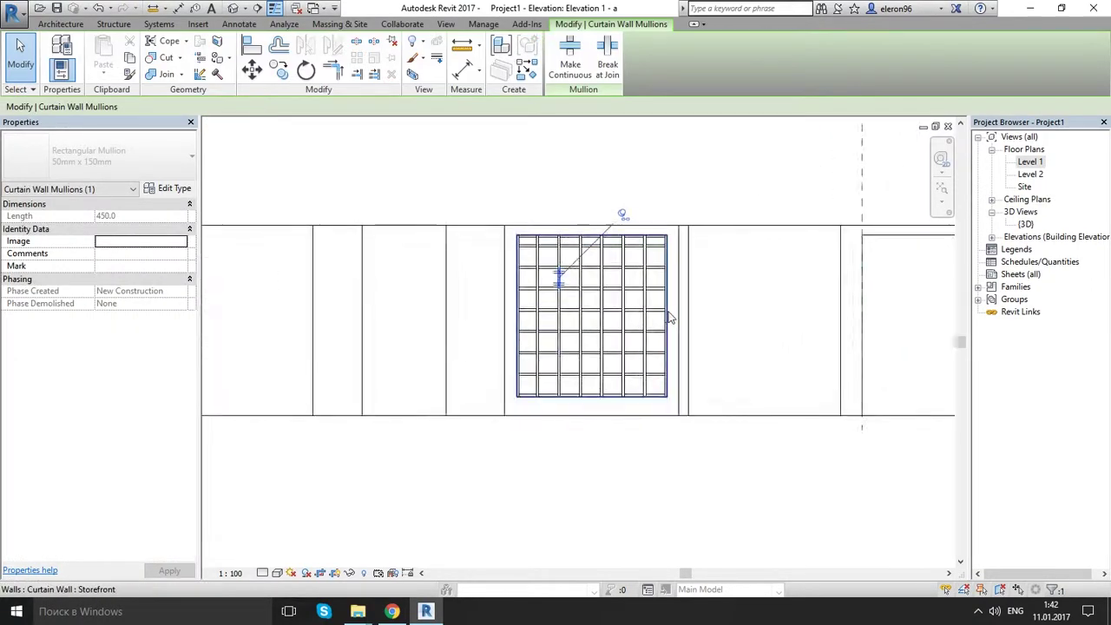
key(t)
key(l)
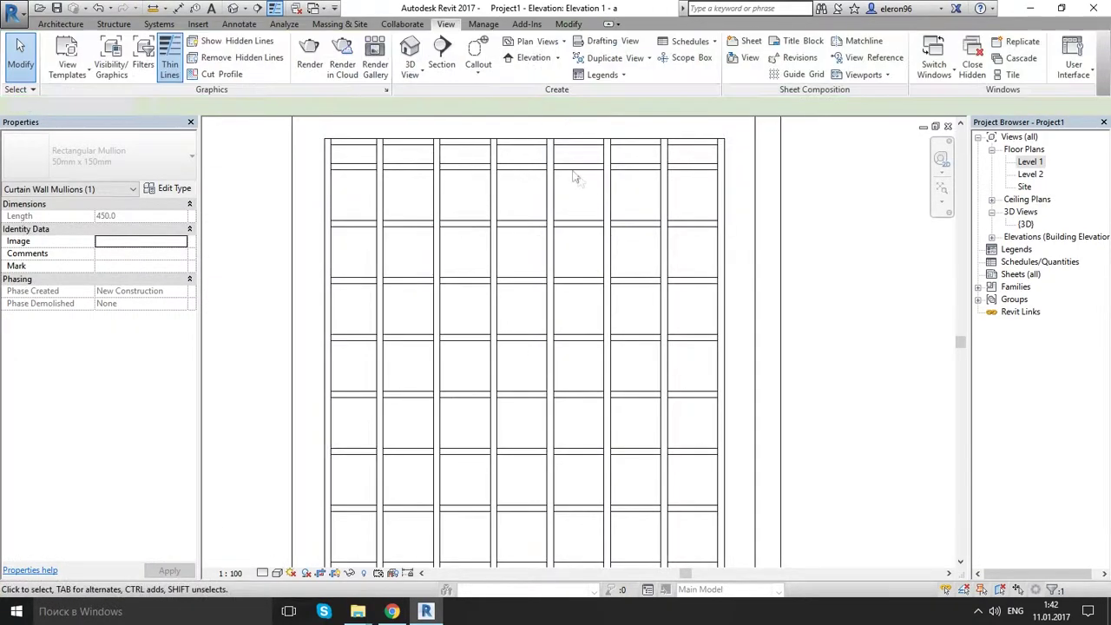
- Open the straight Storefront wall's profile sketch for editing in the elevation view
key(Escape)
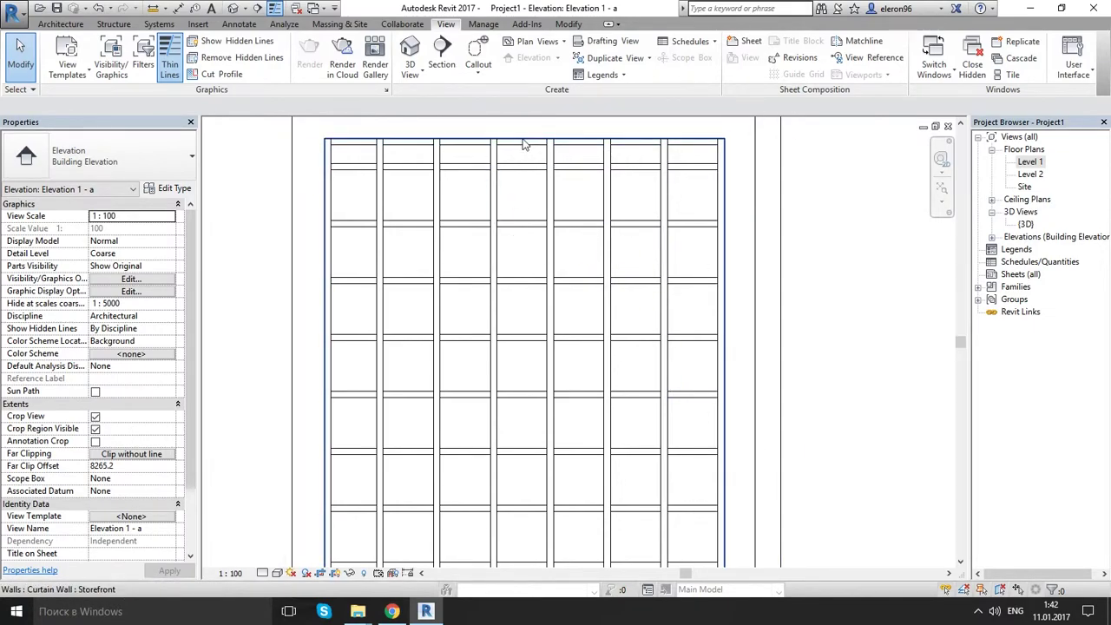
click(524, 145)
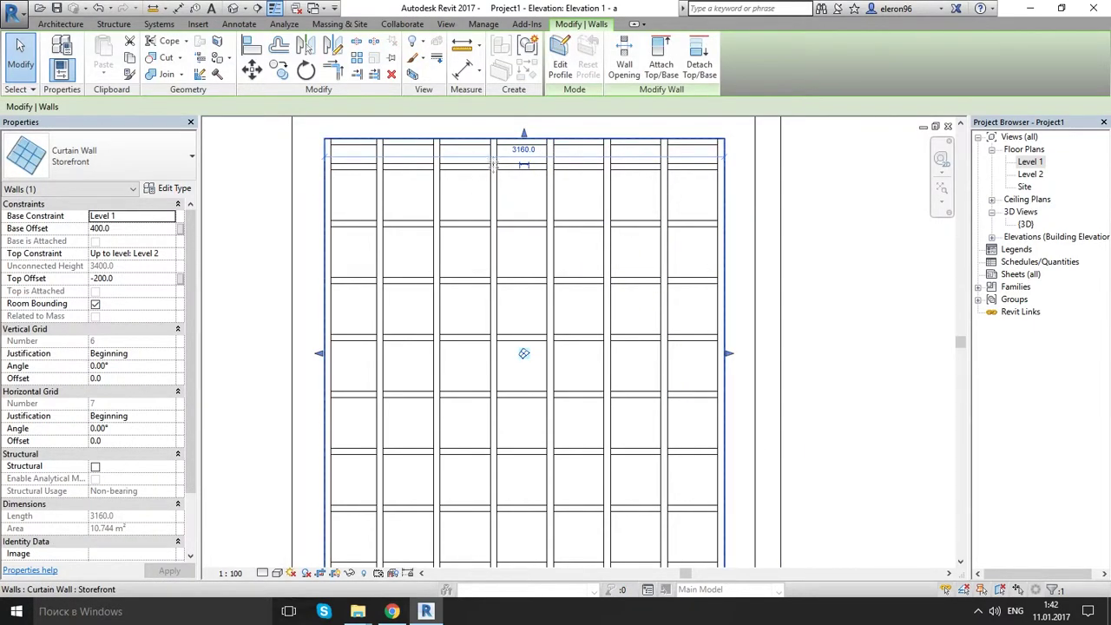
key(Escape)
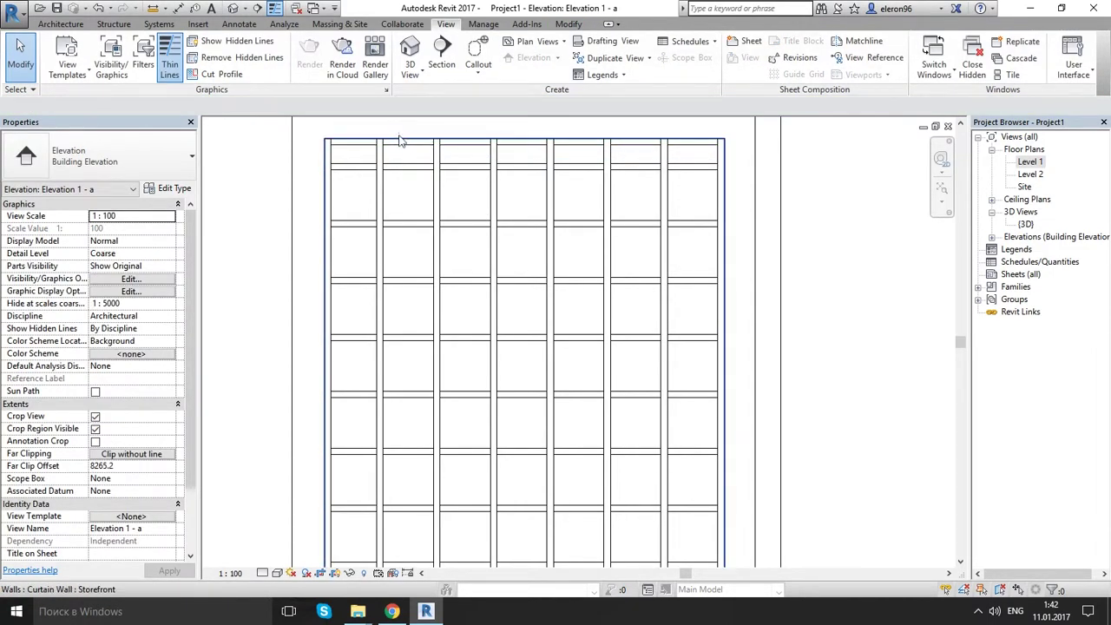
click(474, 145)
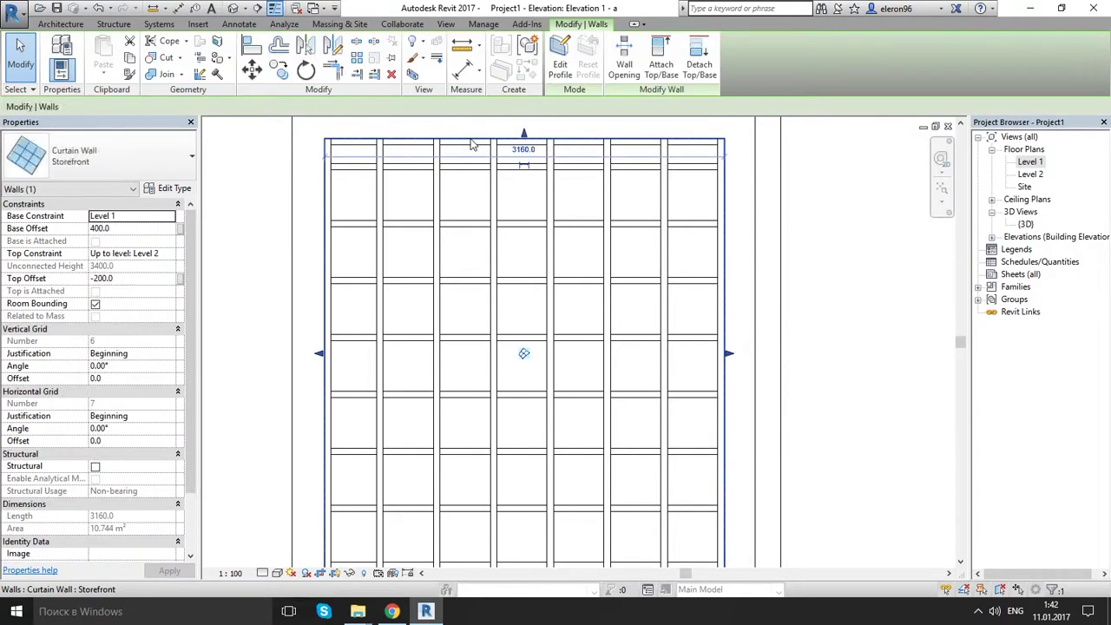
click(565, 58)
mouse_move(551, 367)
middle_down()
mouse_move(561, 313)
mouse_move(545, 298)
middle_up()
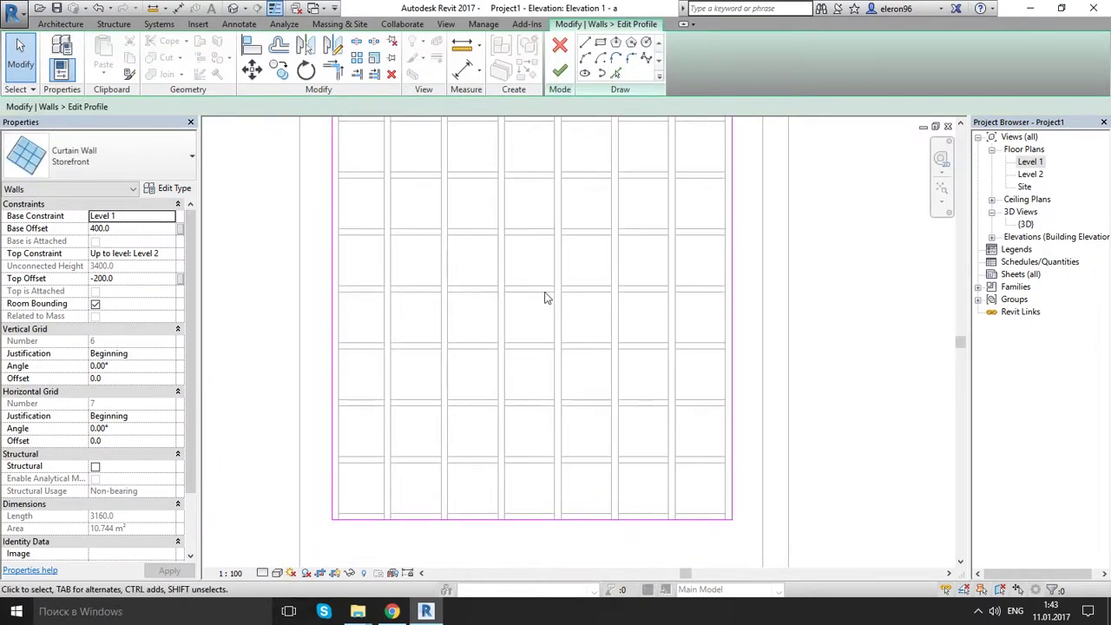
scroll(546, 297, down, 2)
- Sketch an outward-bulging arc of about 2163 mm radius across the profile's lower-left corner, from the left edge to the bottom edge
click(586, 44)
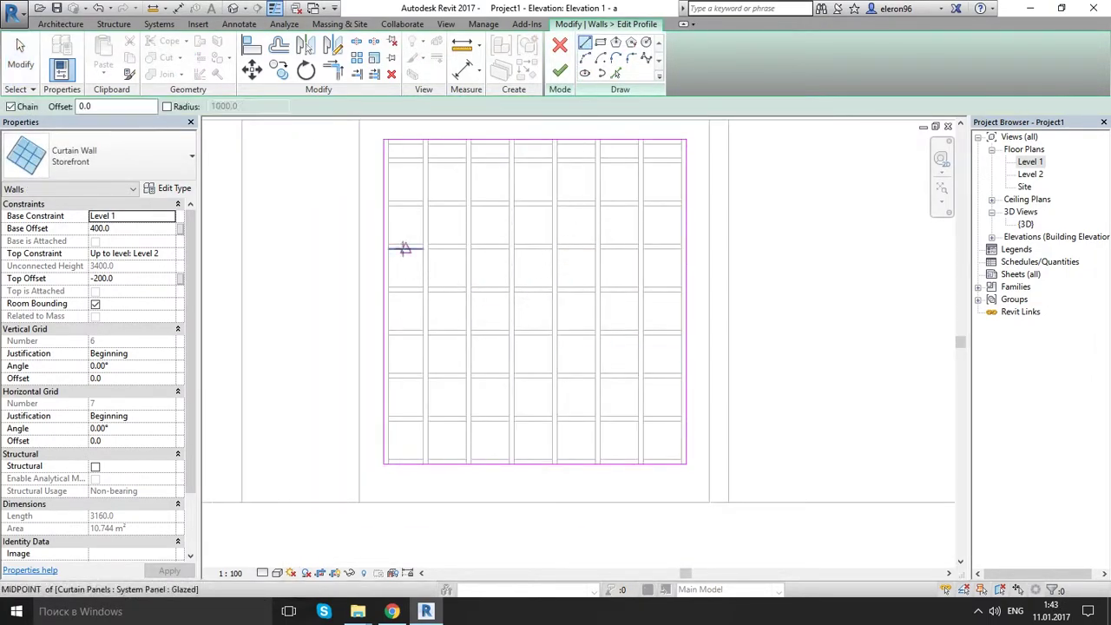
click(586, 58)
click(385, 248)
click(635, 249)
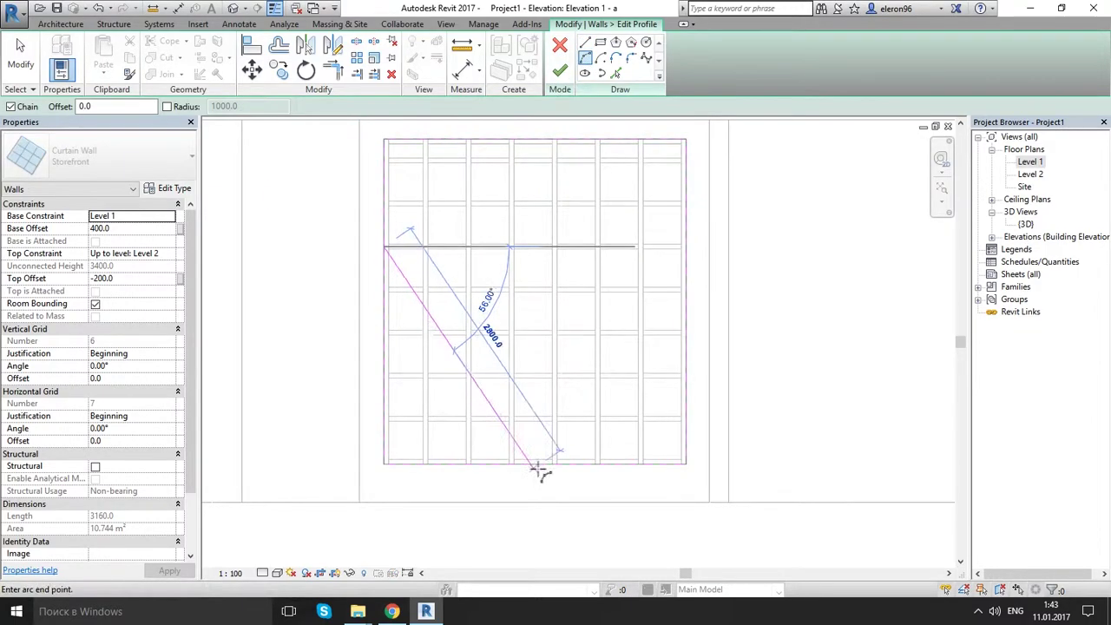
click(594, 465)
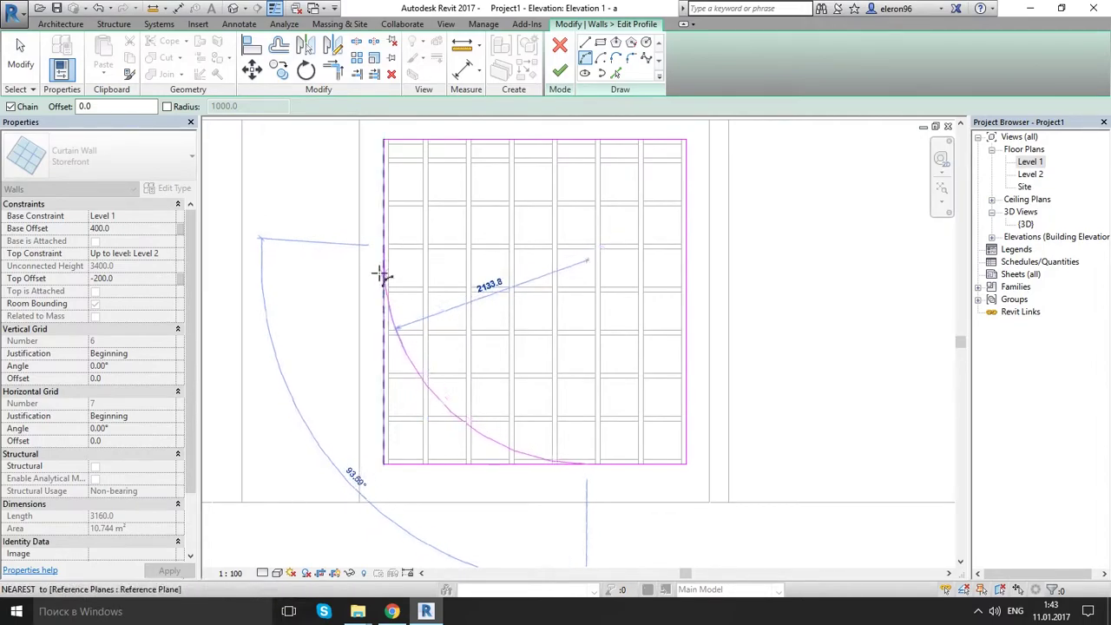
key(Escape)
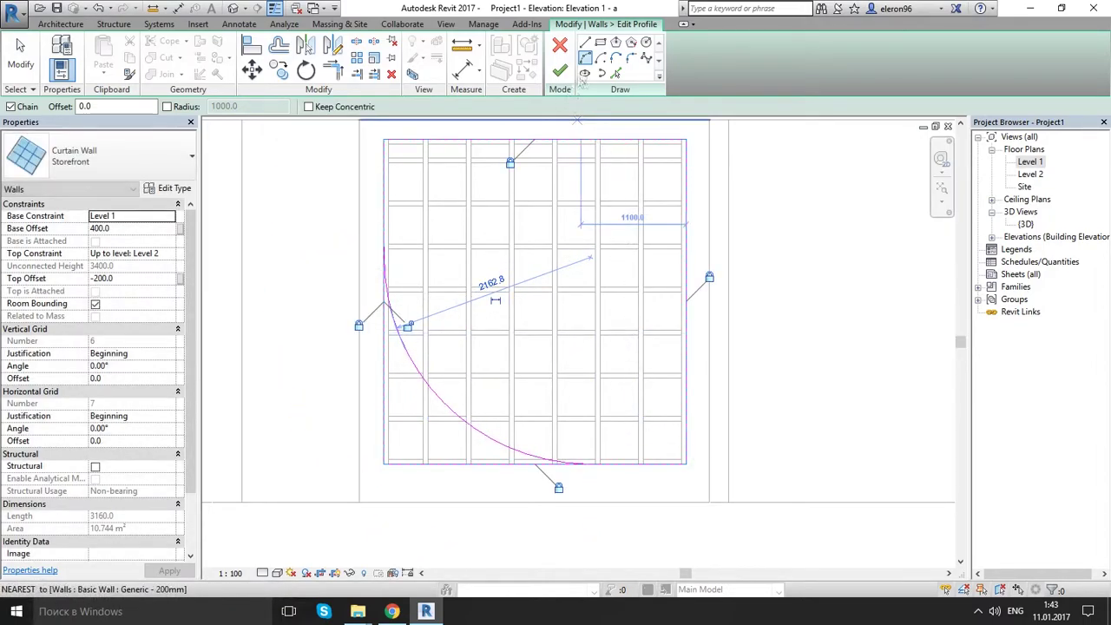
- Sketch a diagonal line across the profile's upper-right corner, from the top edge to about the middle of the right edge
click(585, 42)
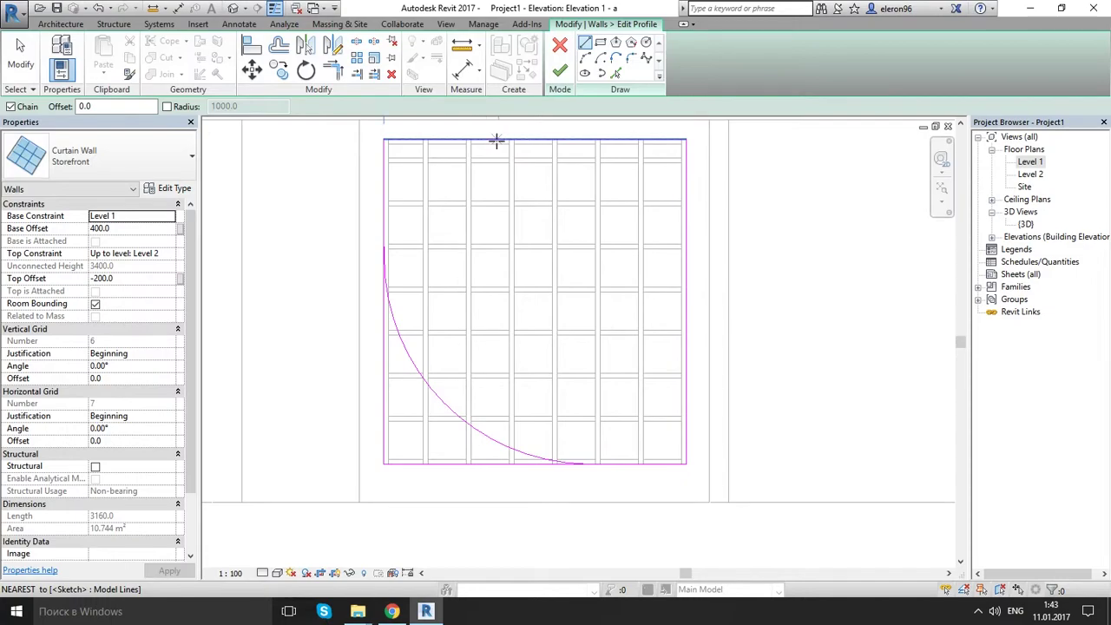
click(501, 140)
click(687, 302)
key(Escape)
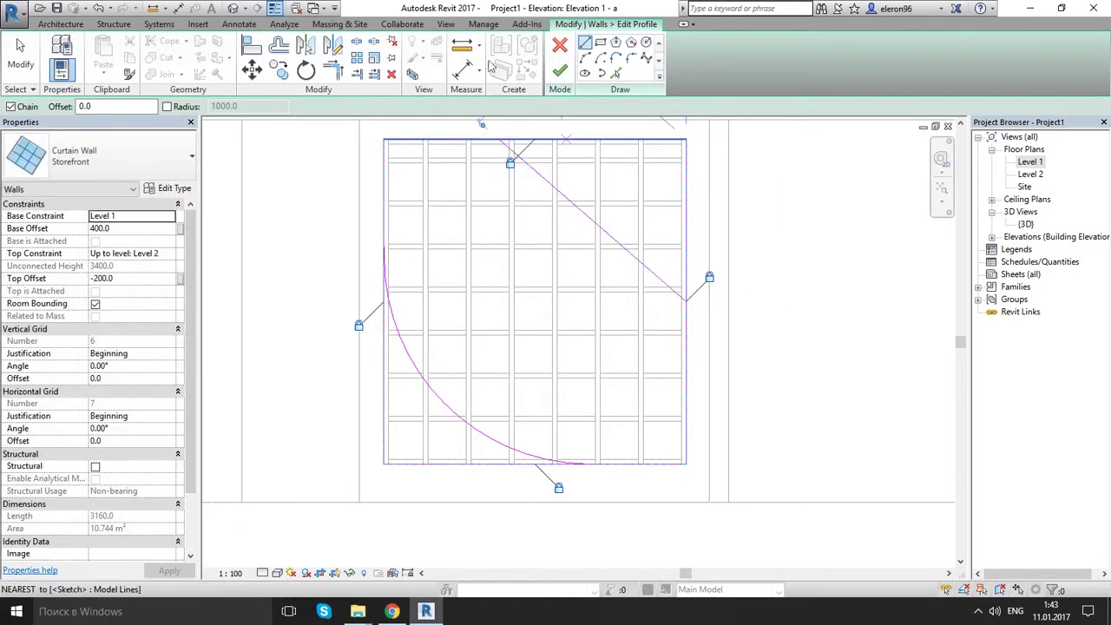
- Trim the profile's edges to the diagonal line and the arc, cutting away both outer corners, and finish the profile edit
middle_drag(644, 133, 649, 198)
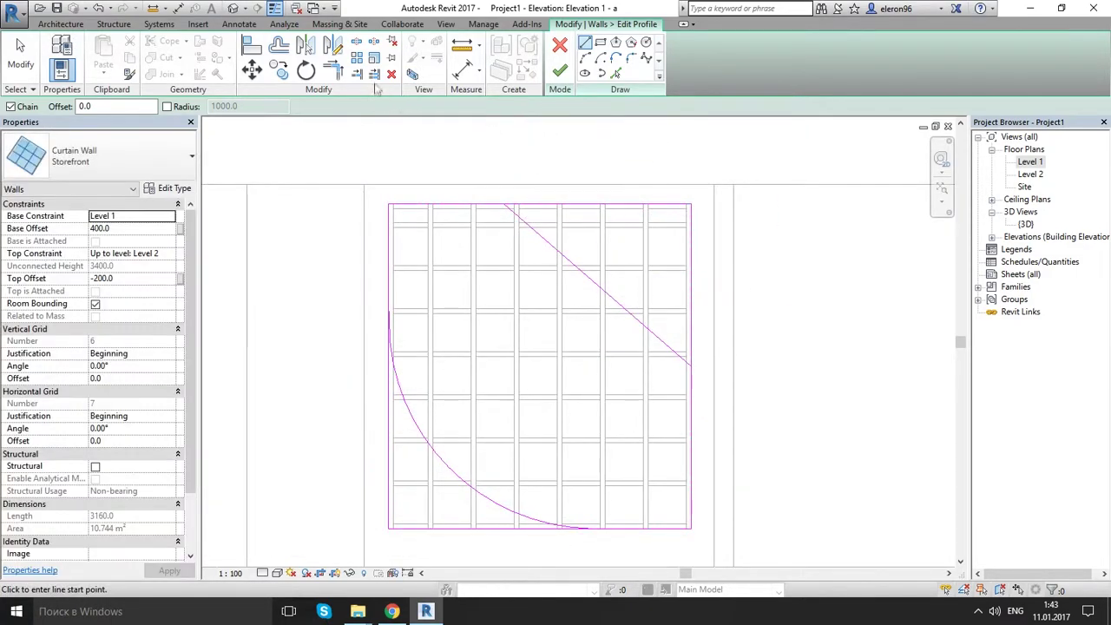
click(339, 73)
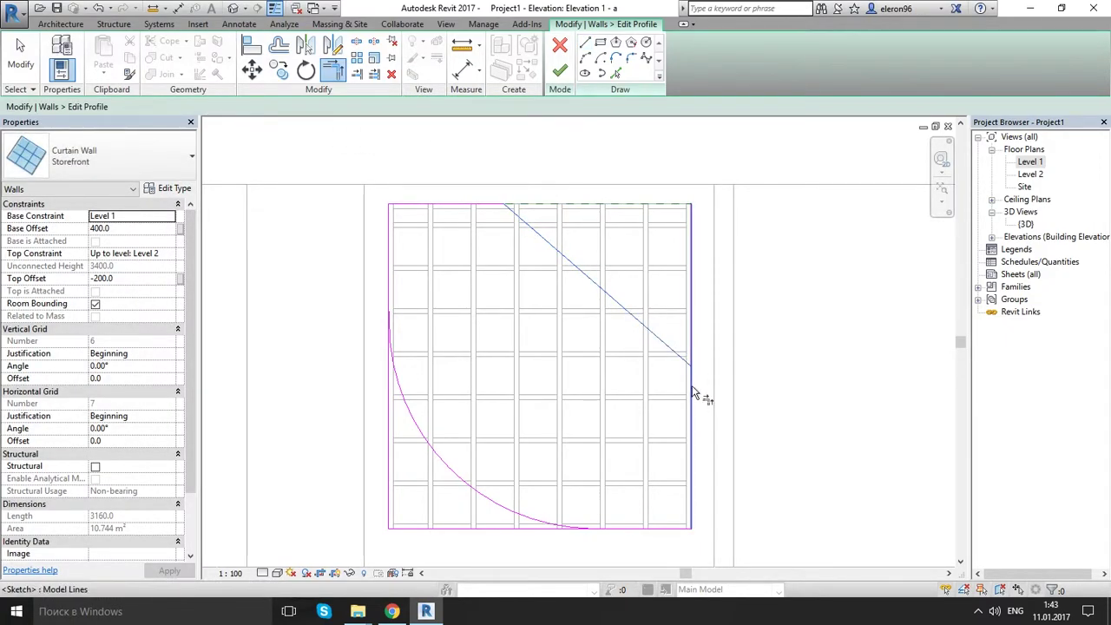
click(614, 531)
click(559, 524)
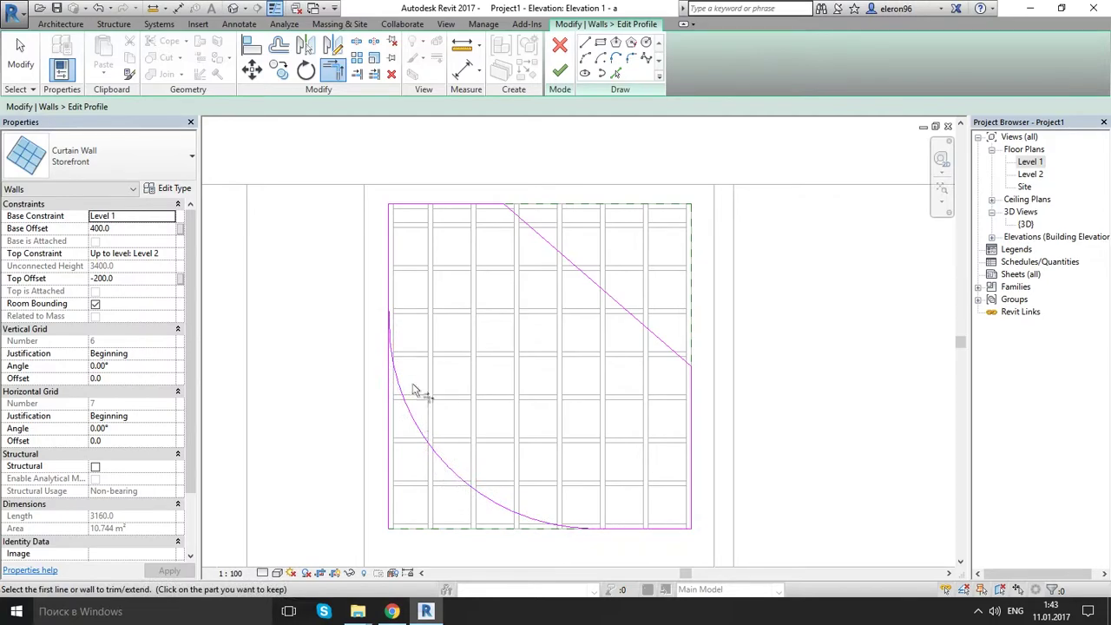
click(398, 388)
click(397, 280)
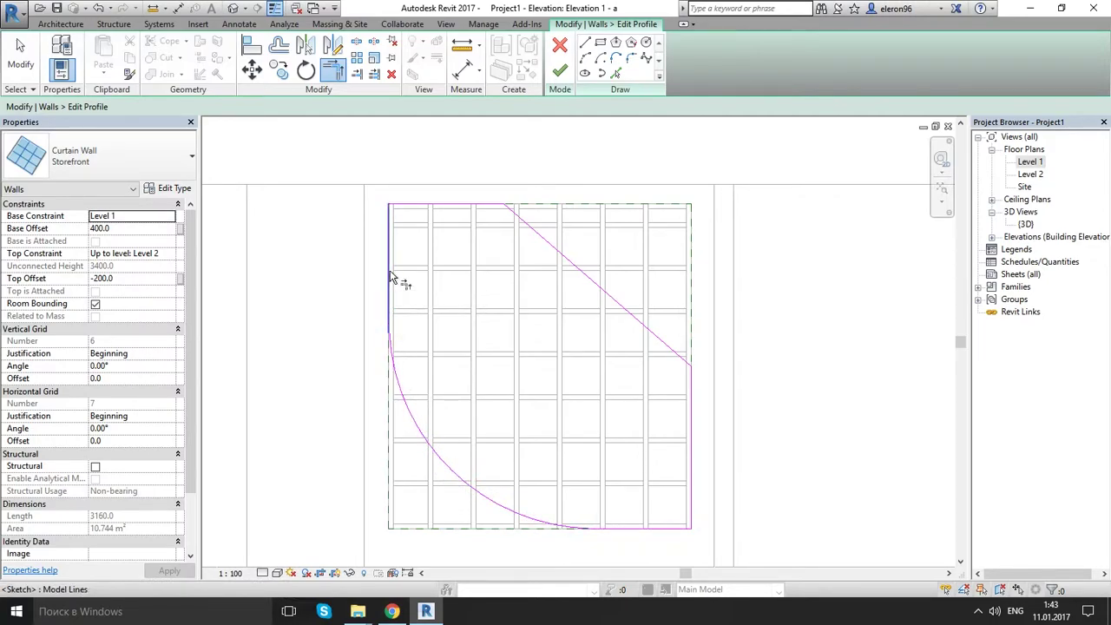
click(560, 70)
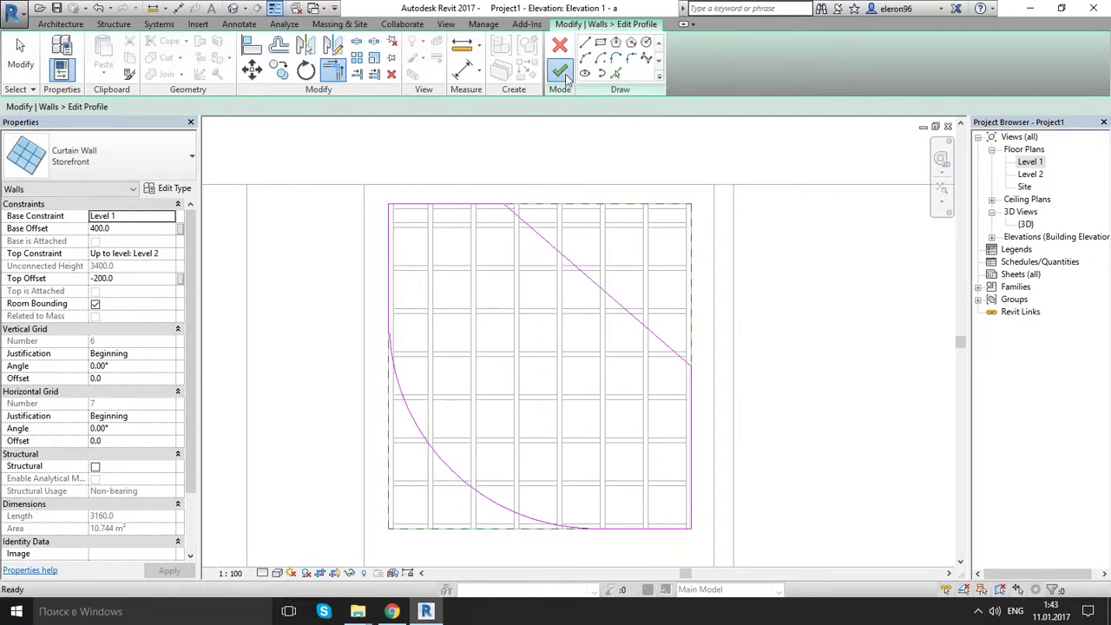
click(657, 276)
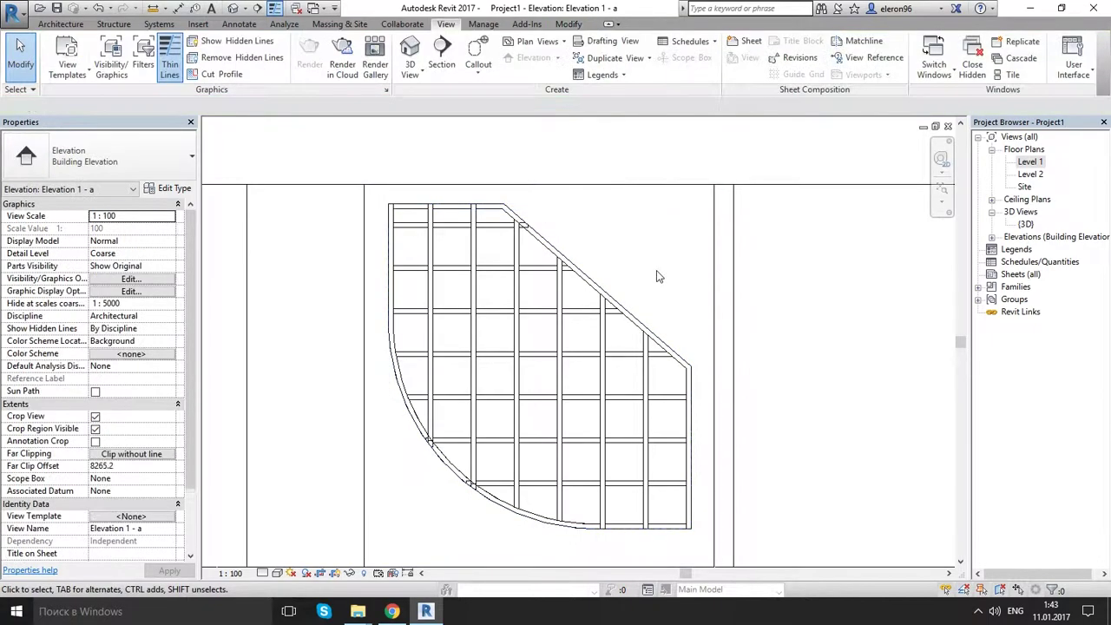
- Open the reshaped Storefront wall's grid layout and set the vertical grid angle to 45°
key(alt)
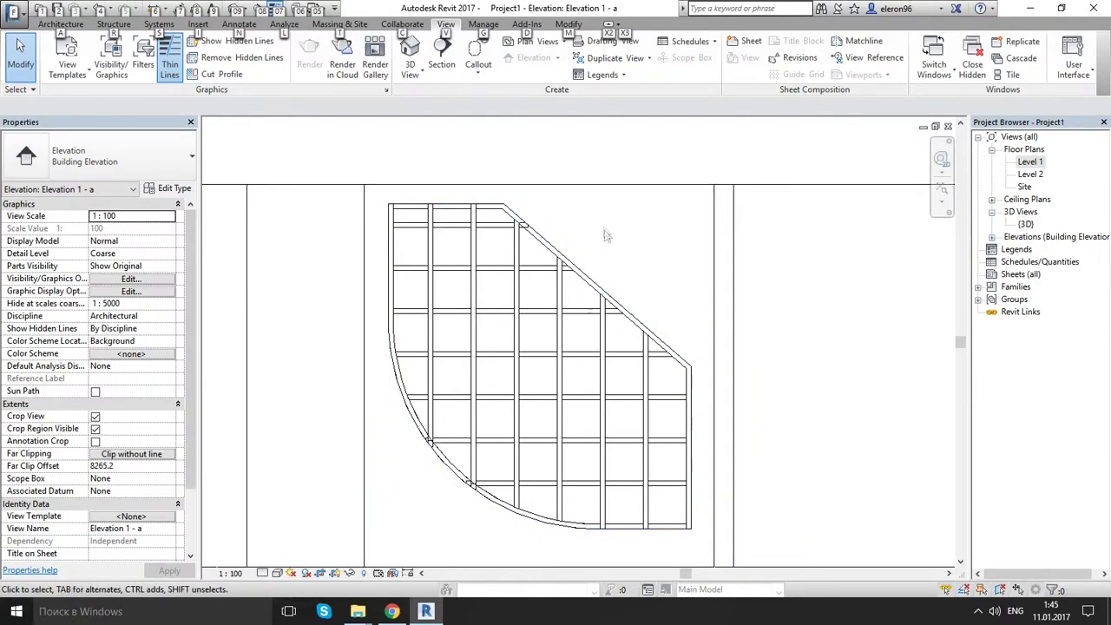
click(565, 208)
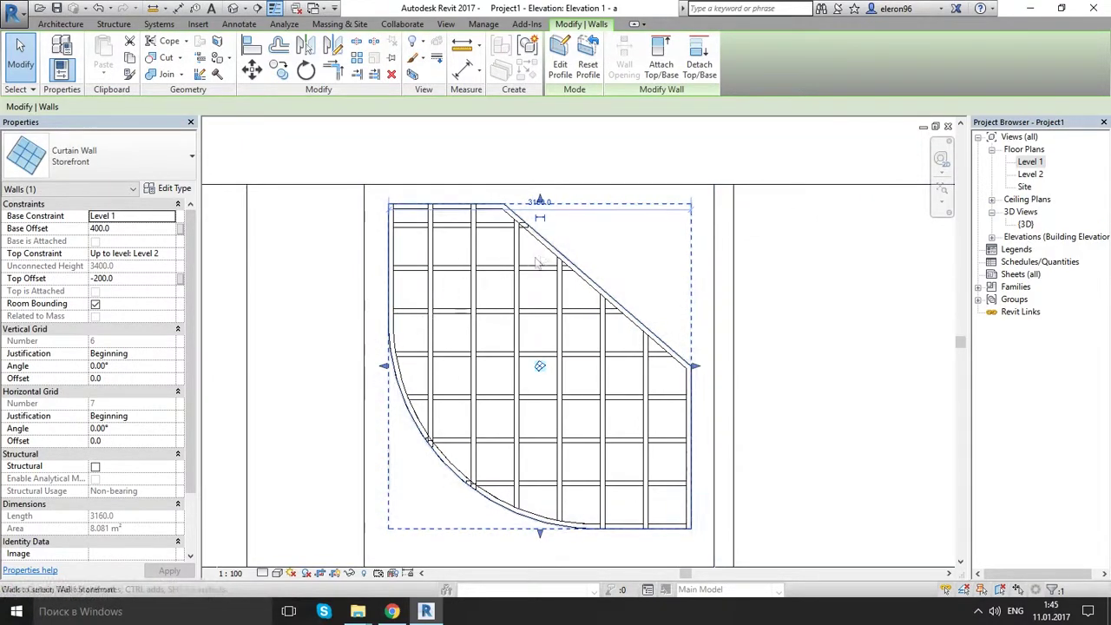
click(539, 368)
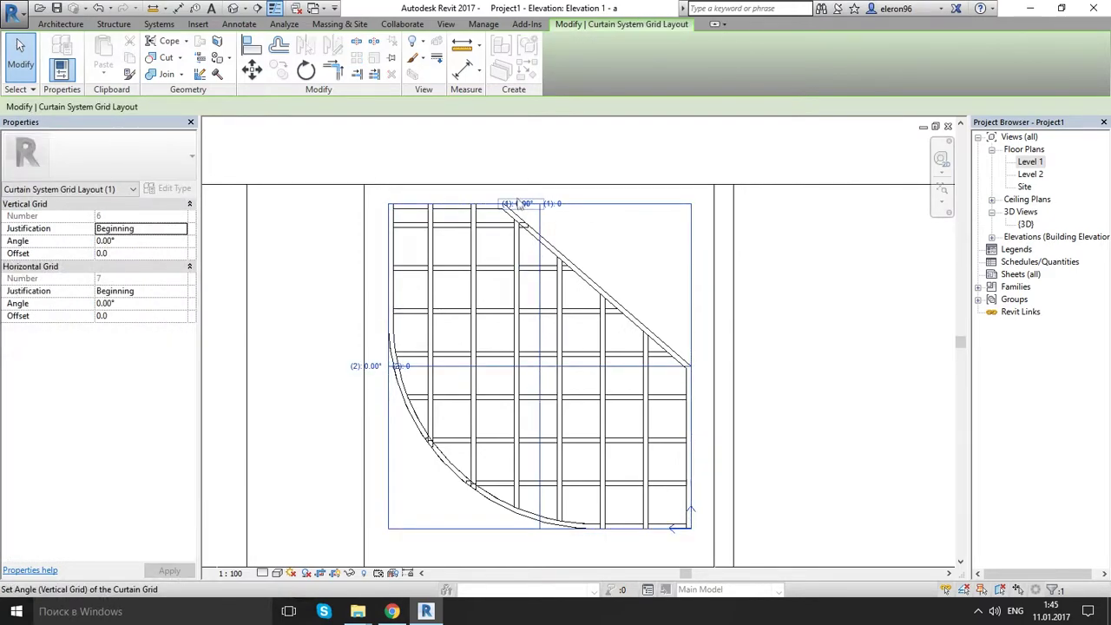
click(525, 205)
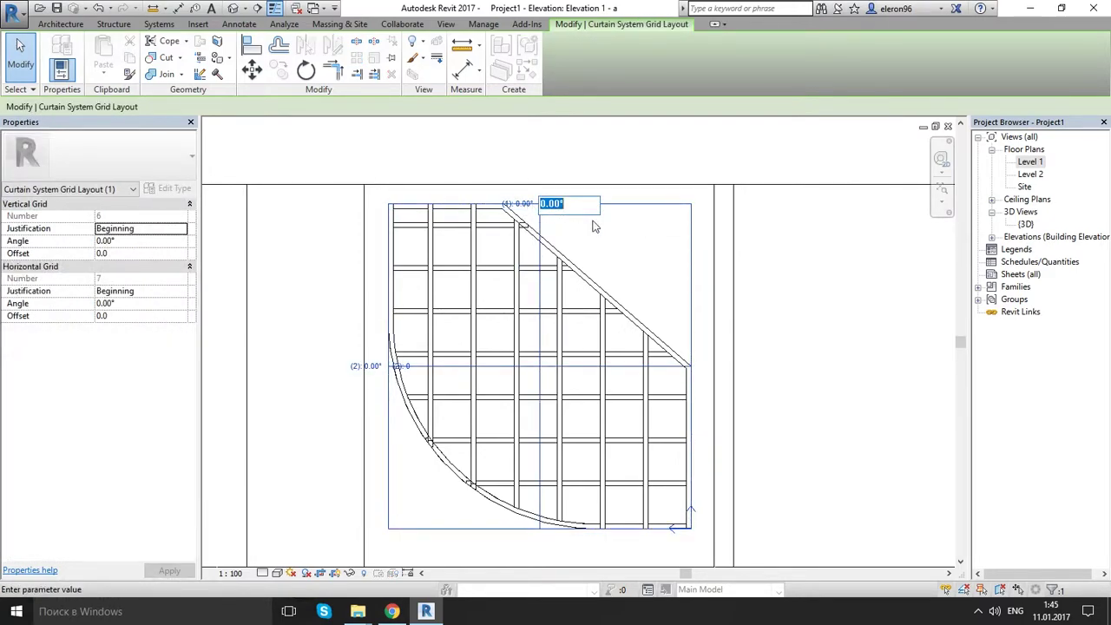
text(45)
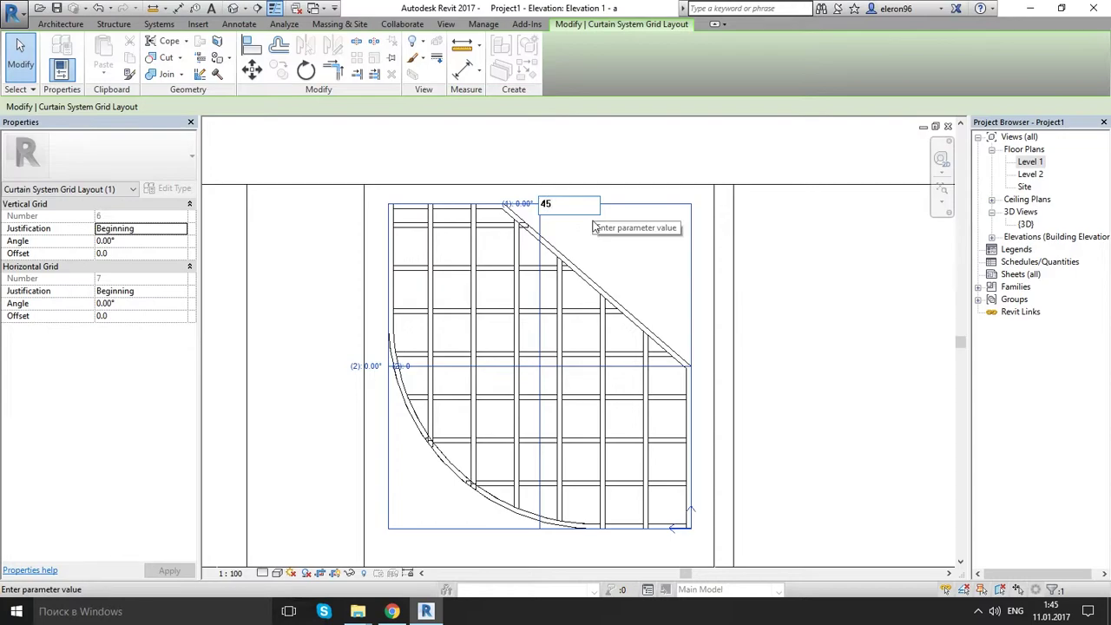
key(Return)
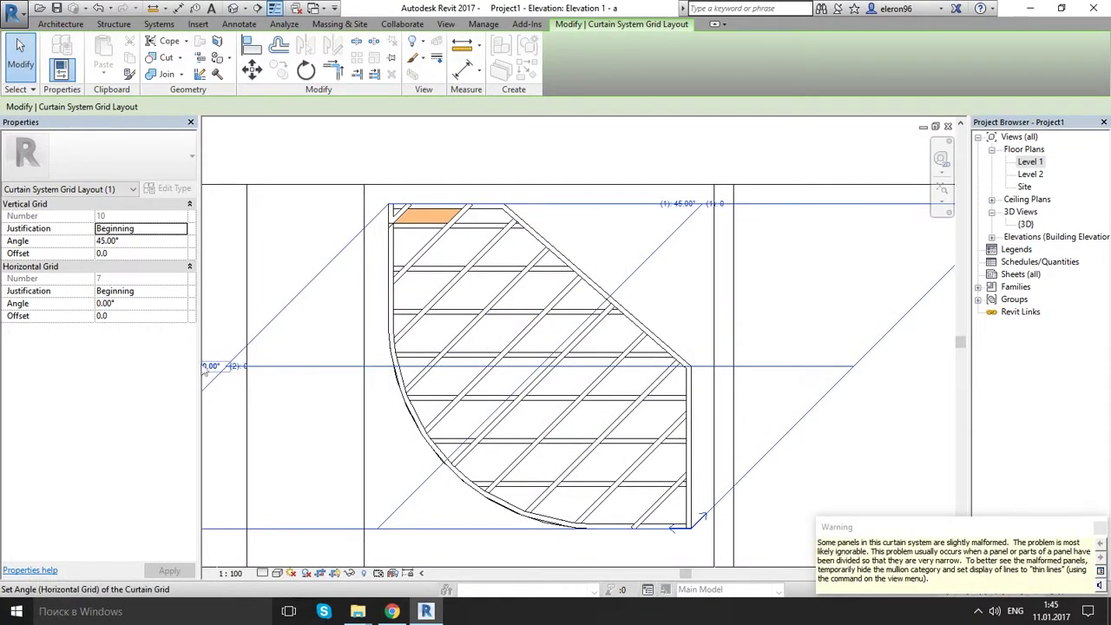
- Set the Storefront wall's horizontal grid angle to 45° and leave the grid layout
middle_drag(315, 361, 359, 362)
click(251, 365)
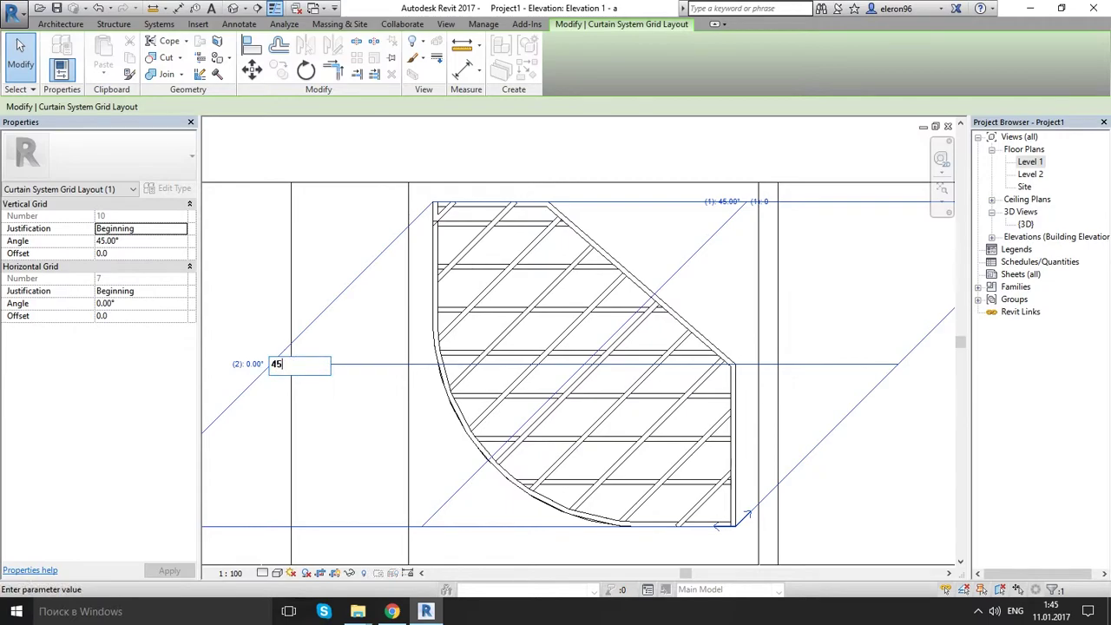
key(Return)
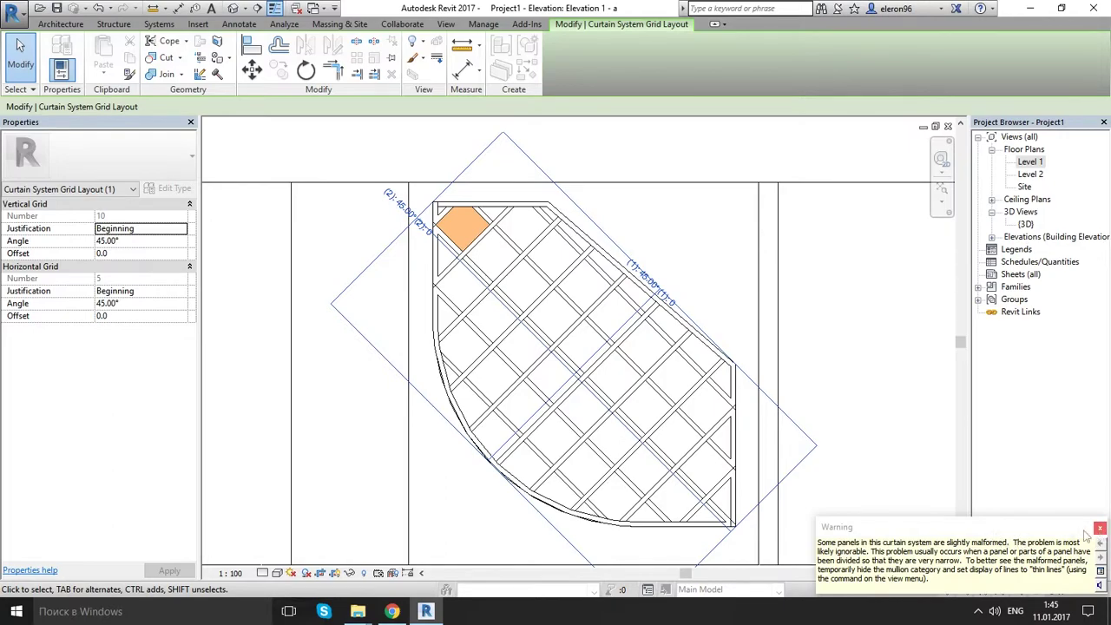
click(864, 381)
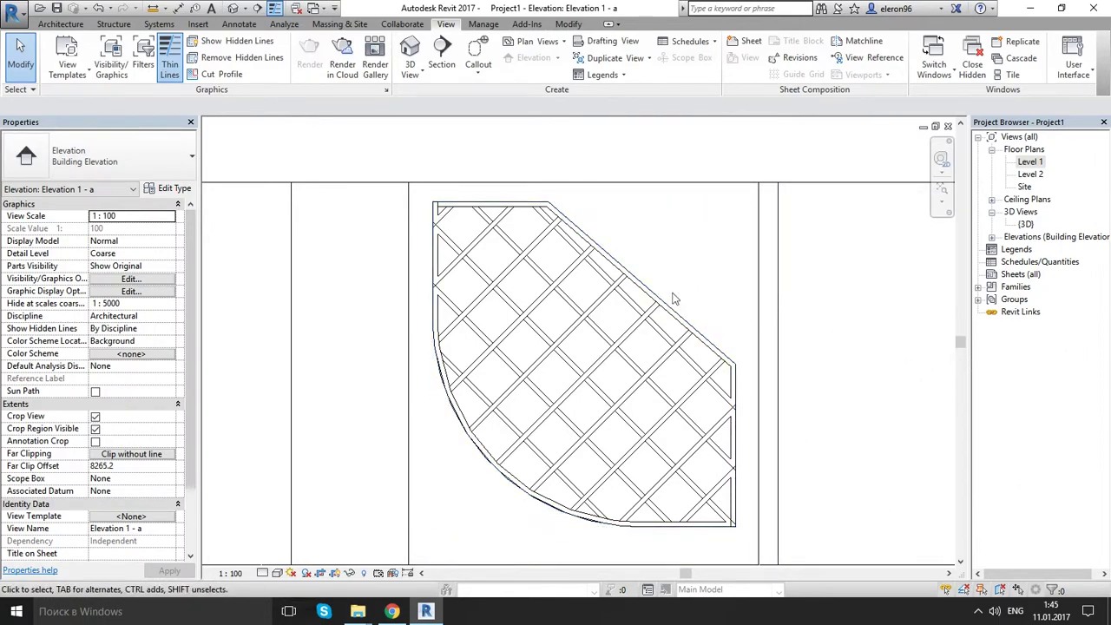
- Inspect the reshaped Storefront wall with its diagonal mullion grid from outside in the 3D view
middle_drag(674, 299, 652, 300)
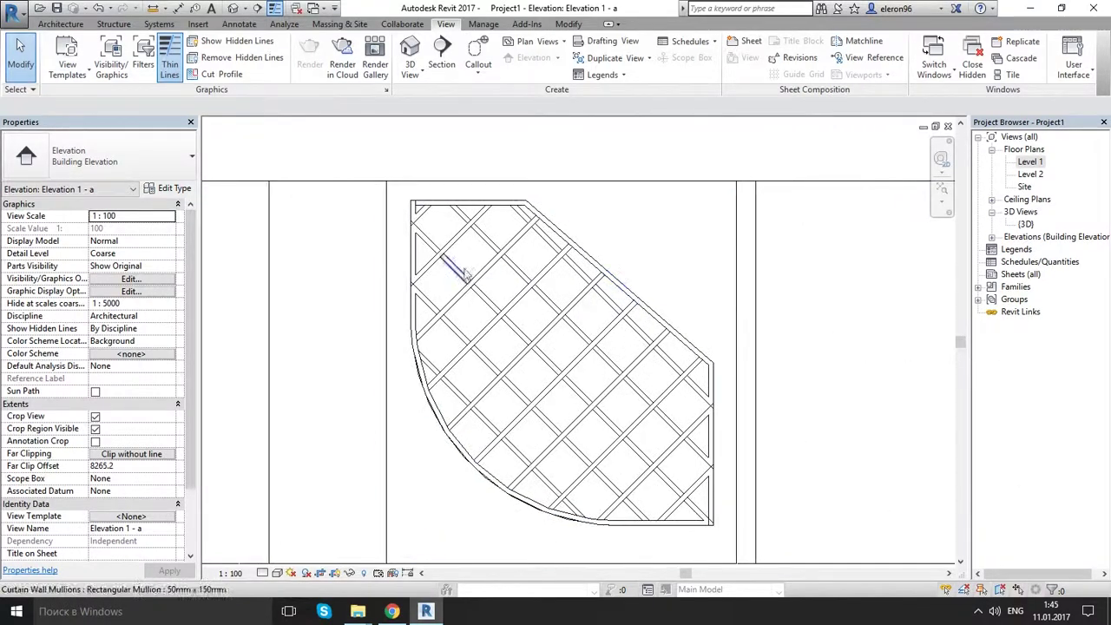
double_click(1025, 224)
scroll(649, 187, down, 5)
shift+middle_drag(649, 187, 542, 323)
scroll(543, 323, up, 6)
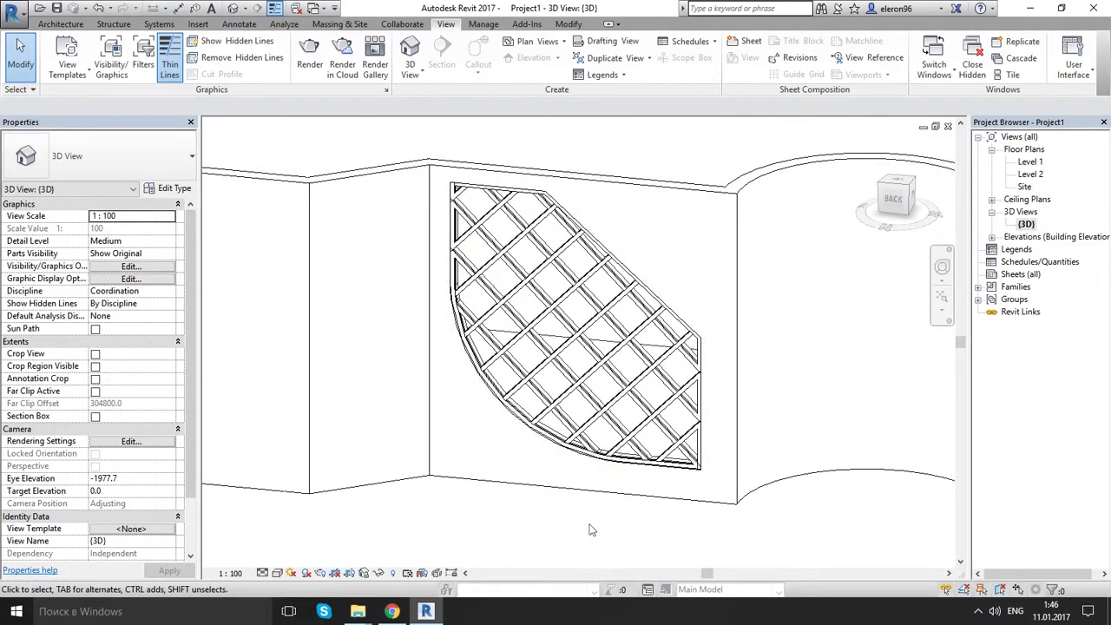
key(alt)
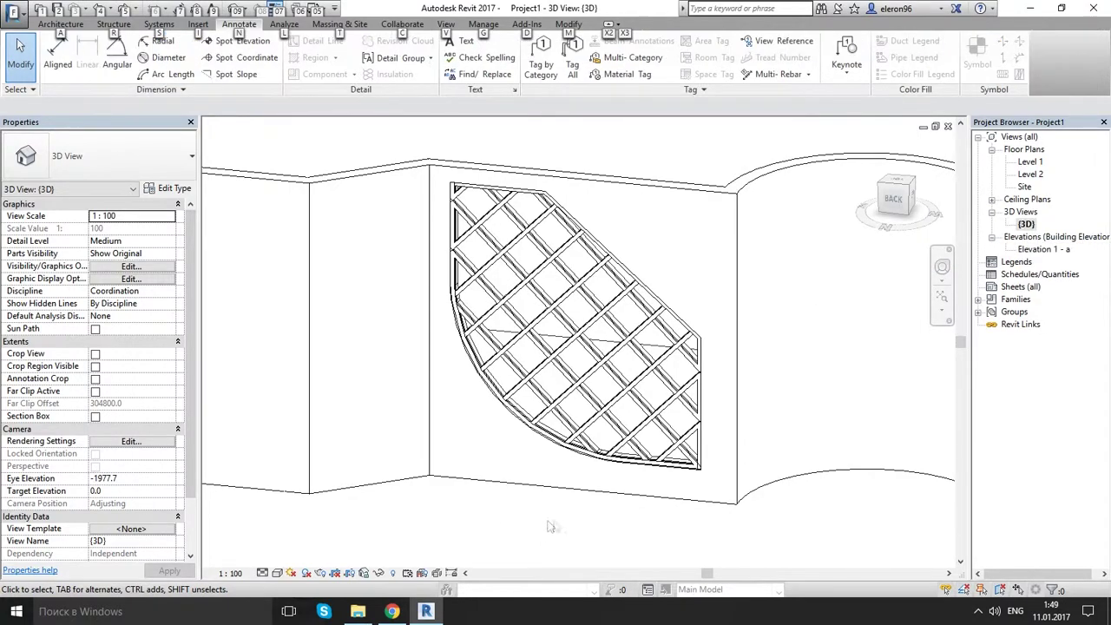
- In the Level 1 floor plan, place a Building Elevation marker outside the building's rounded end, facing the curved Storefront wall
double_click(1031, 162)
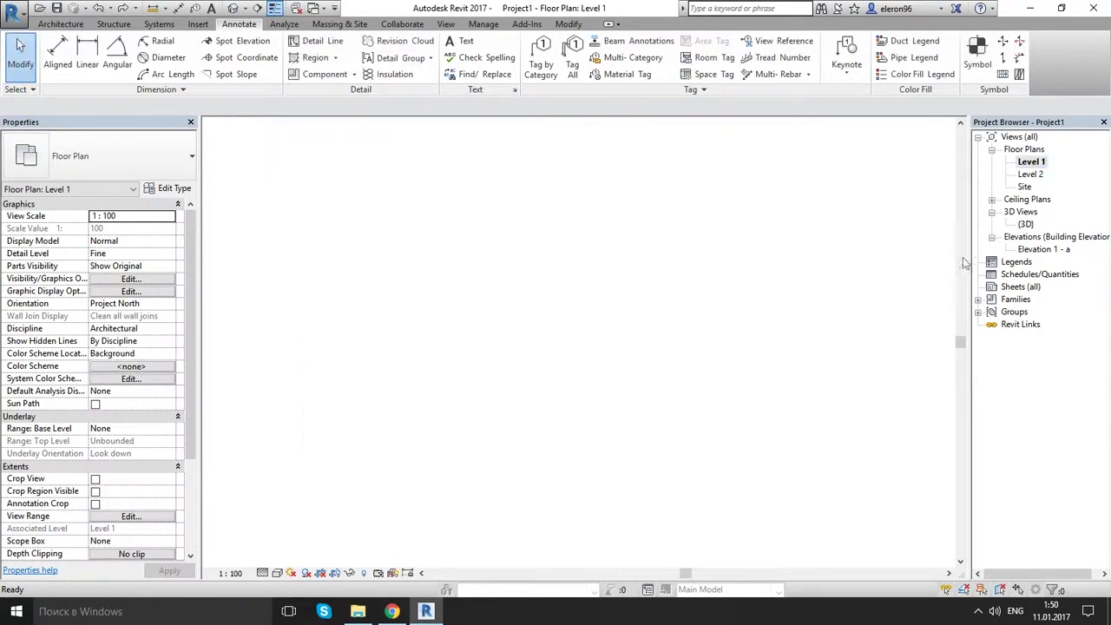
scroll(646, 426, down, 4)
scroll(714, 434, up, 5)
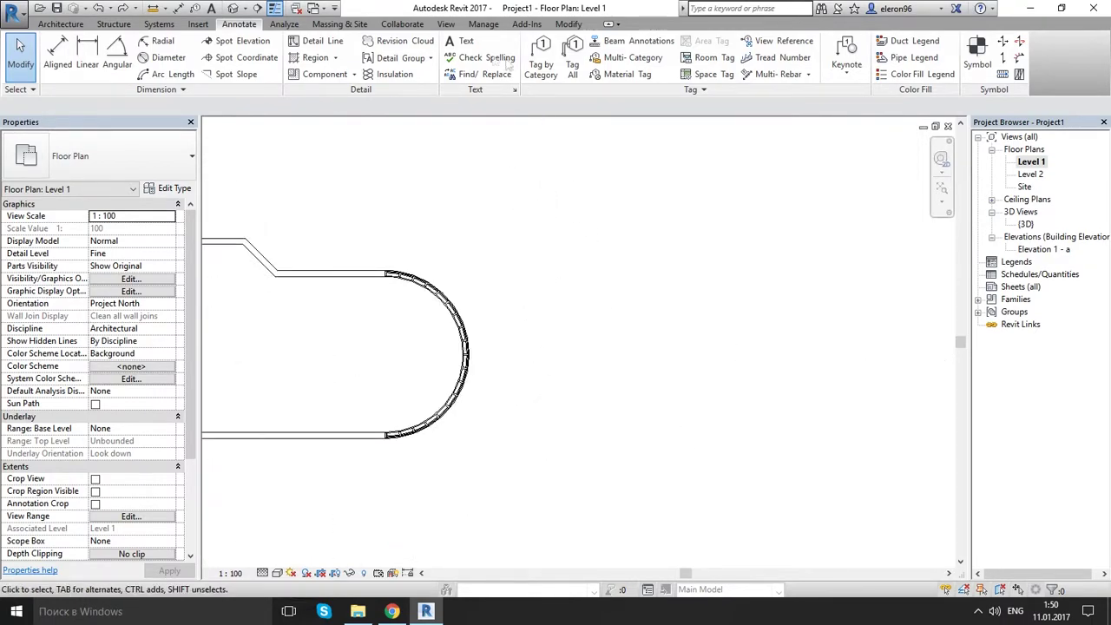
click(446, 23)
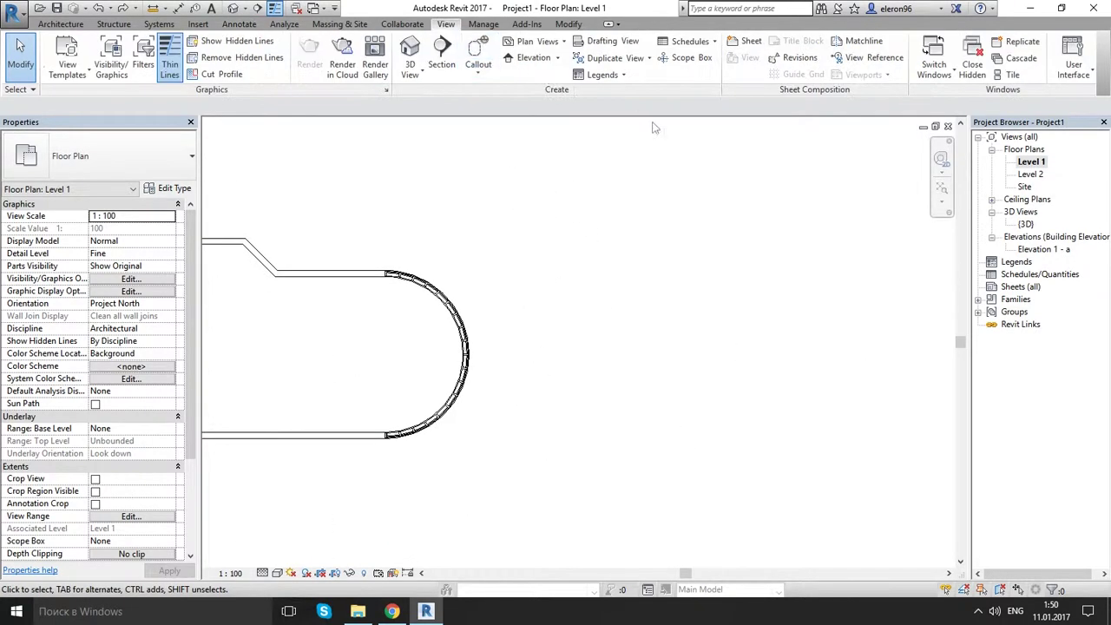
click(522, 59)
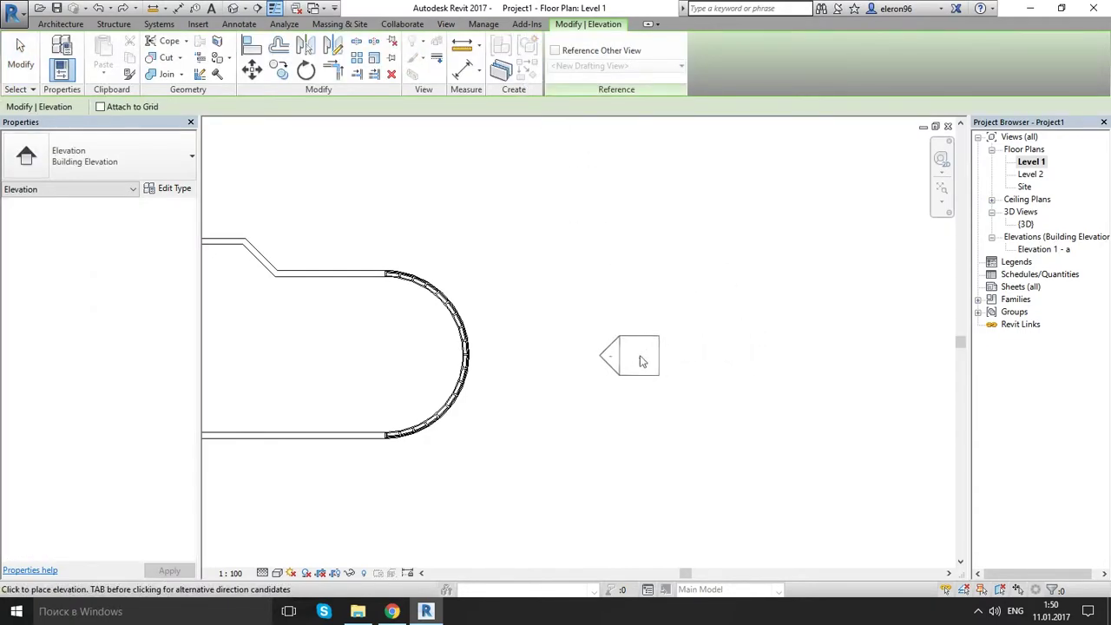
click(649, 360)
key(Escape)
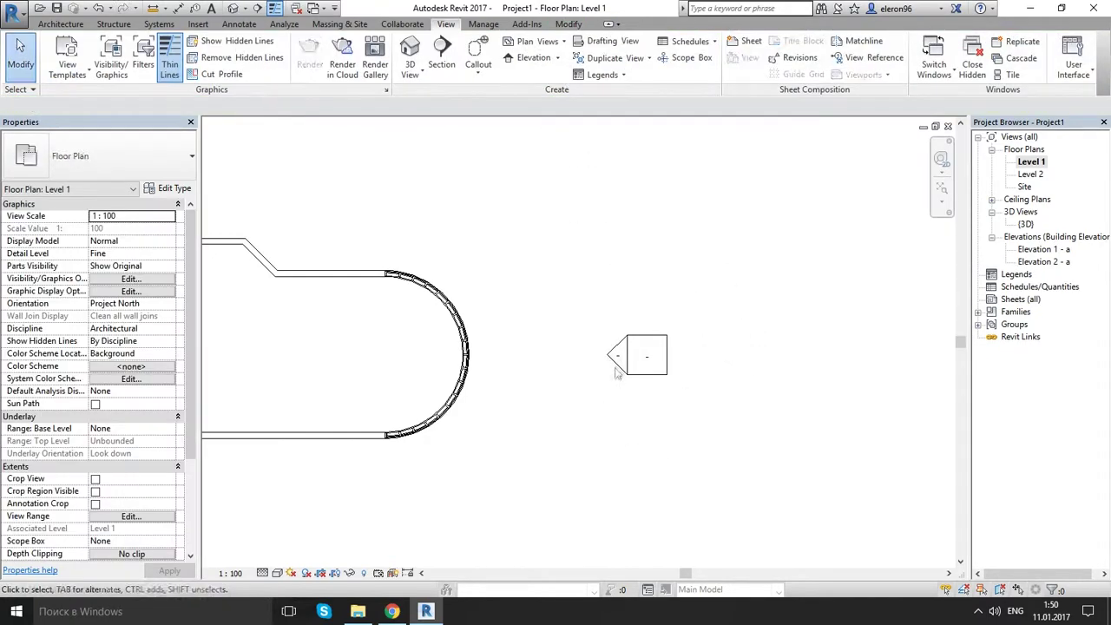
scroll(649, 380, up, 2)
scroll(647, 379, up, 2)
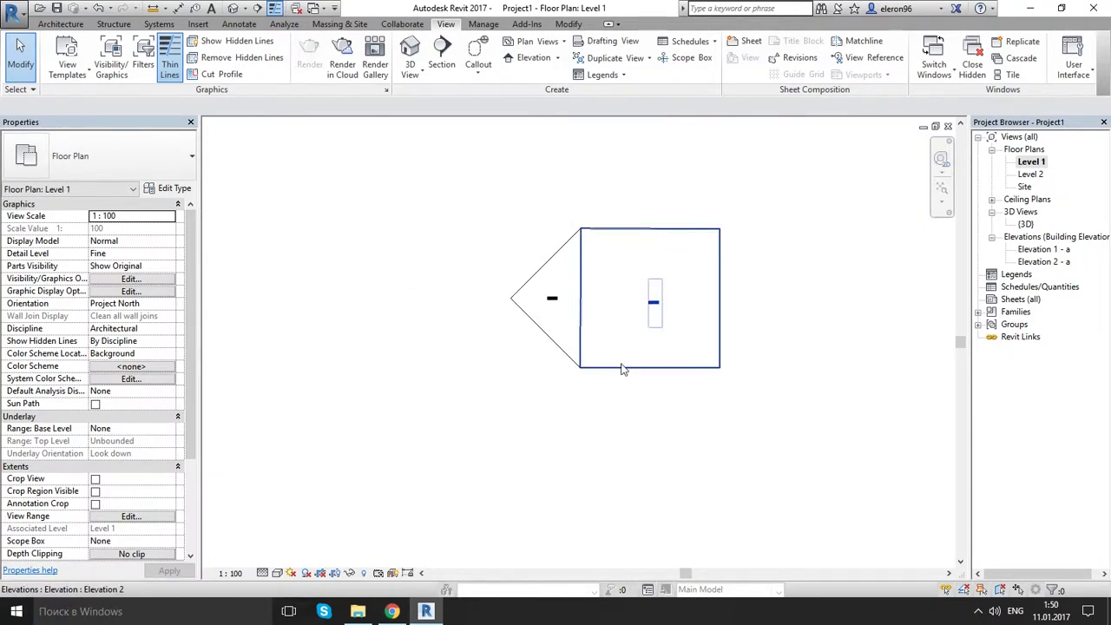
- Open the new Elevation 2 - a view and drag the Level 1 and Level 2 heads clear of the curved Storefront wall, beyond the crop region
double_click(550, 332)
scroll(638, 398, down, 1)
scroll(608, 261, up, 2)
middle_drag(567, 221, 599, 201)
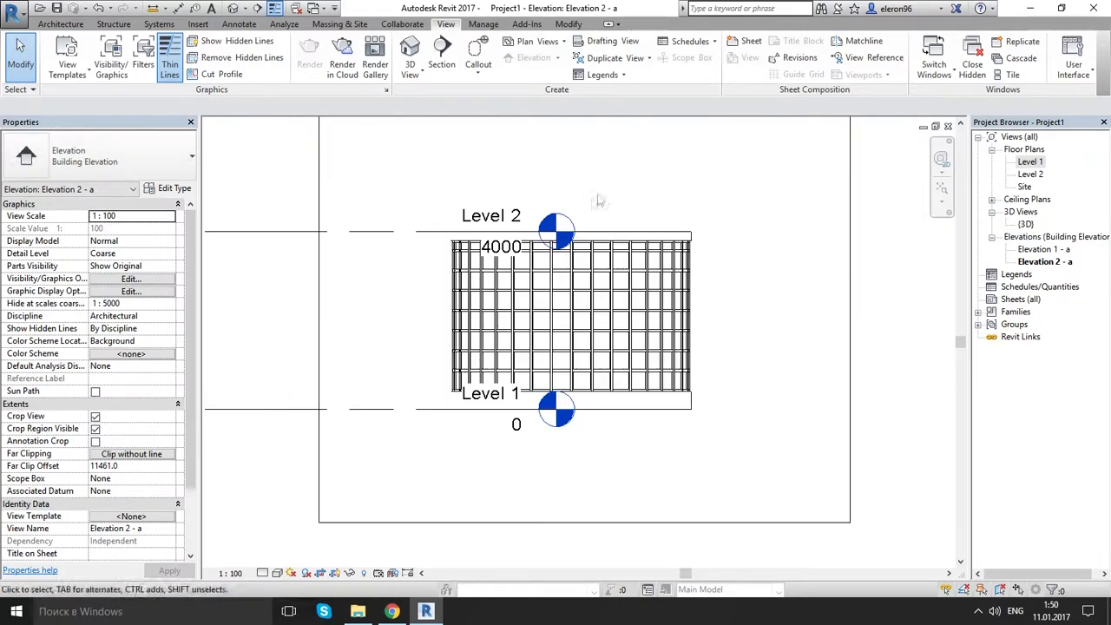
click(544, 236)
drag(545, 236, 929, 233)
drag(926, 282, 925, 283)
click(734, 371)
- Set the visual style of the Elevation 2 - a view to Realistic
scroll(502, 356, down, 2)
click(292, 573)
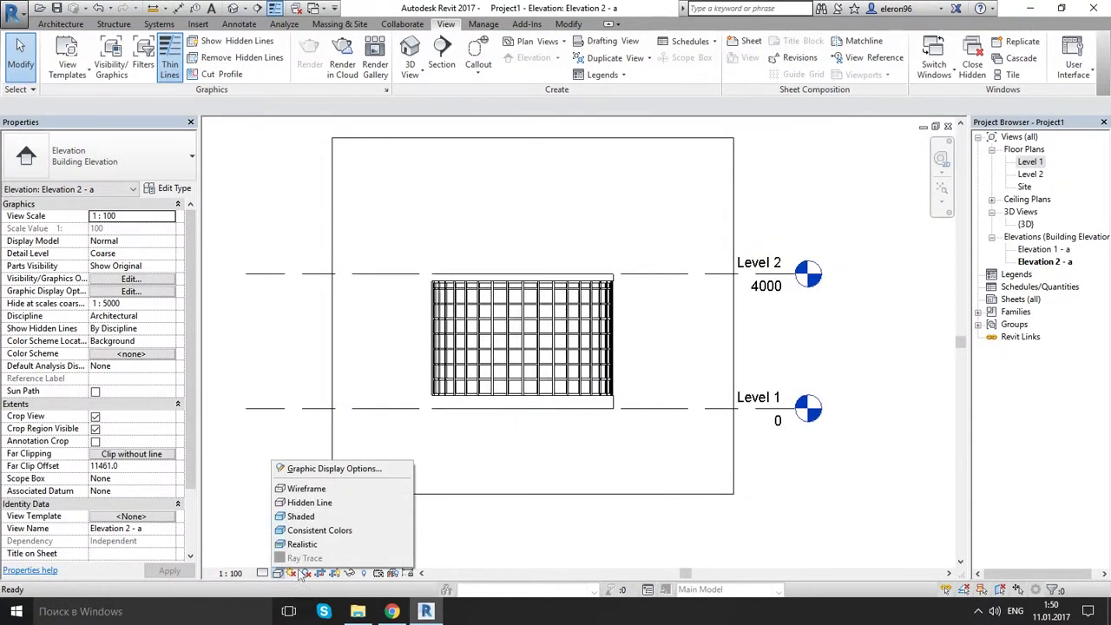
click(322, 547)
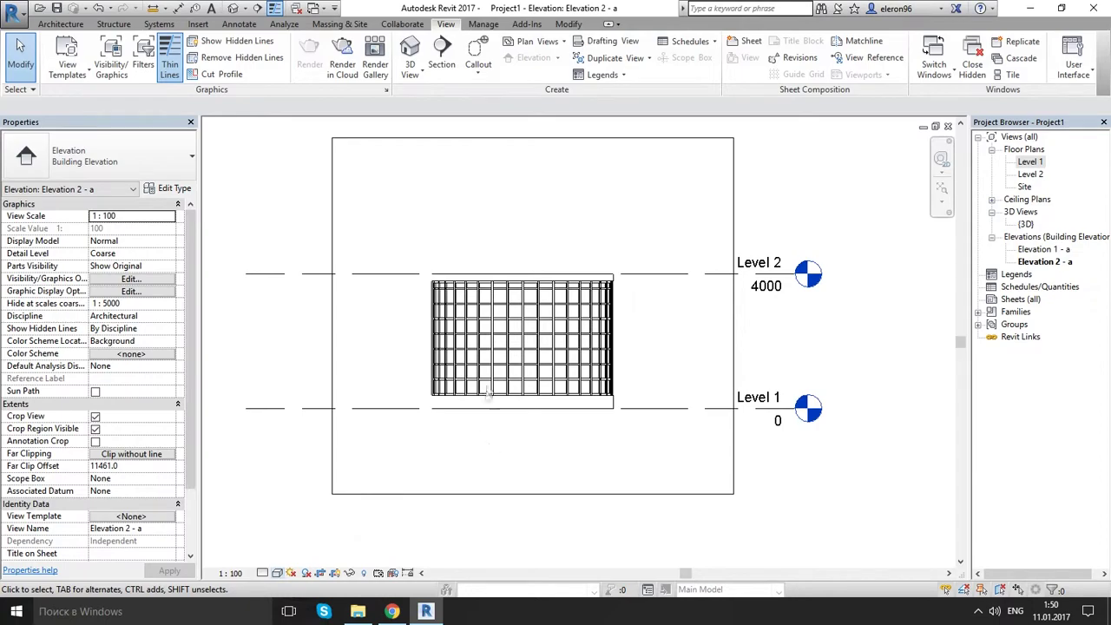
scroll(486, 330, up, 3)
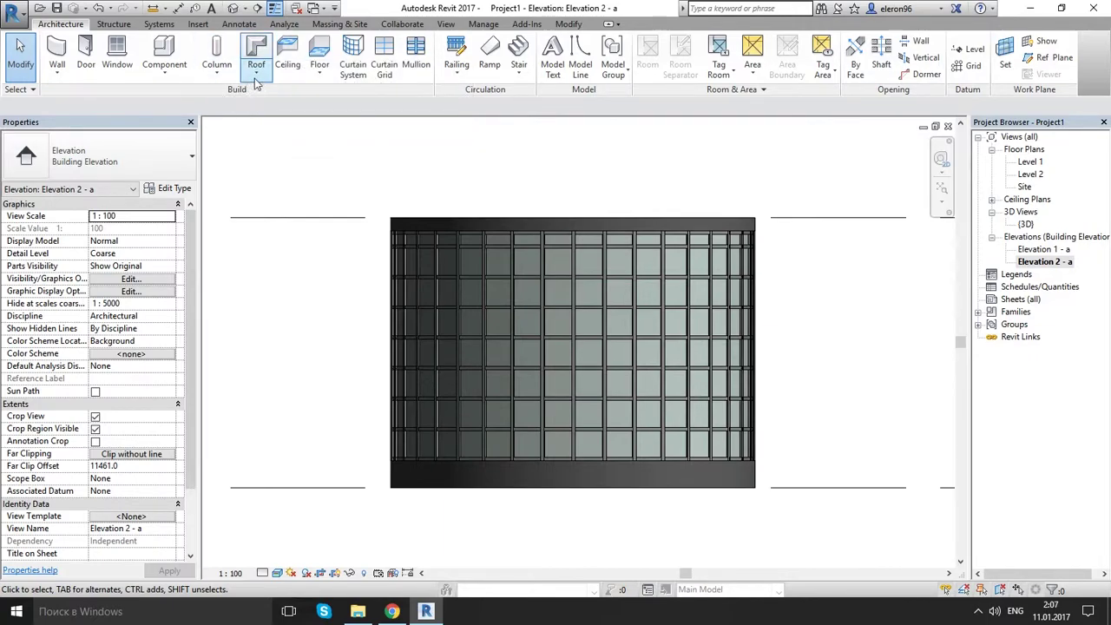
- Start a Roof by Extrusion on a plane picked from a curtain wall mullion, referenced to Level 2 with offset 0
click(256, 76)
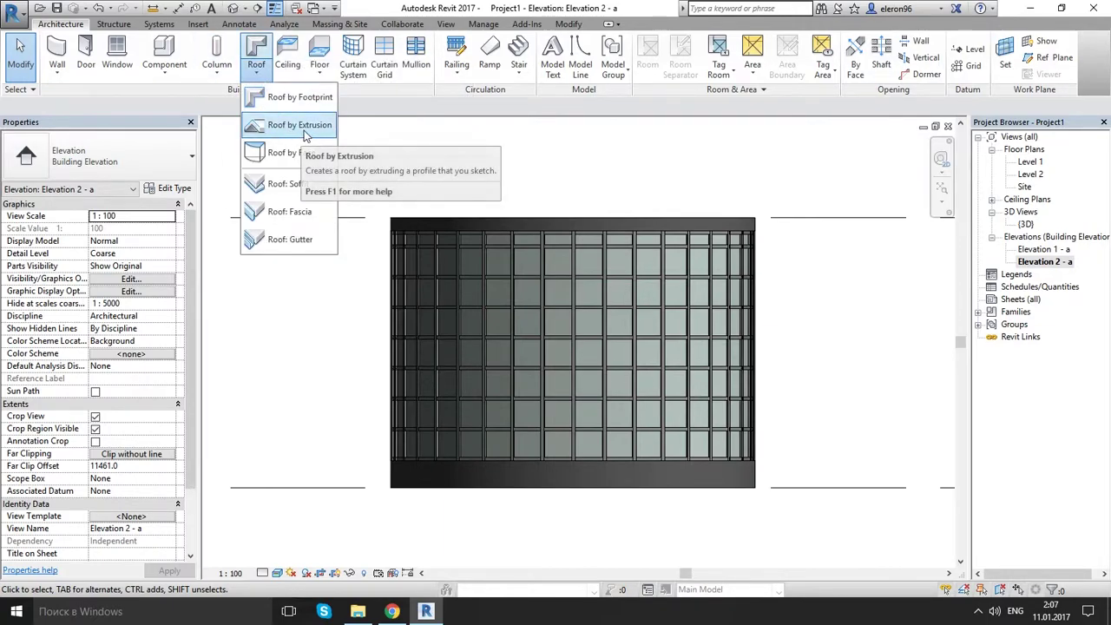
click(300, 125)
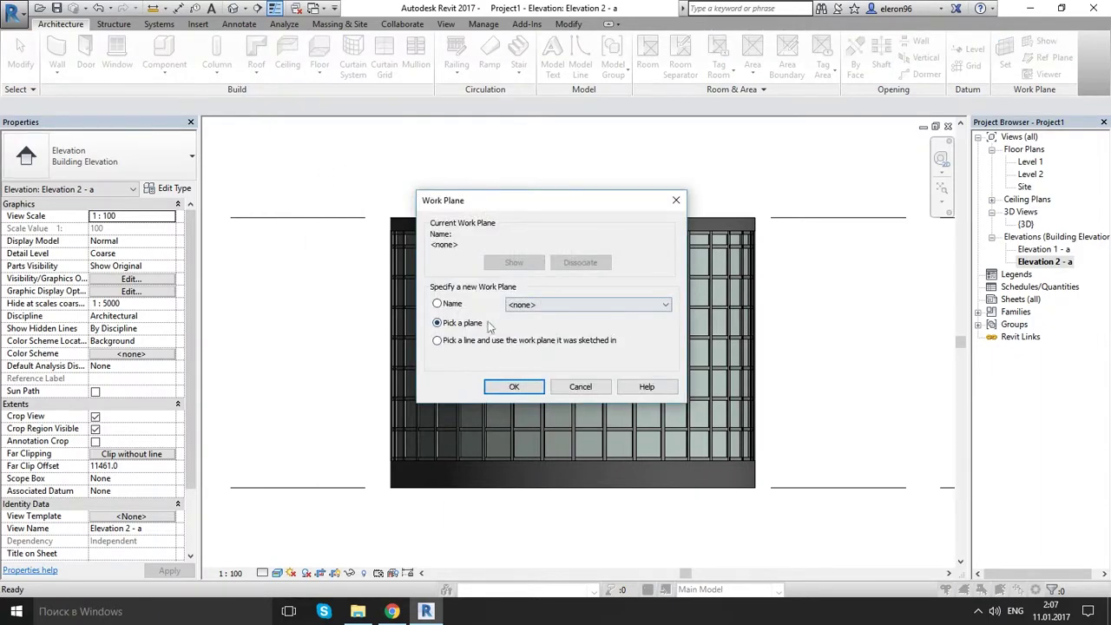
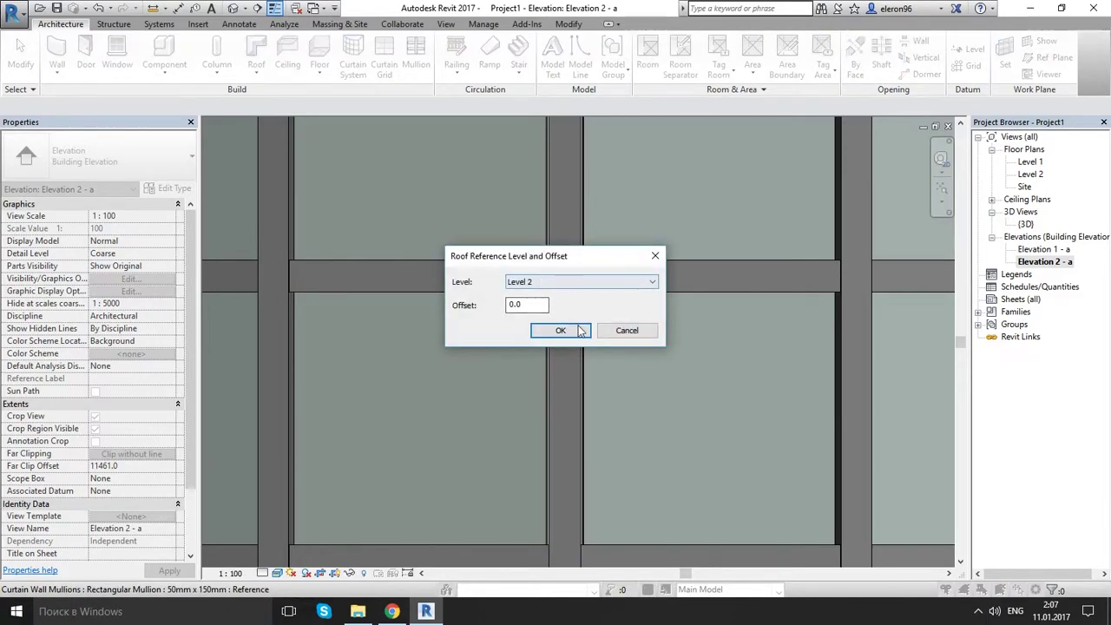
click(561, 331)
scroll(543, 276, down, 5)
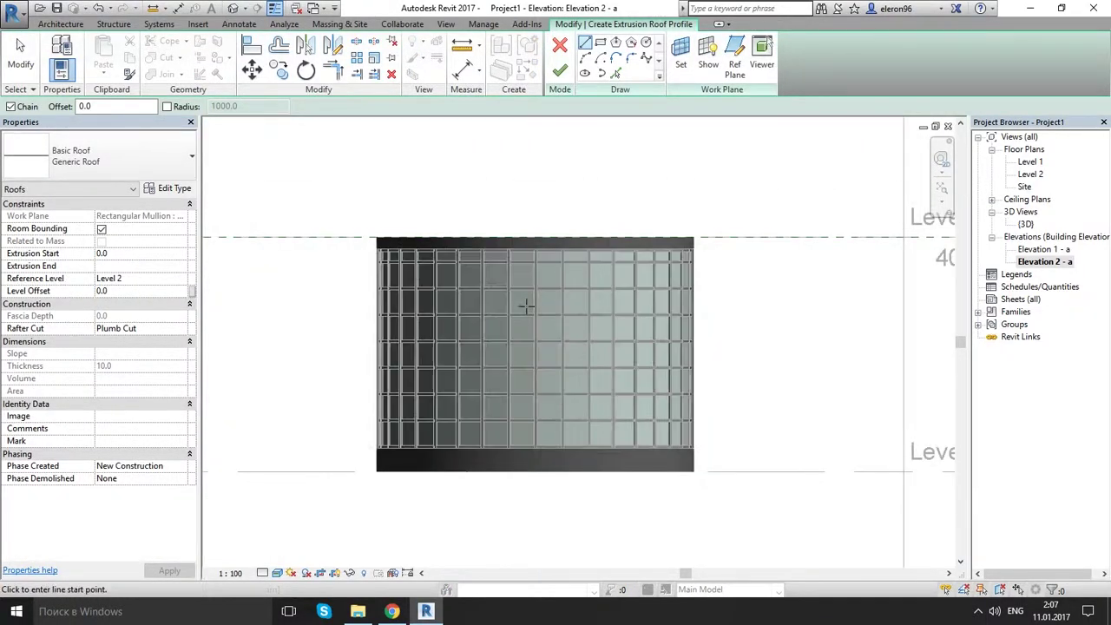
scroll(521, 313, up, 3)
scroll(512, 317, down, 1)
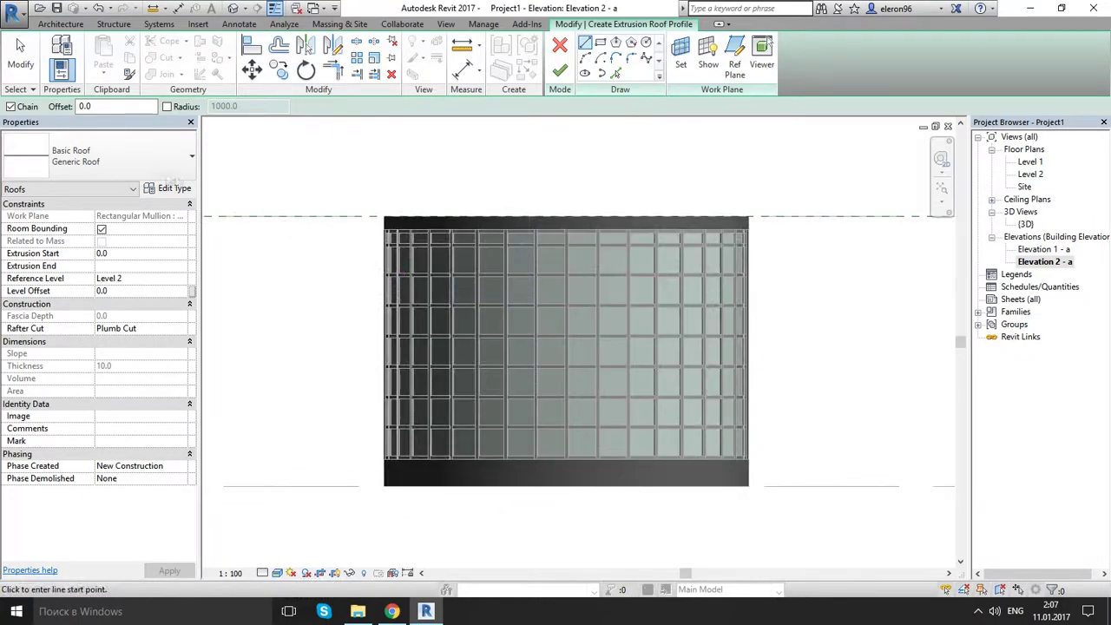
- Duplicate the Generic Roof type as "Generic Roof 1", check its layer structure, and apply the new type
click(168, 189)
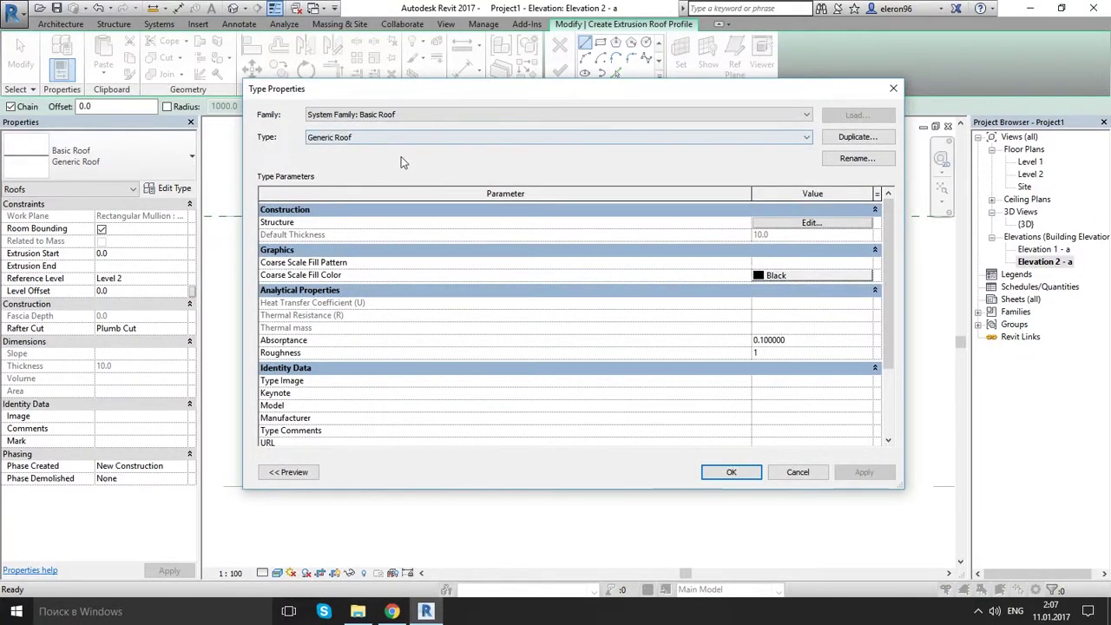
click(856, 138)
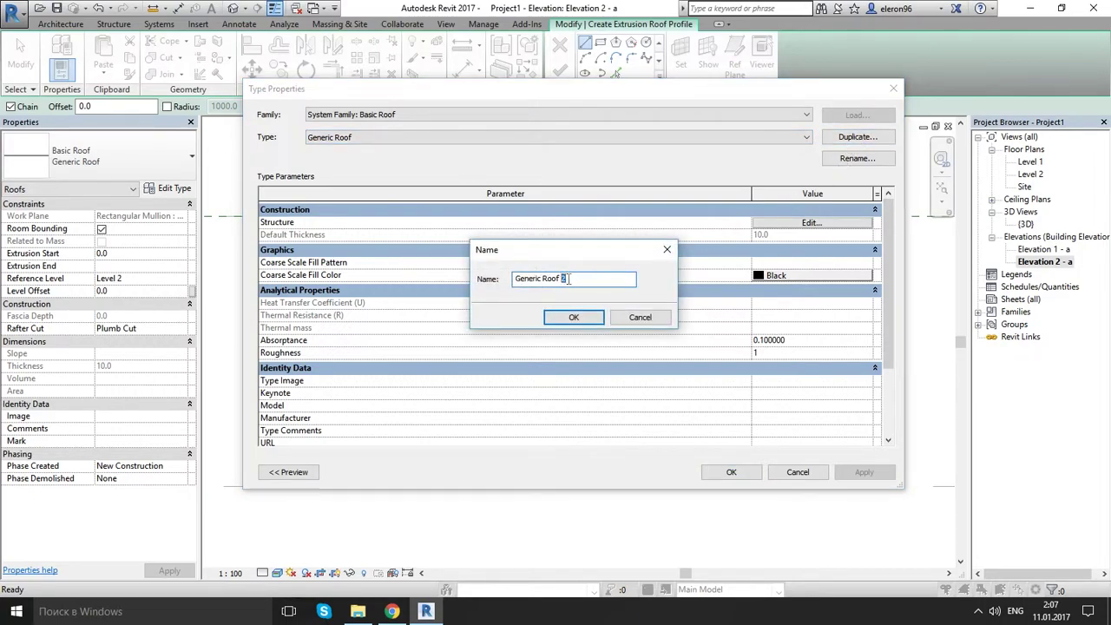
key(BackSpace)
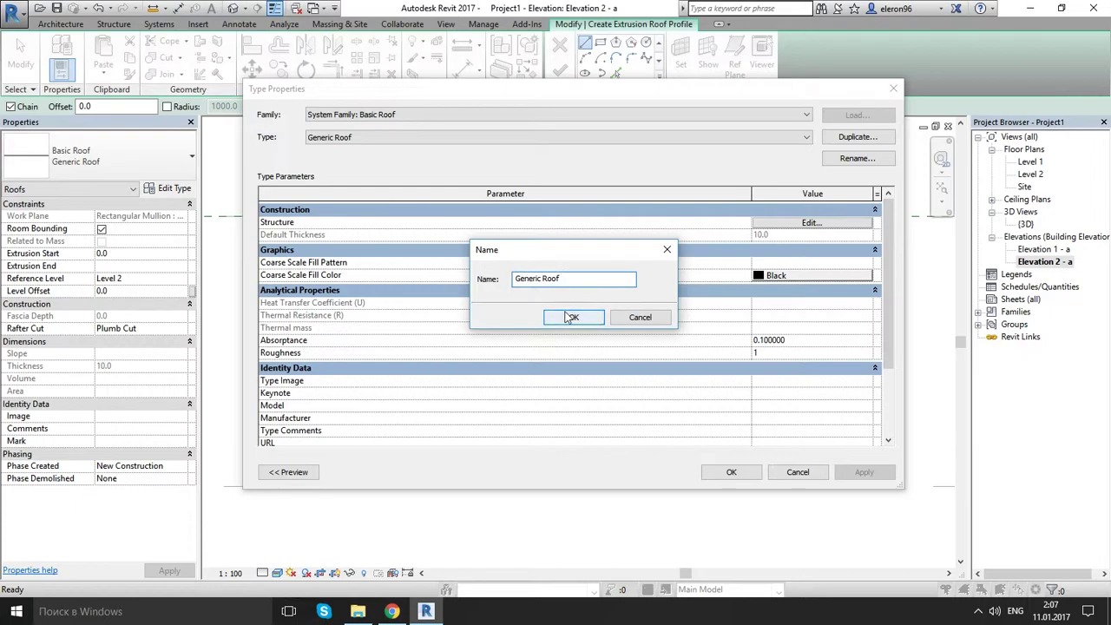
text(1)
click(574, 317)
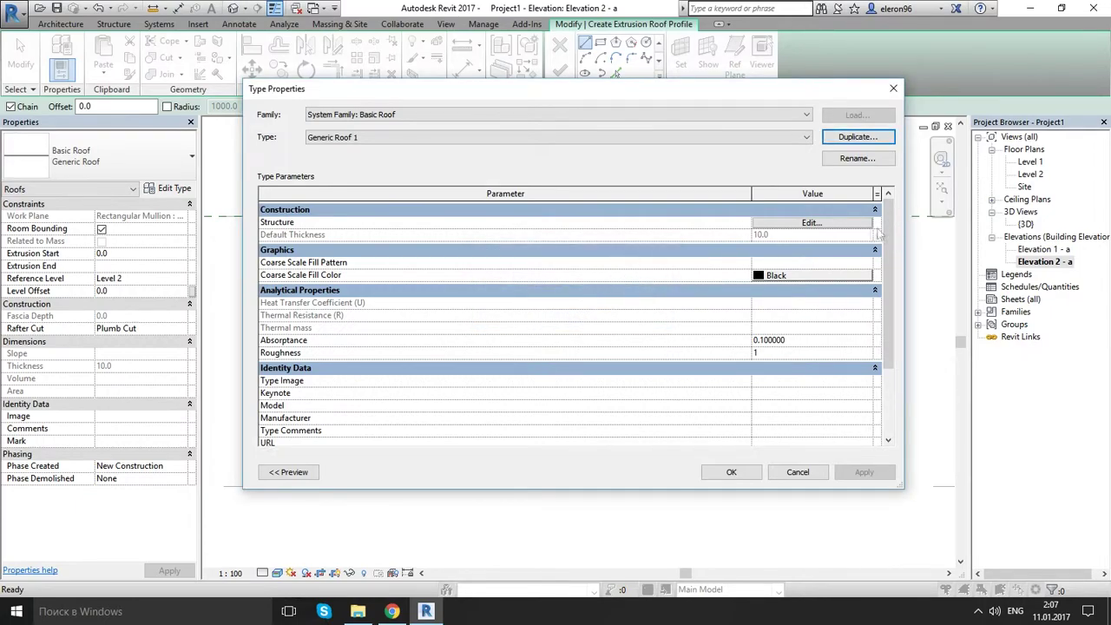
click(864, 224)
click(585, 222)
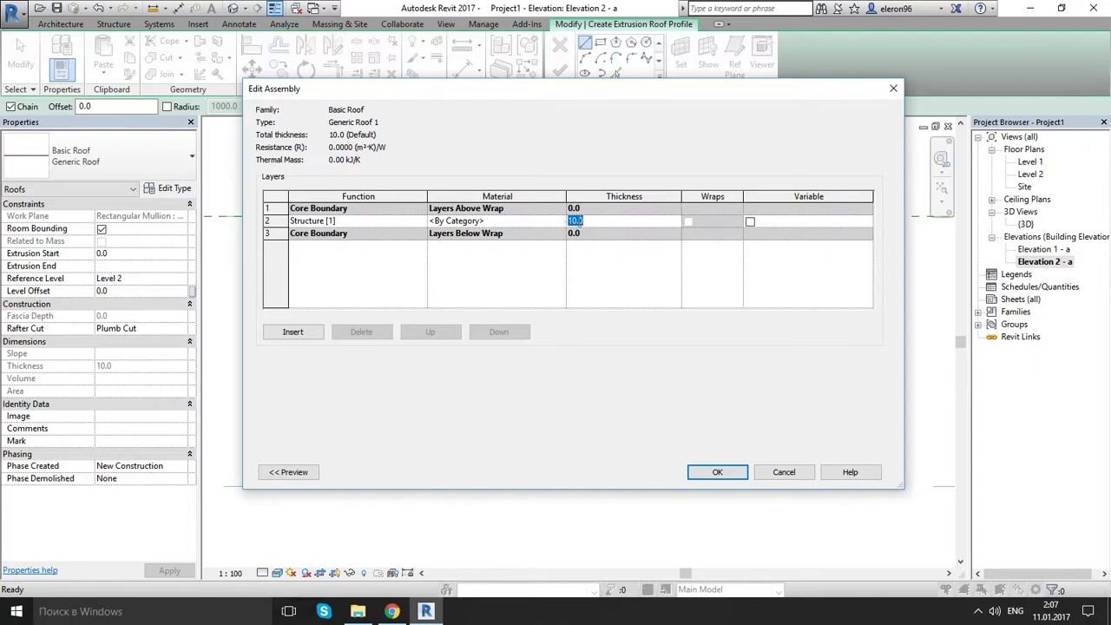
click(717, 471)
click(732, 473)
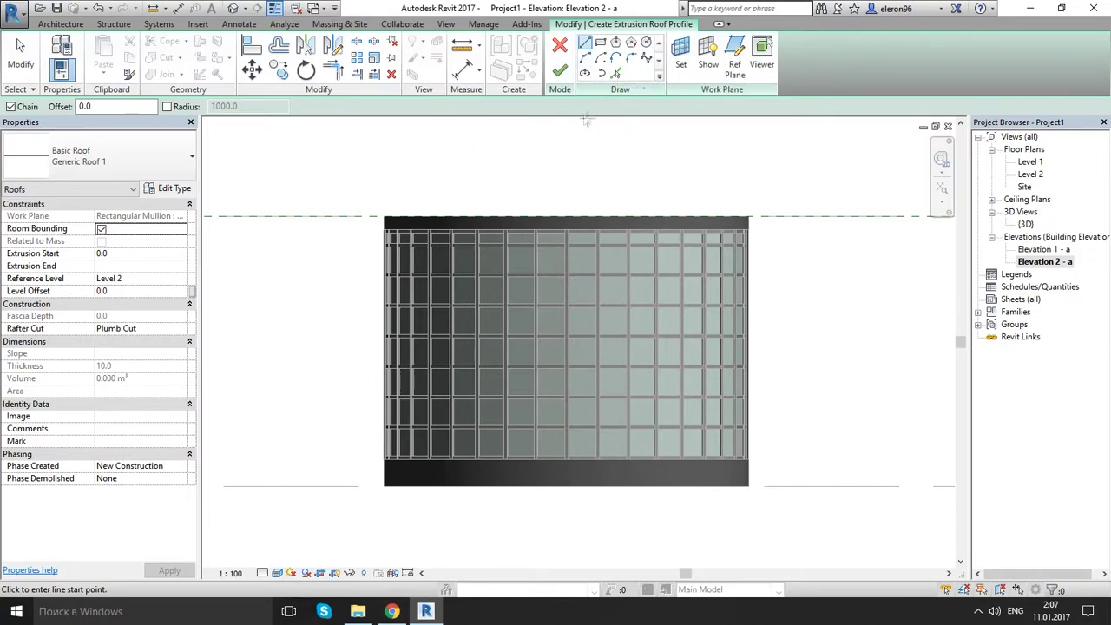
- Sketch an arched roof profile about 5400 mm wide across the curved Storefront wall, peaking at its top mullion, and finish the roof
click(587, 59)
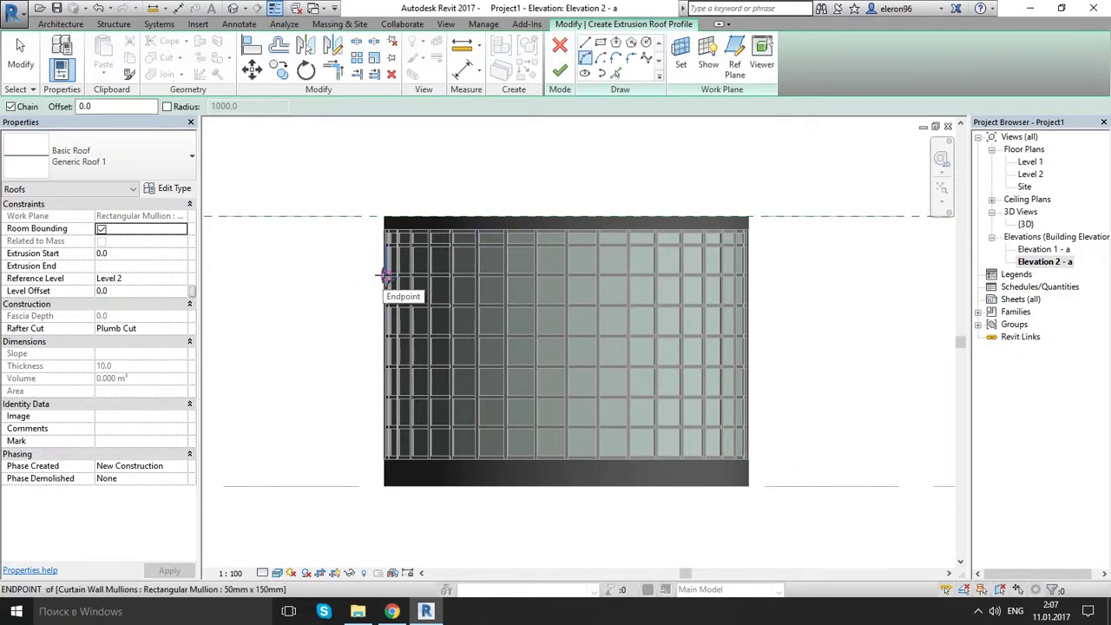
click(388, 276)
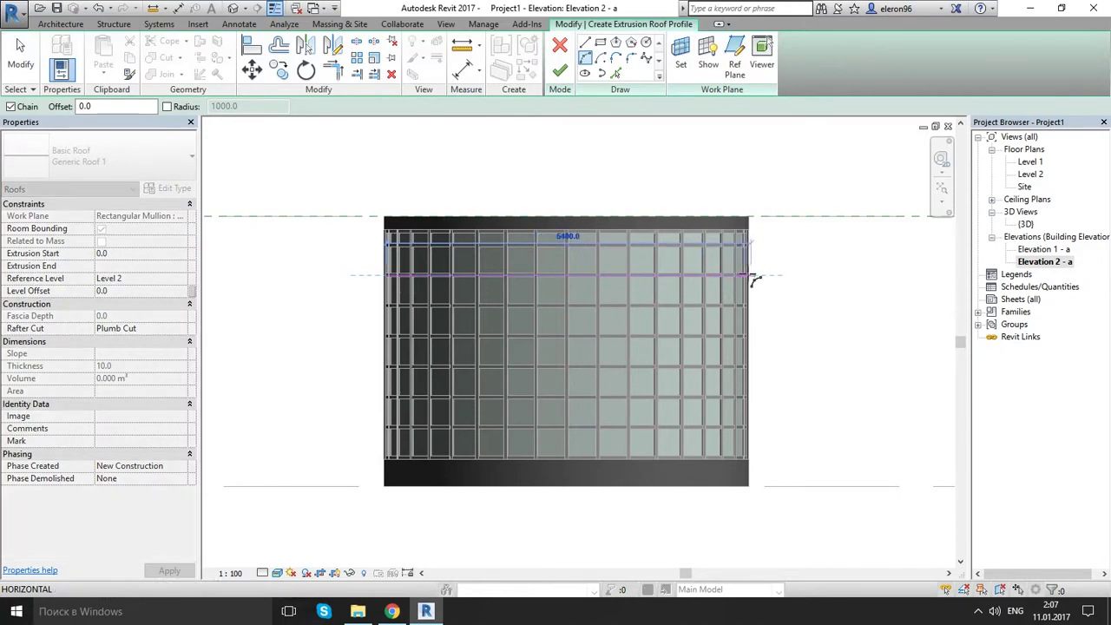
scroll(753, 281, up, 4)
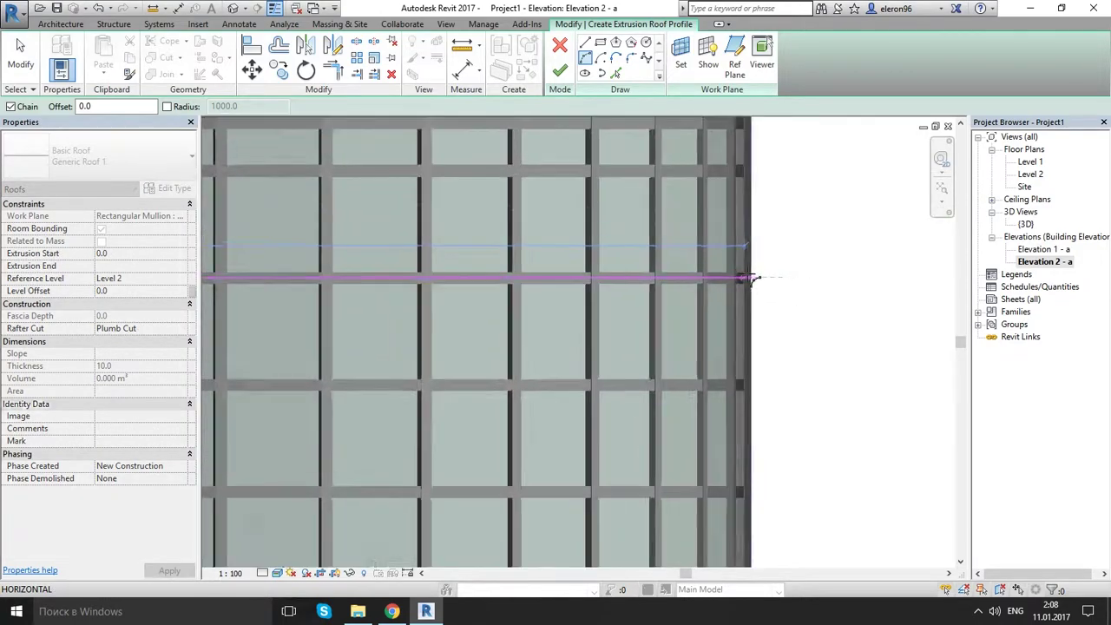
click(754, 280)
scroll(754, 281, down, 5)
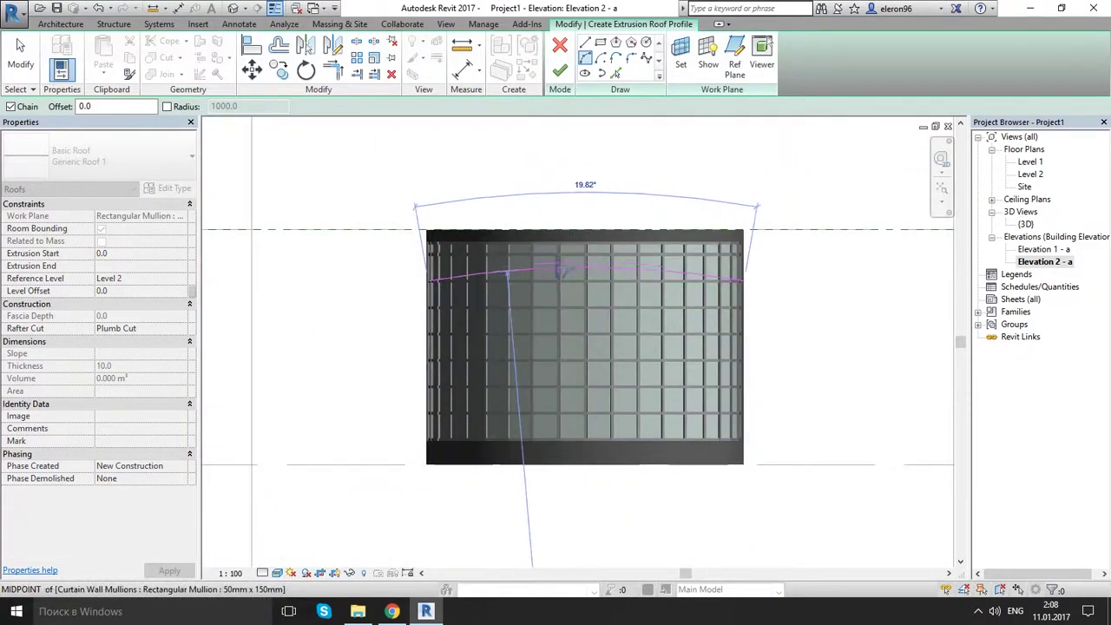
scroll(653, 217, up, 5)
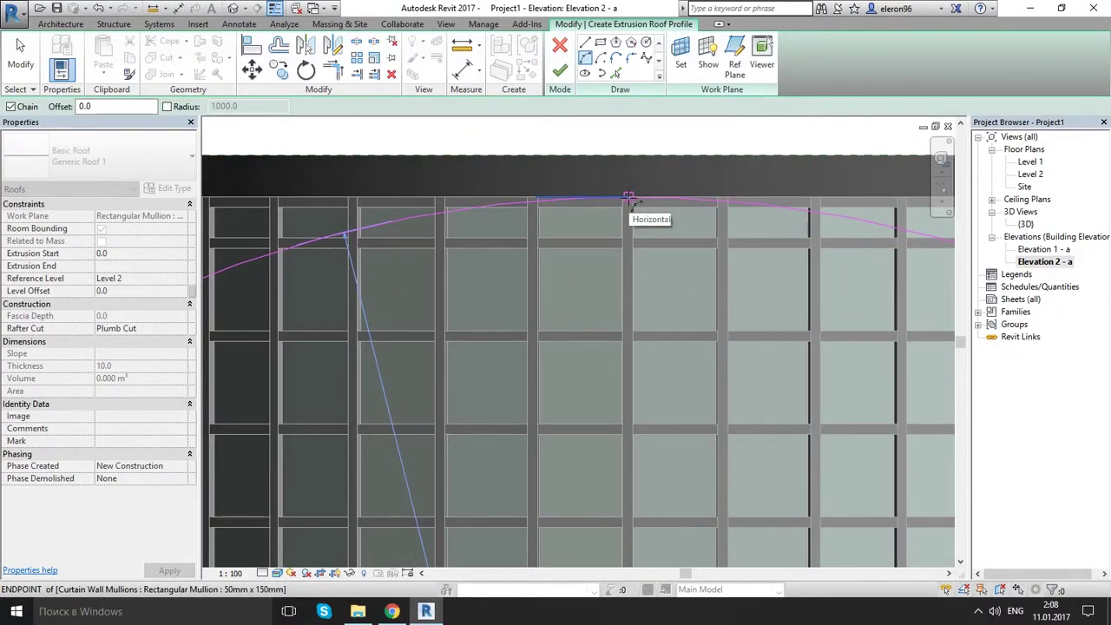
click(629, 198)
scroll(608, 200, down, 5)
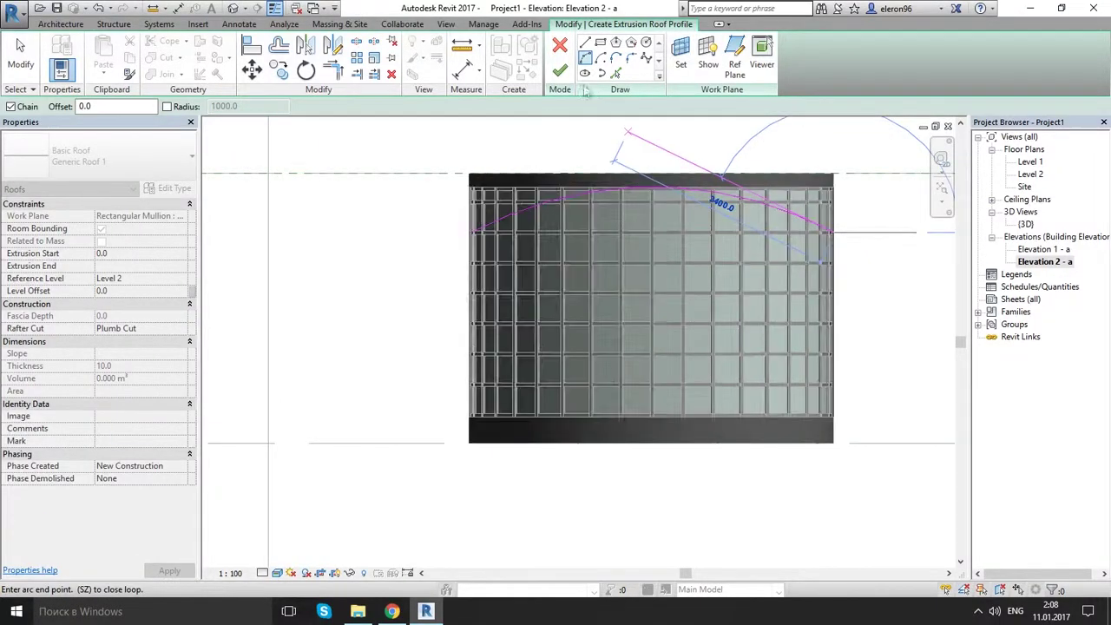
click(561, 73)
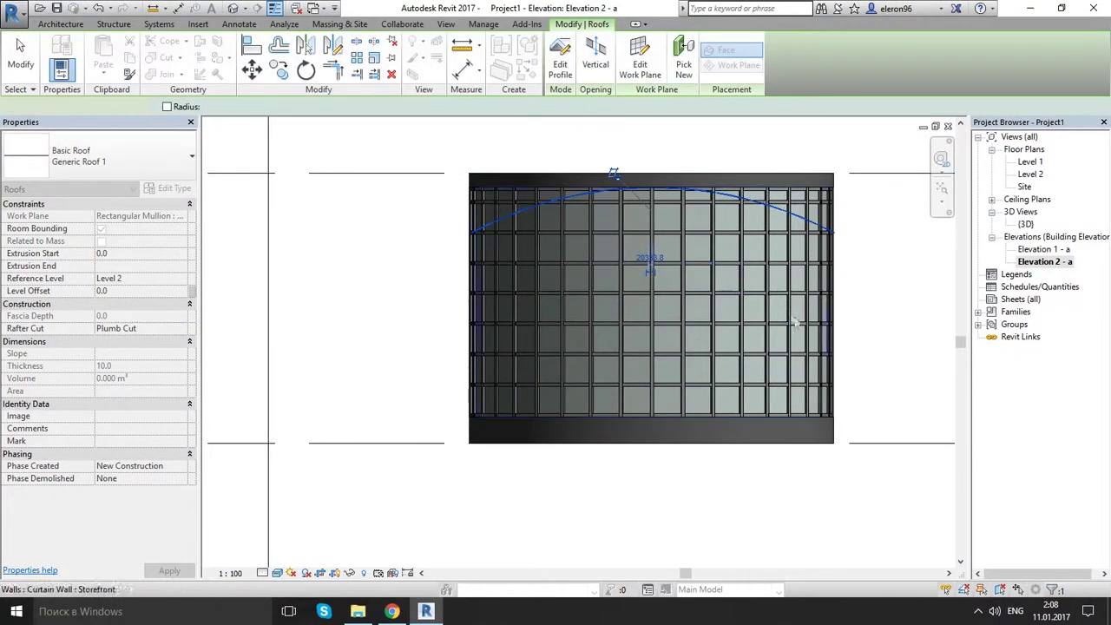
- Inspect the extruded roof in the 3D view, especially where it crosses the curved Storefront wall
double_click(1025, 224)
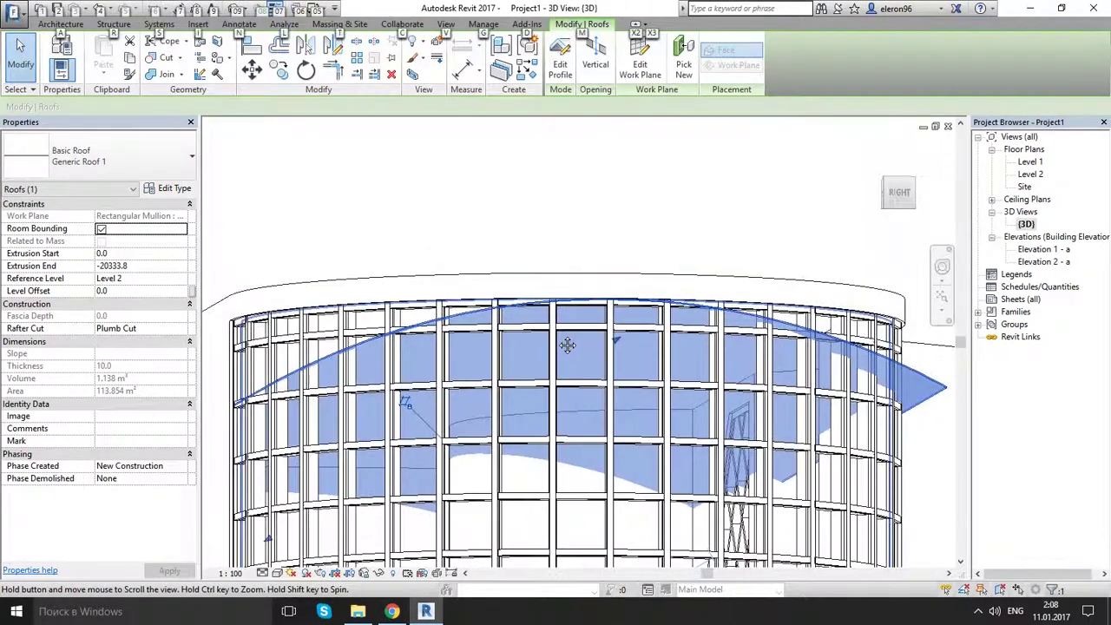
shift+middle_drag(565, 347, 573, 373)
scroll(608, 390, down, 5)
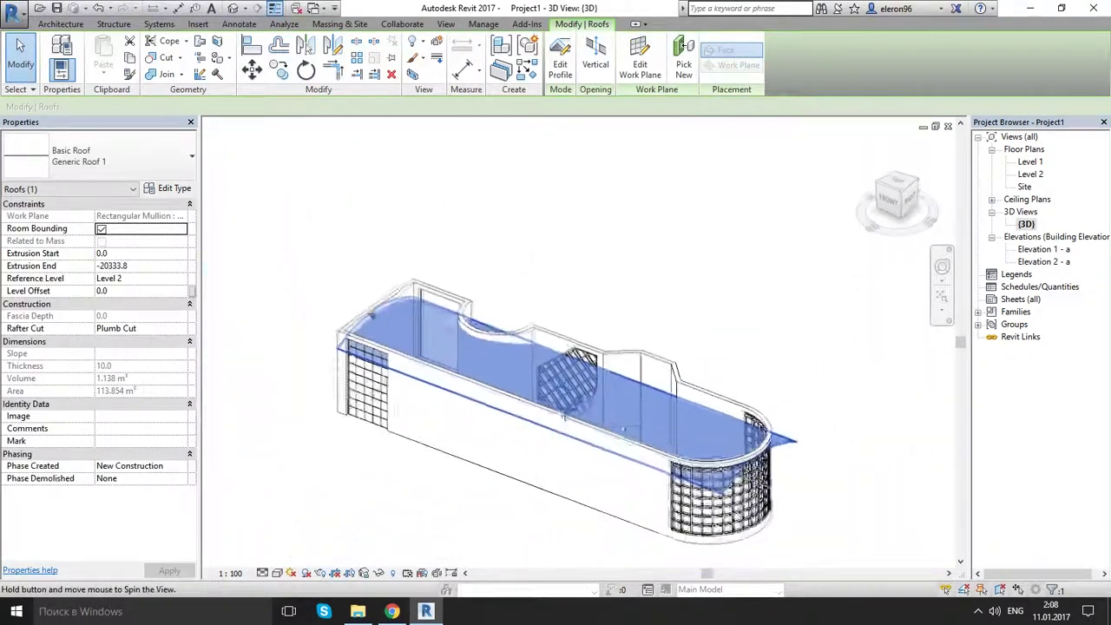
middle_drag(735, 470, 643, 449)
drag(642, 449, 643, 449)
click(871, 407)
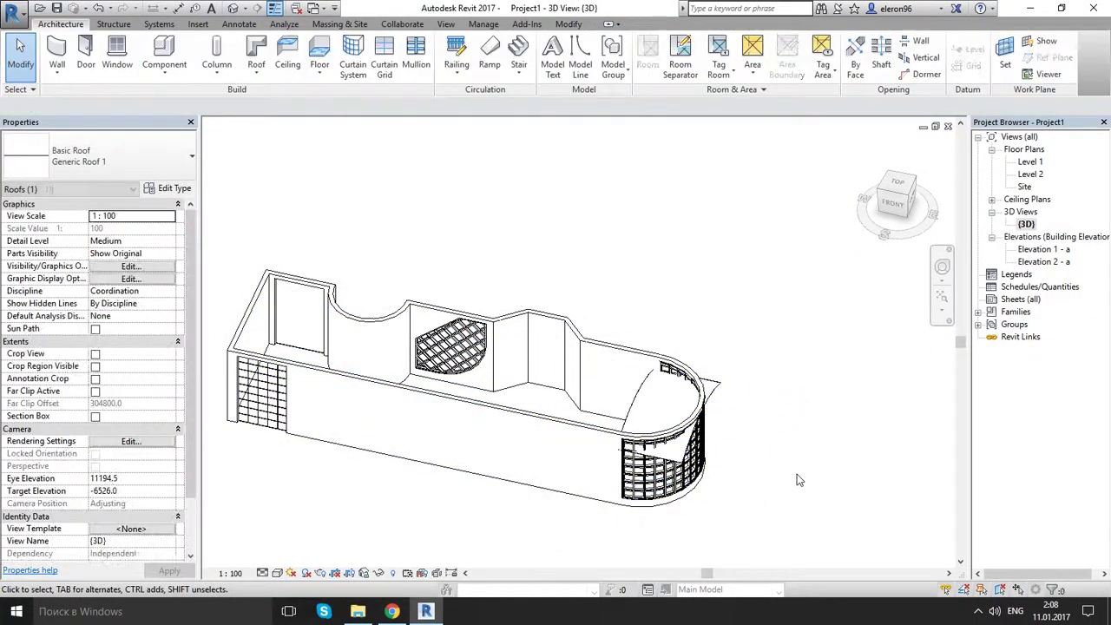
shift+middle_drag(830, 499, 564, 451)
scroll(552, 447, up, 5)
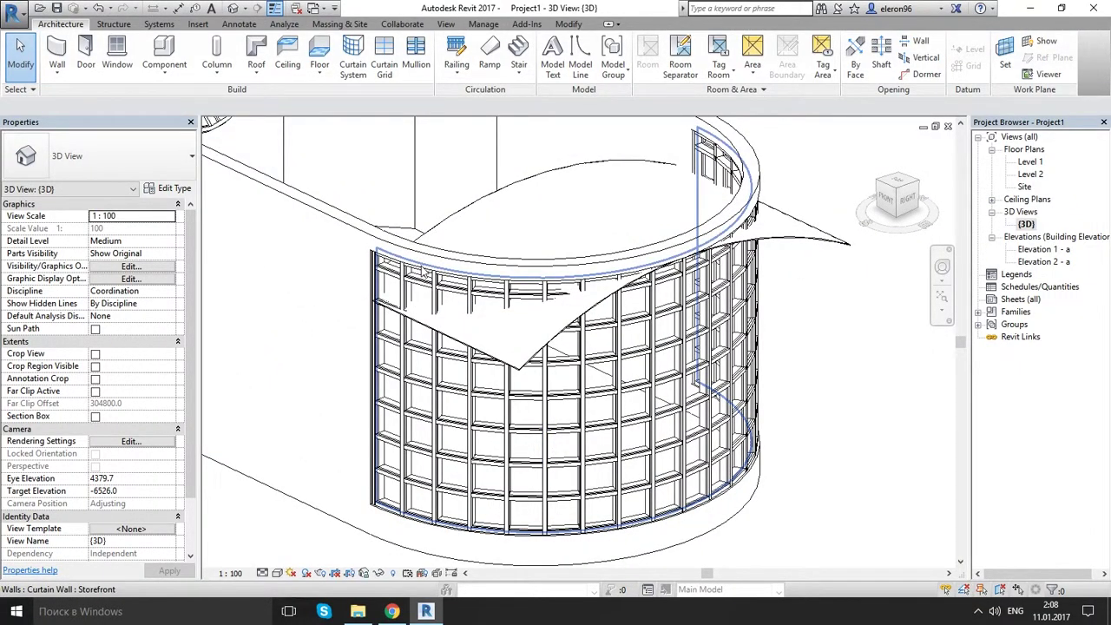
- Try to attach the top of the curved Storefront wall to the arched roof, examine the conflicting mullion, and cancel the operation
click(424, 273)
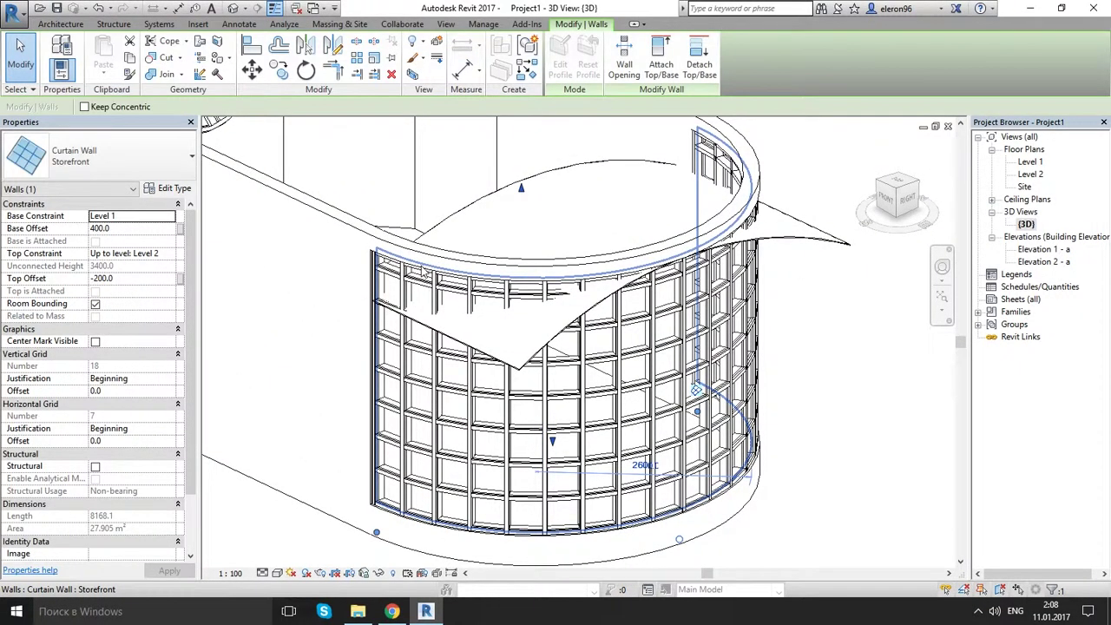
click(667, 64)
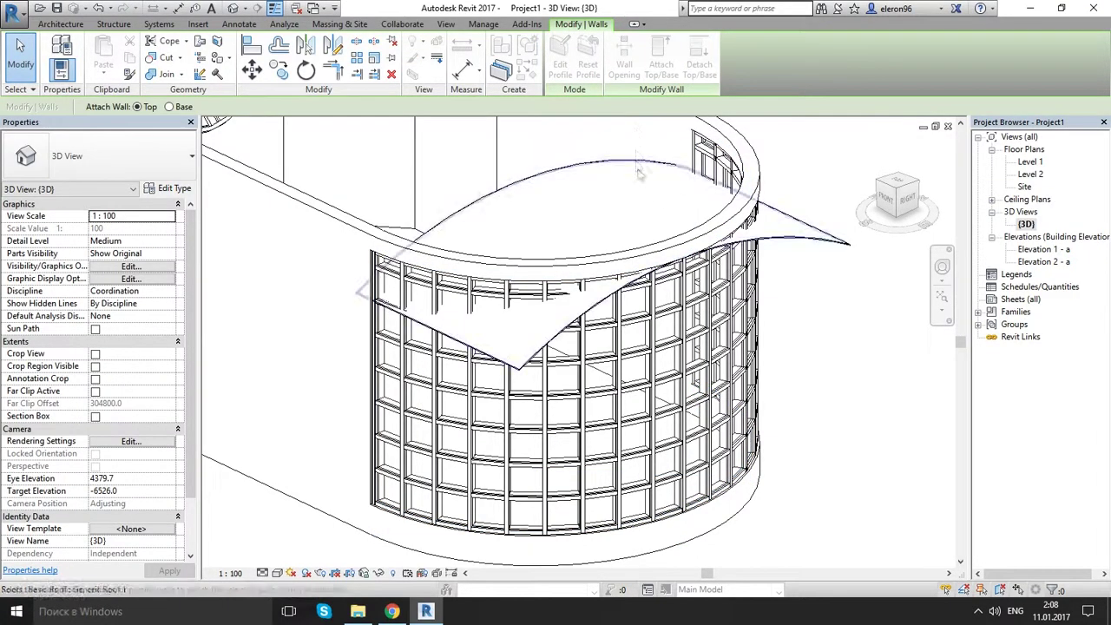
click(825, 244)
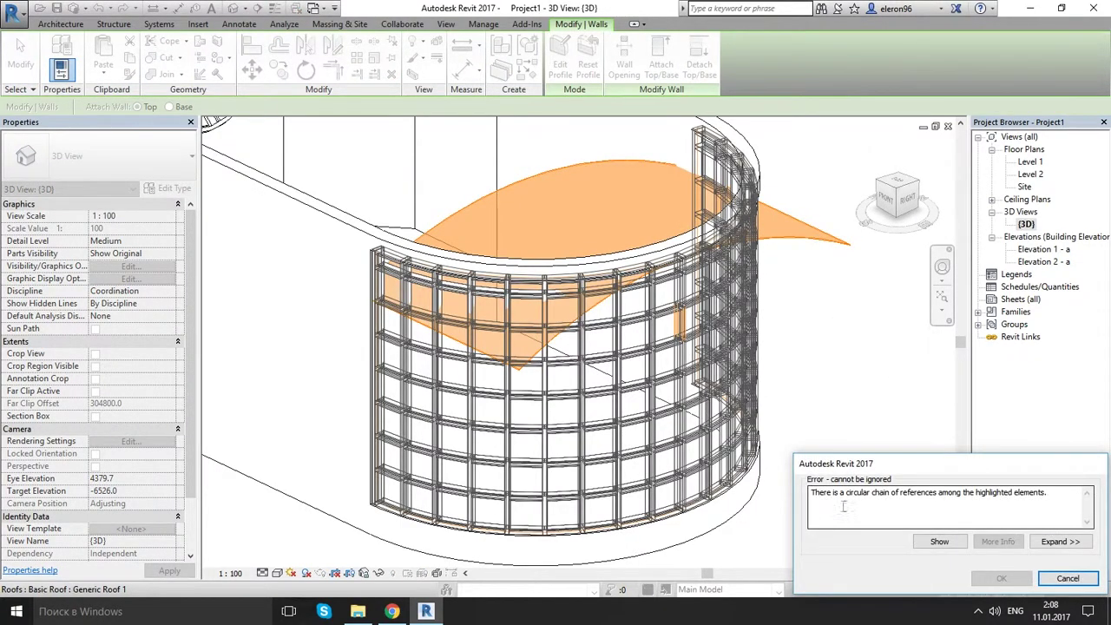
drag(853, 500, 1003, 497)
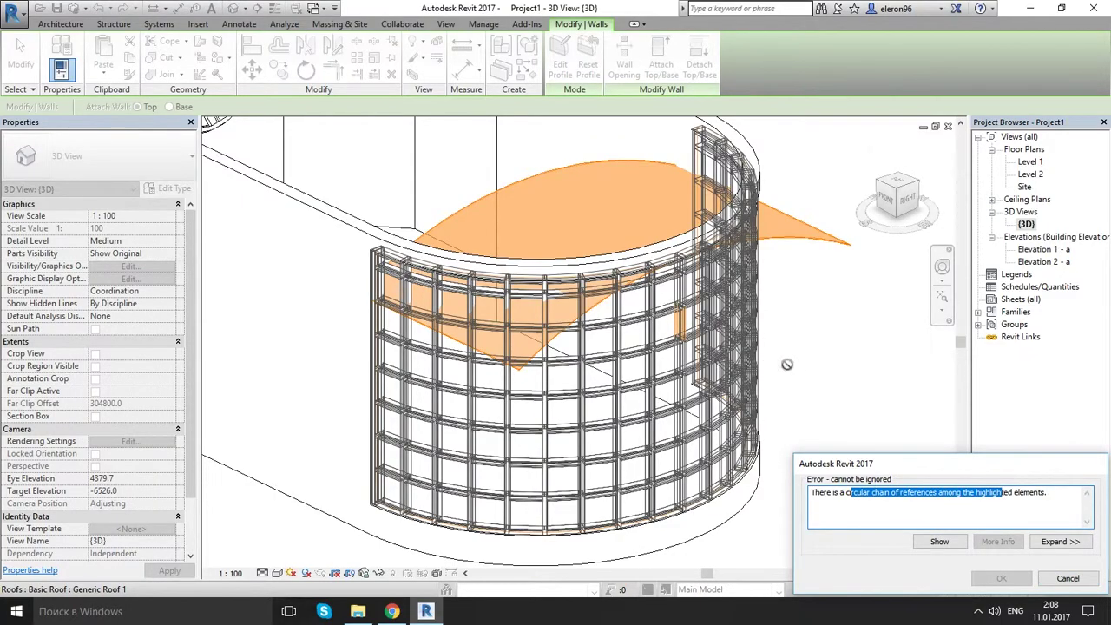
scroll(489, 321, up, 10)
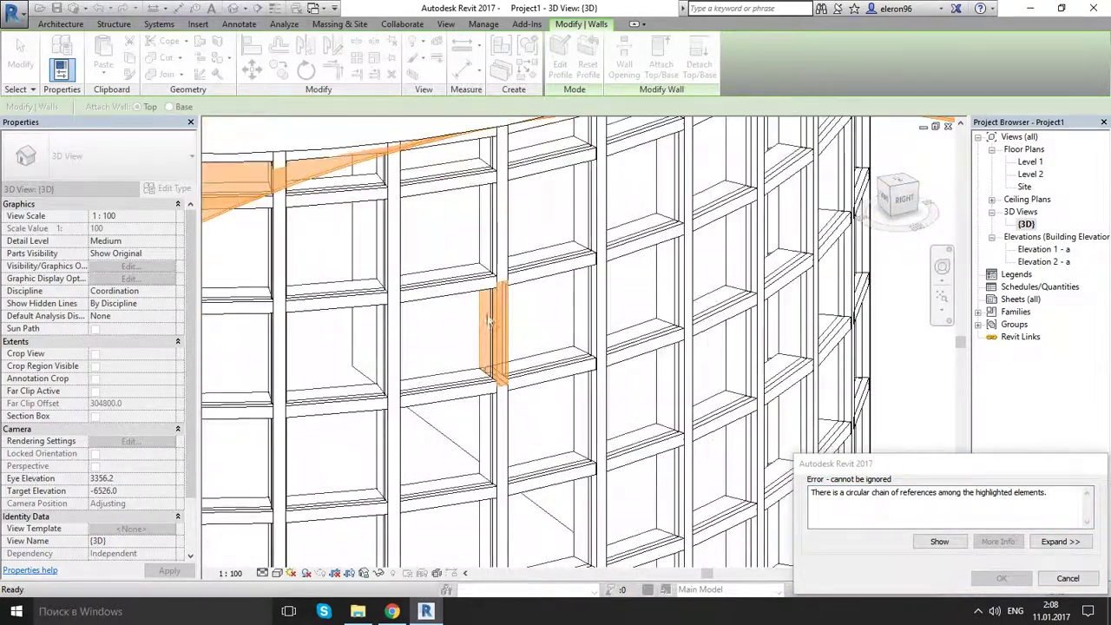
scroll(489, 321, up, 2)
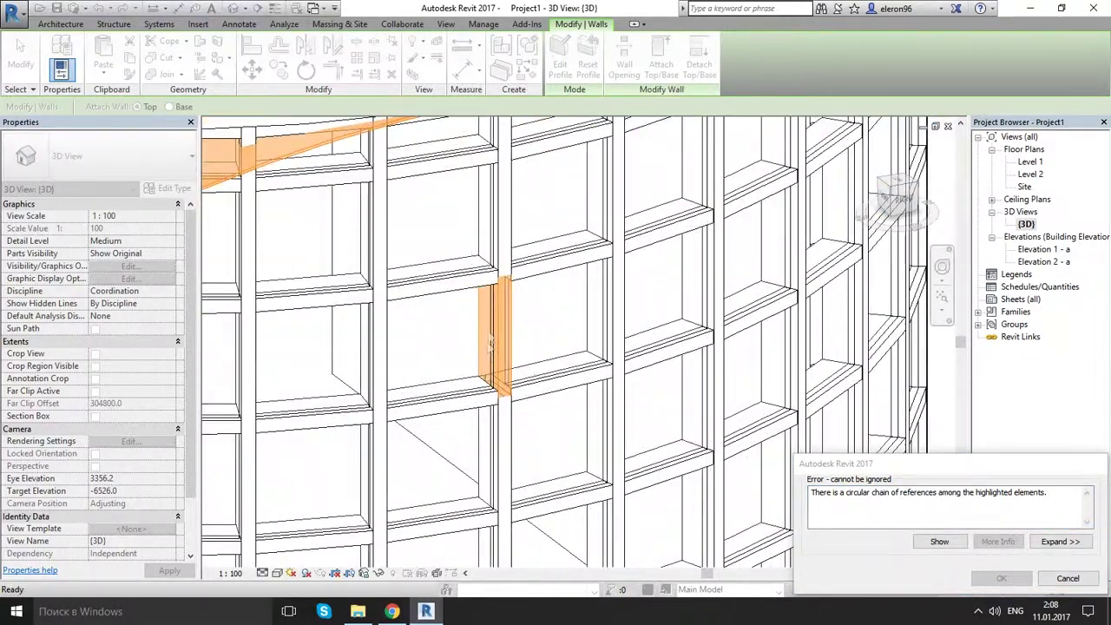
click(1065, 585)
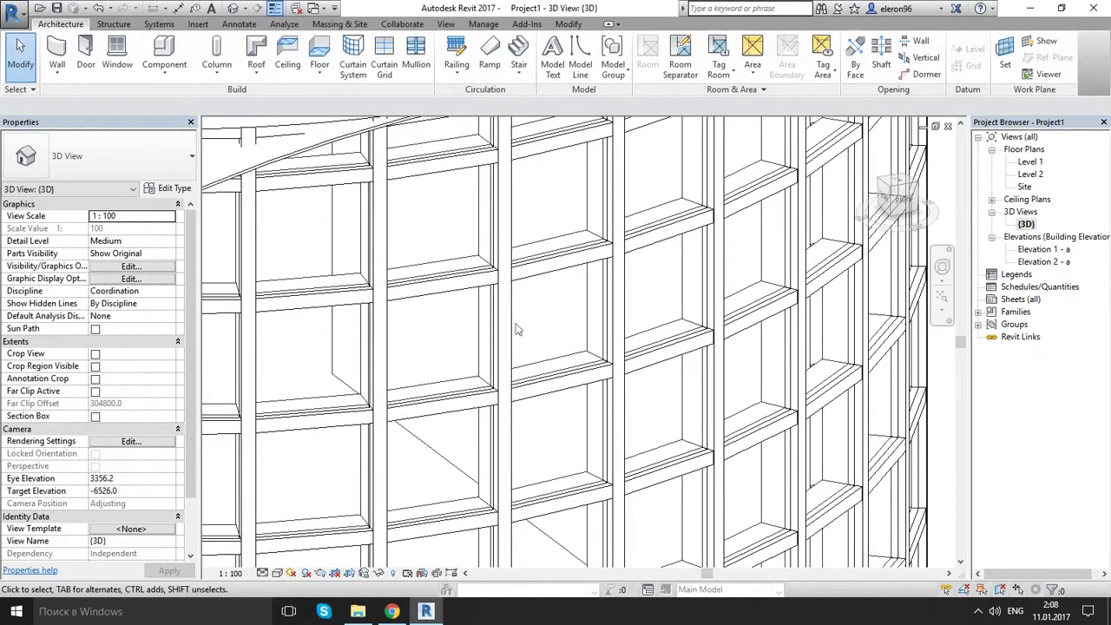
- Try again to attach the curved Storefront wall's top to the arched roof, and cancel the operation
click(510, 327)
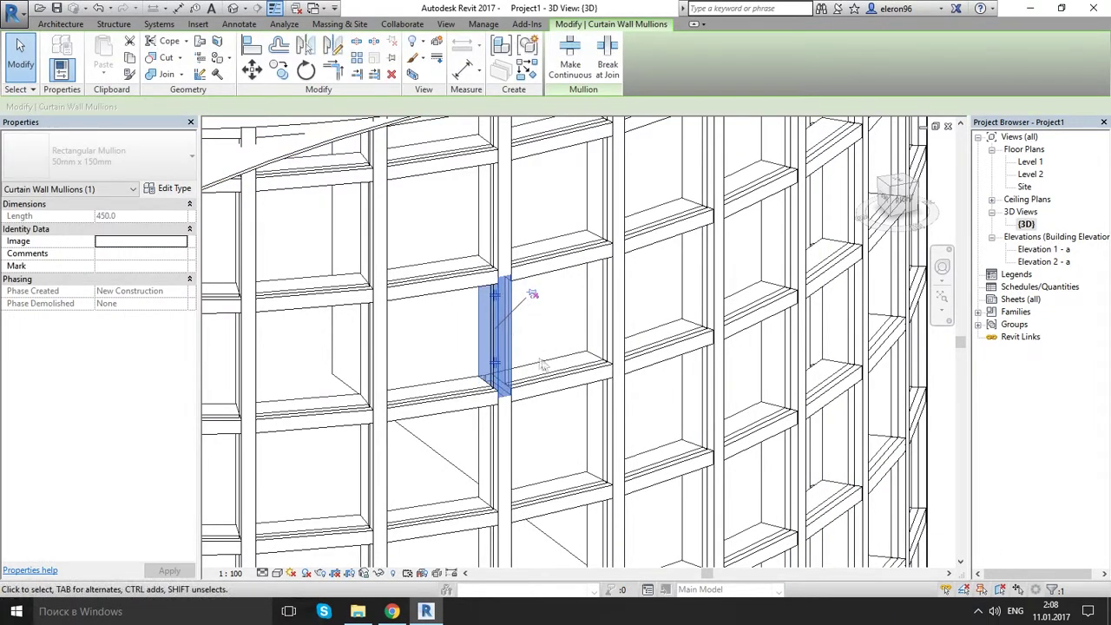
scroll(555, 359, down, 4)
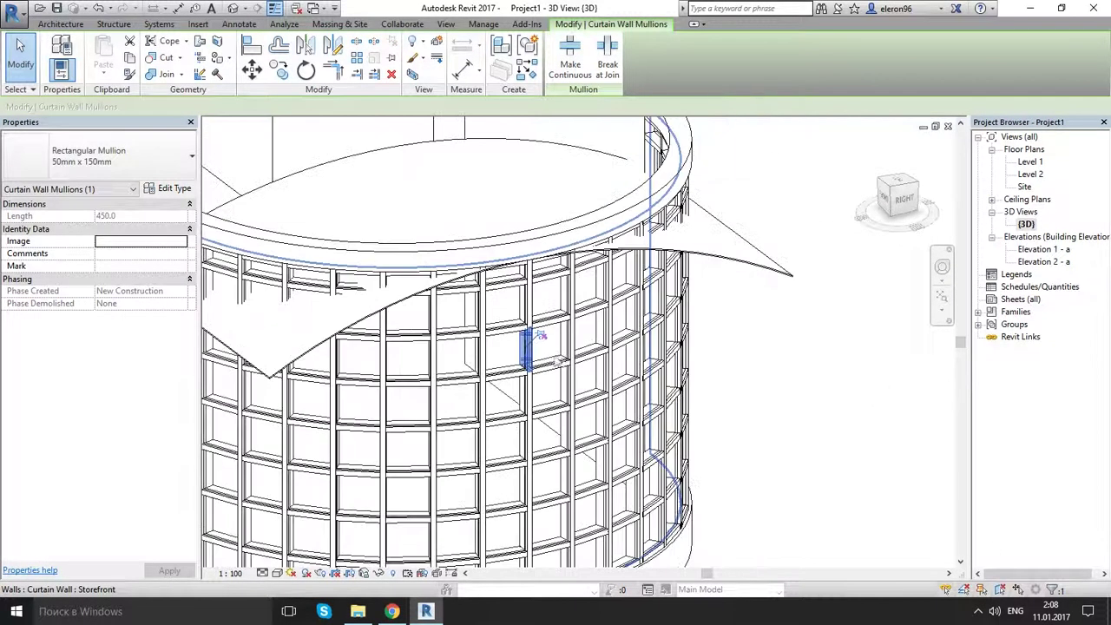
click(598, 247)
key(Escape)
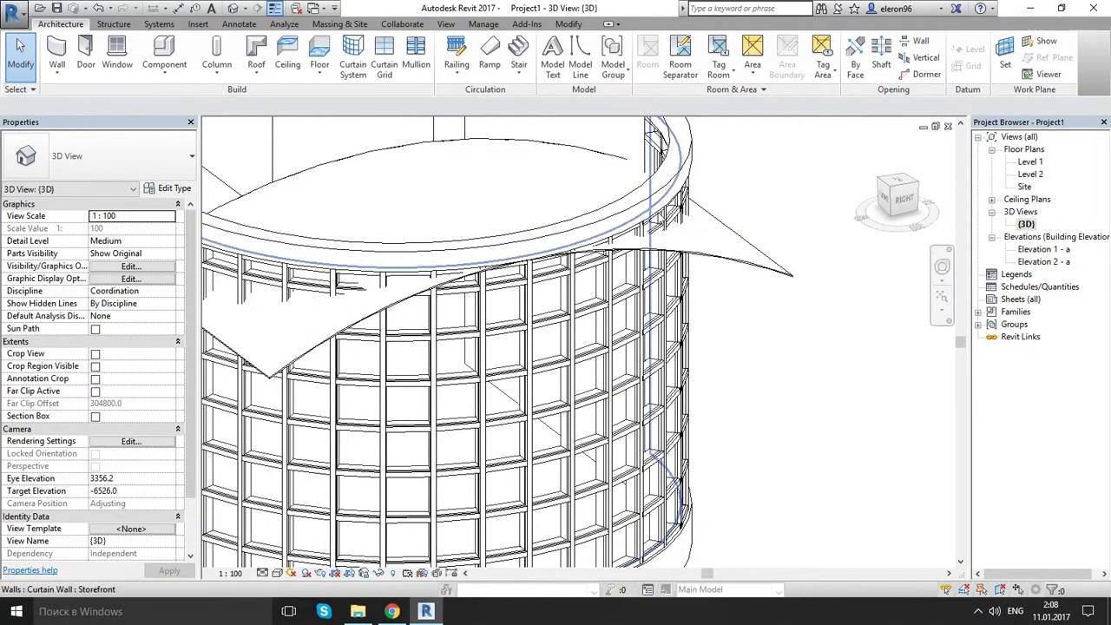
click(660, 151)
click(661, 68)
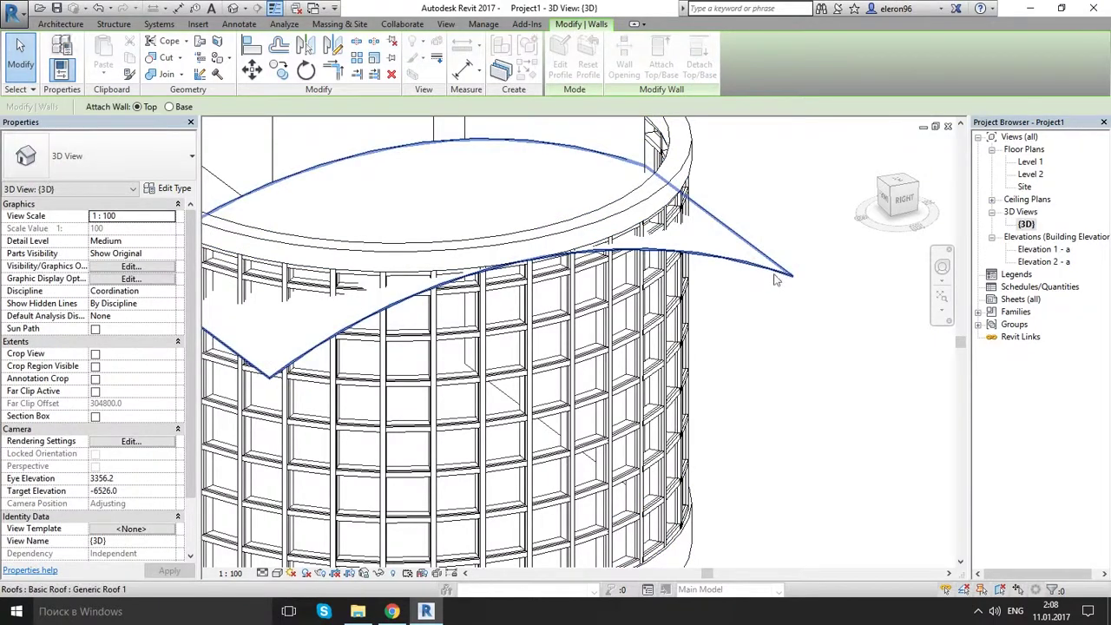
click(778, 287)
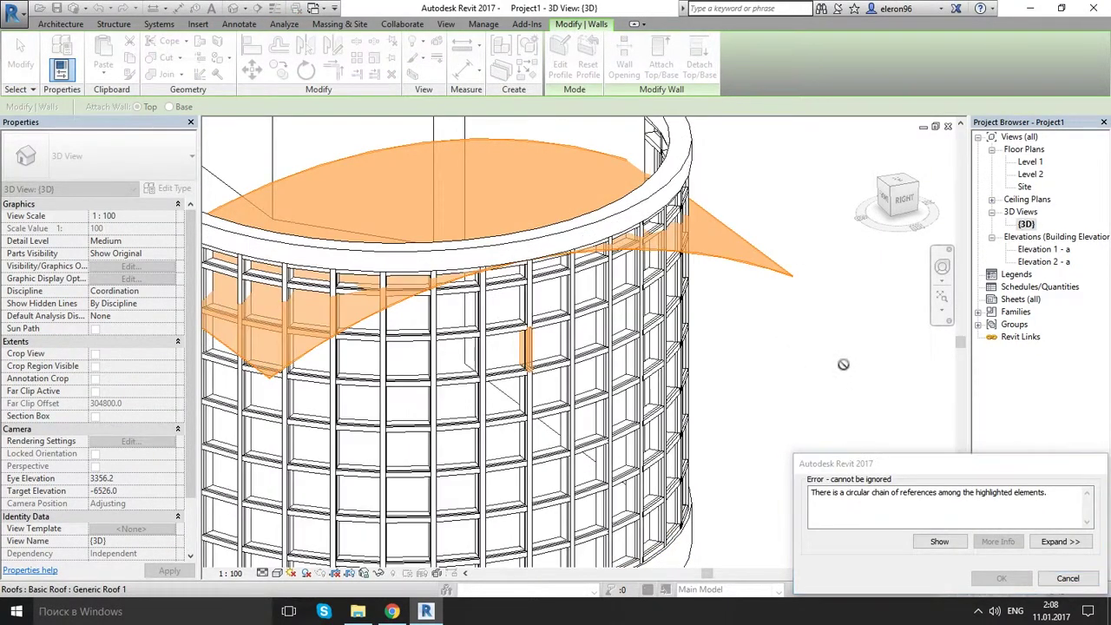
click(1067, 577)
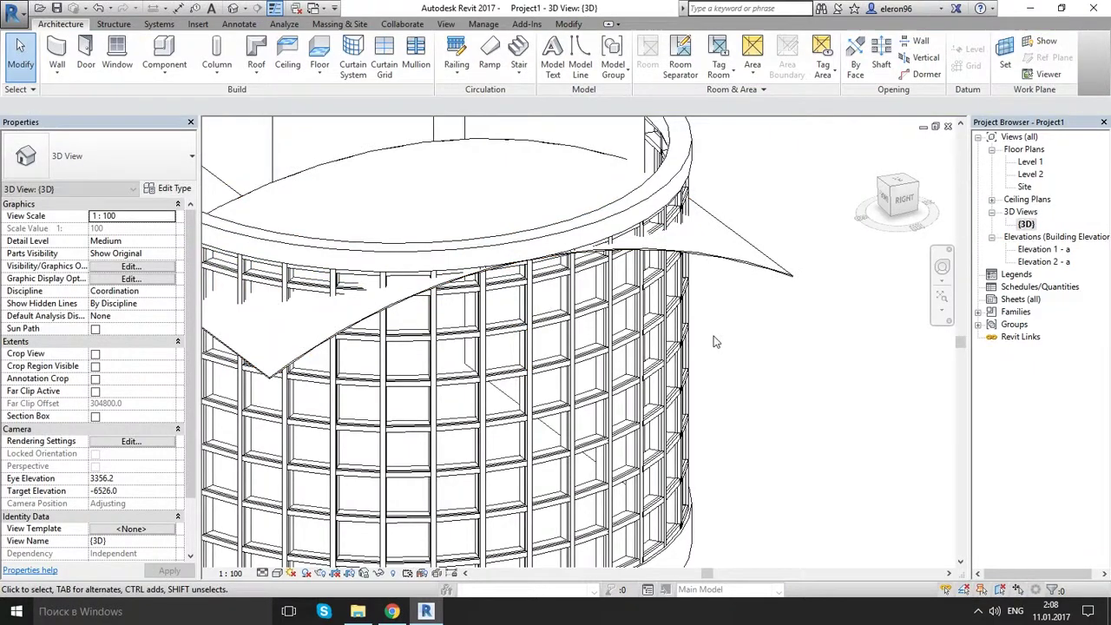
- Delete the single vertical mullion segment in the curved Storefront wall that conflicts with the roof attachment
click(528, 353)
scroll(527, 352, up, 3)
key(Escape)
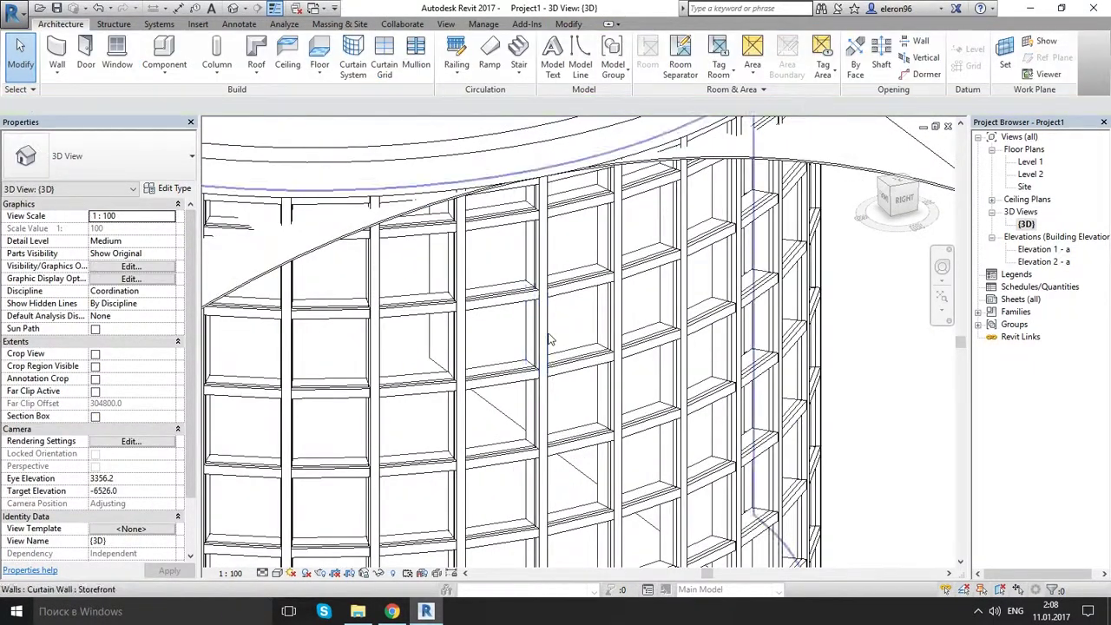
click(539, 334)
key(Escape)
scroll(647, 362, down, 5)
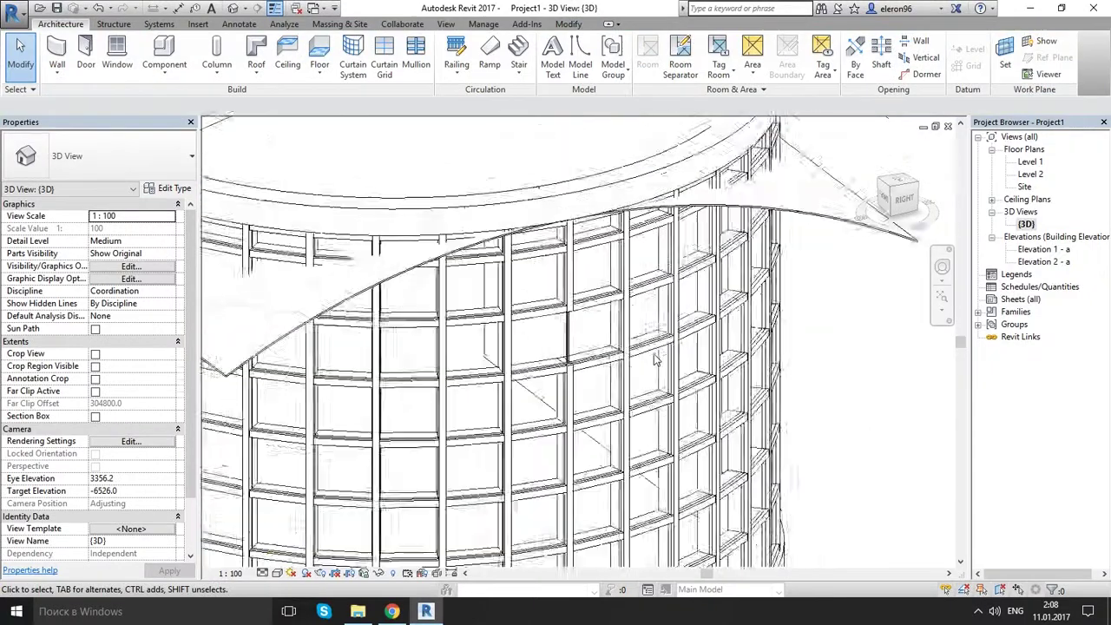
- Attach the top of the curved Storefront wall to the arched roof, deleting the mullions that lose their grid portion
scroll(851, 378, down, 2)
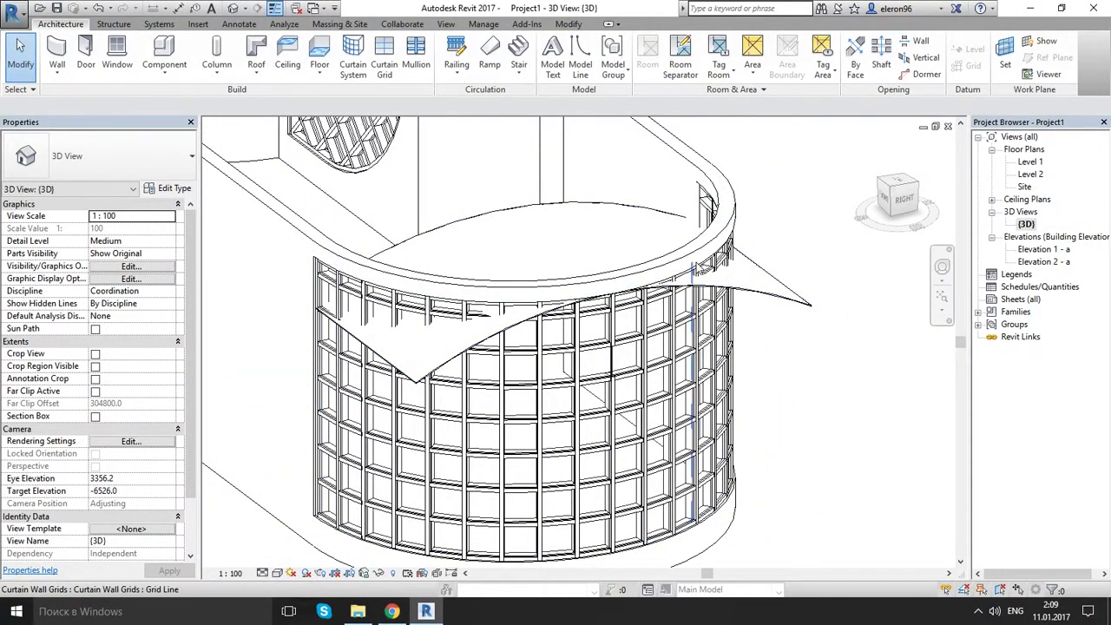
click(703, 264)
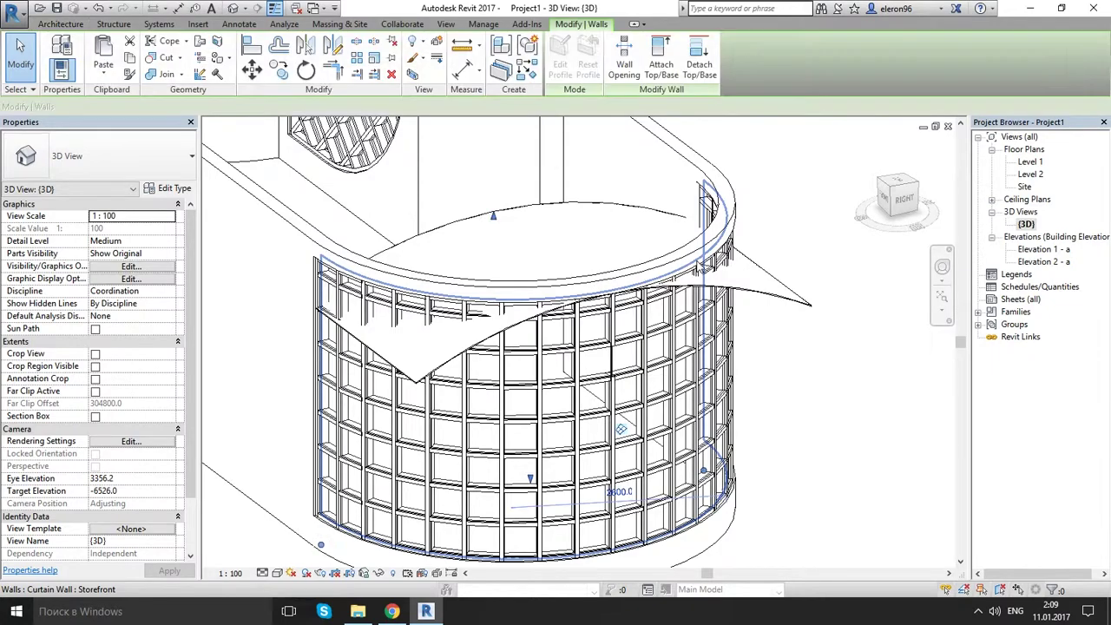
click(661, 62)
click(780, 300)
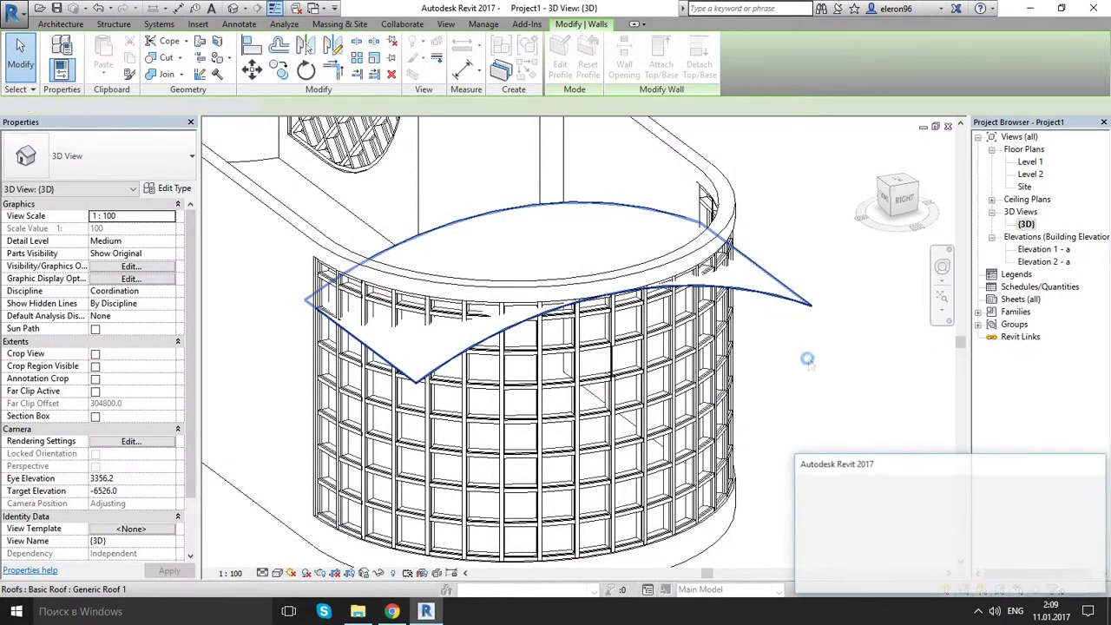
click(858, 579)
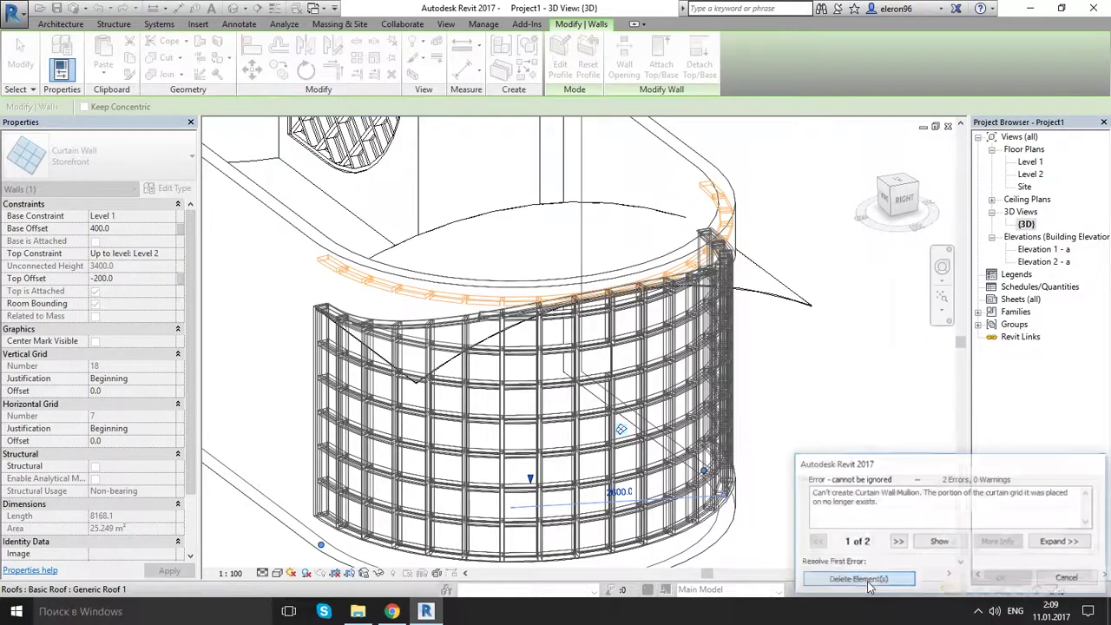
- Hide the arched Generic Roof 1 element in the 3D view
shift+middle_drag(619, 425, 841, 386)
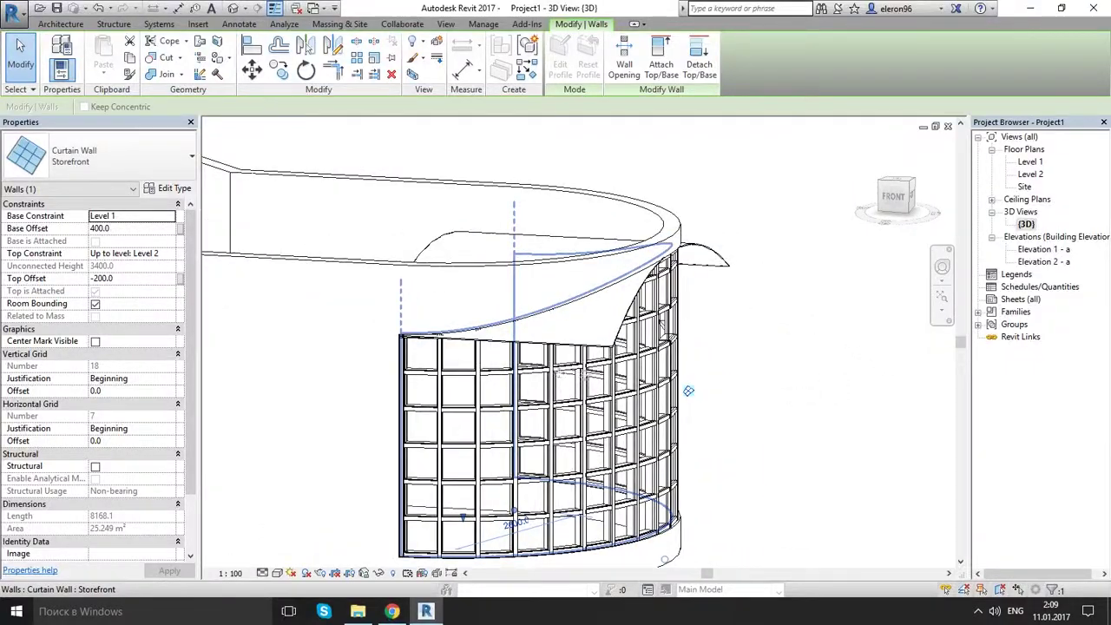
click(723, 258)
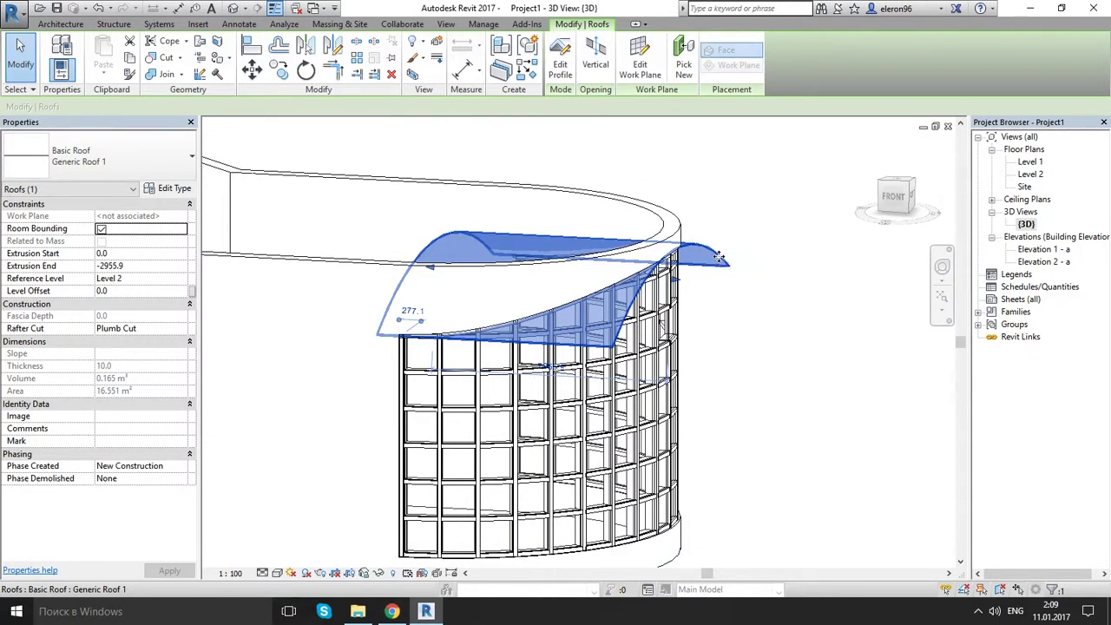
right_click(719, 257)
mouse_move(792, 323)
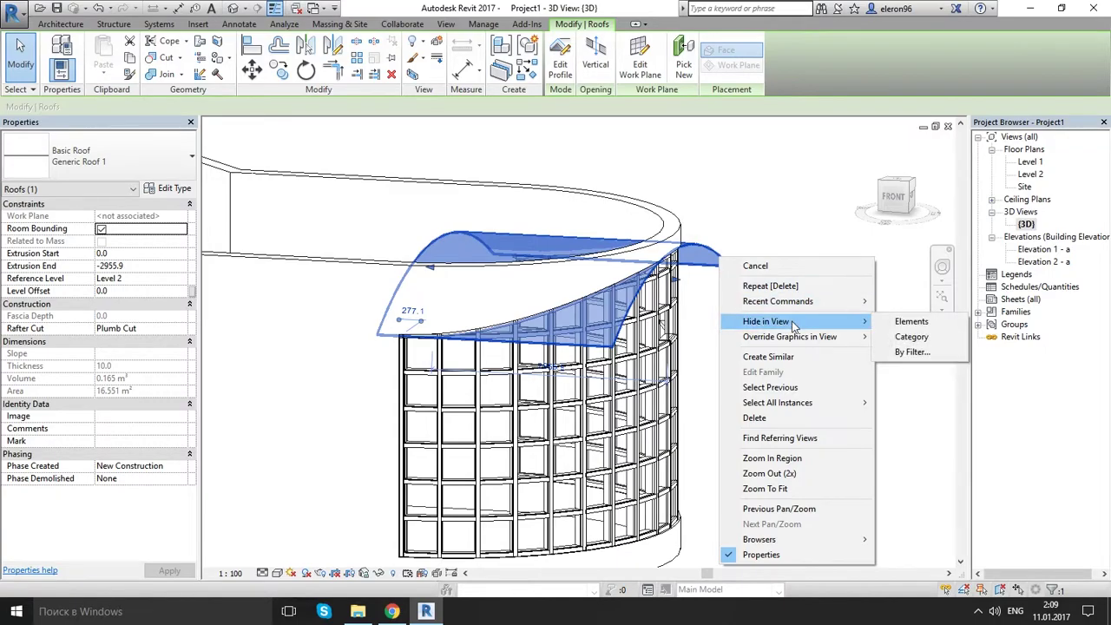
click(912, 322)
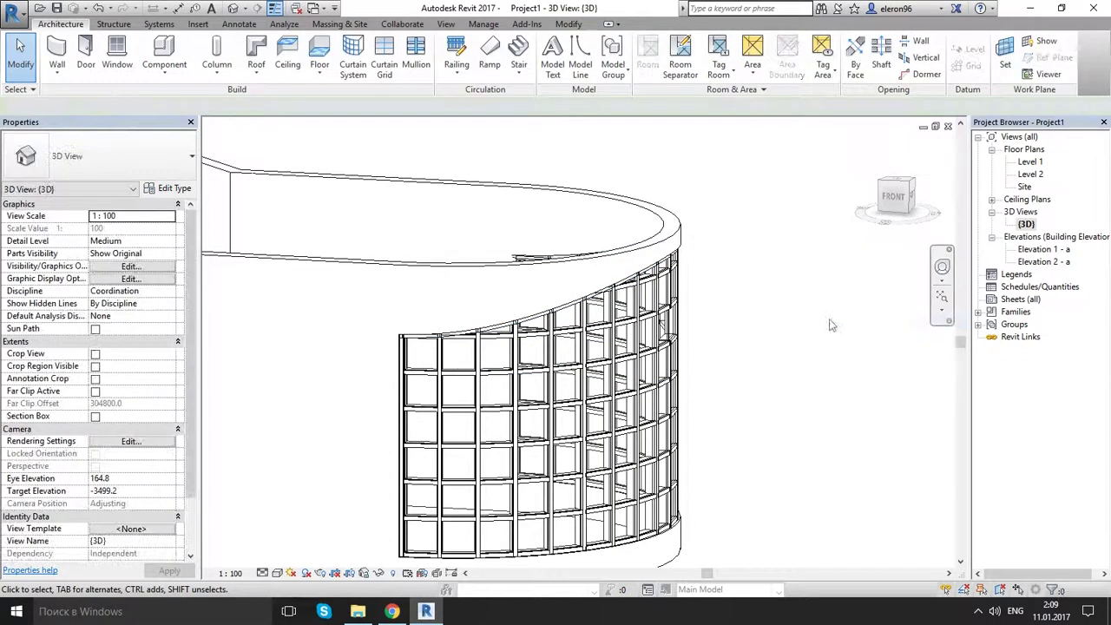
- Place a 50mm x 150mm rectangular mullion on the empty vertical grid segment of the curved Storefront wall and review the wall
shift+middle_drag(743, 358, 620, 356)
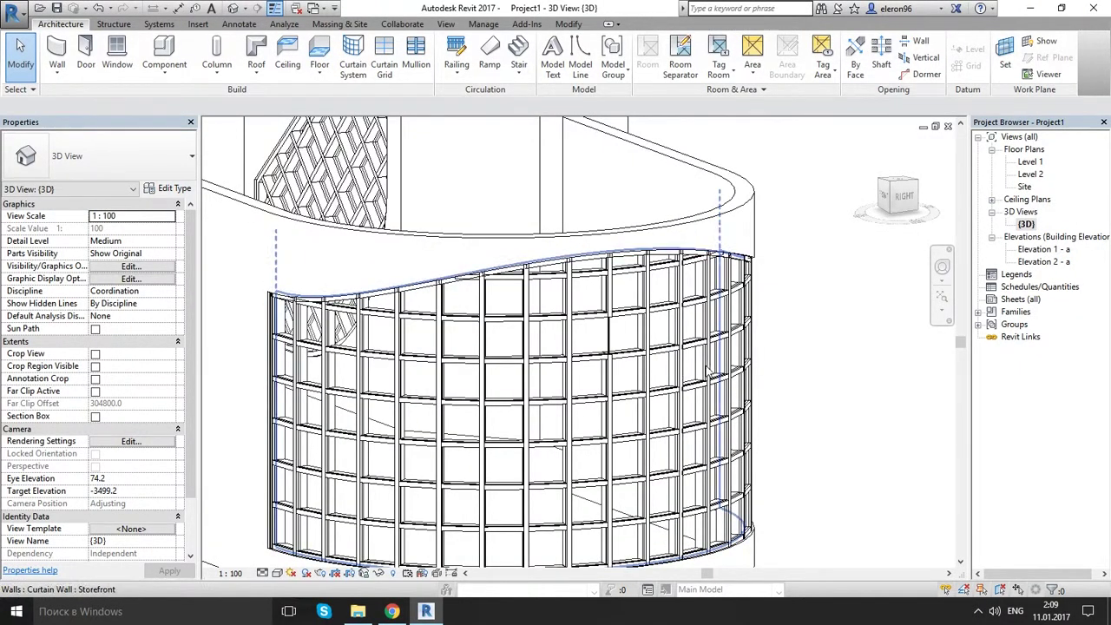
scroll(657, 351, up, 5)
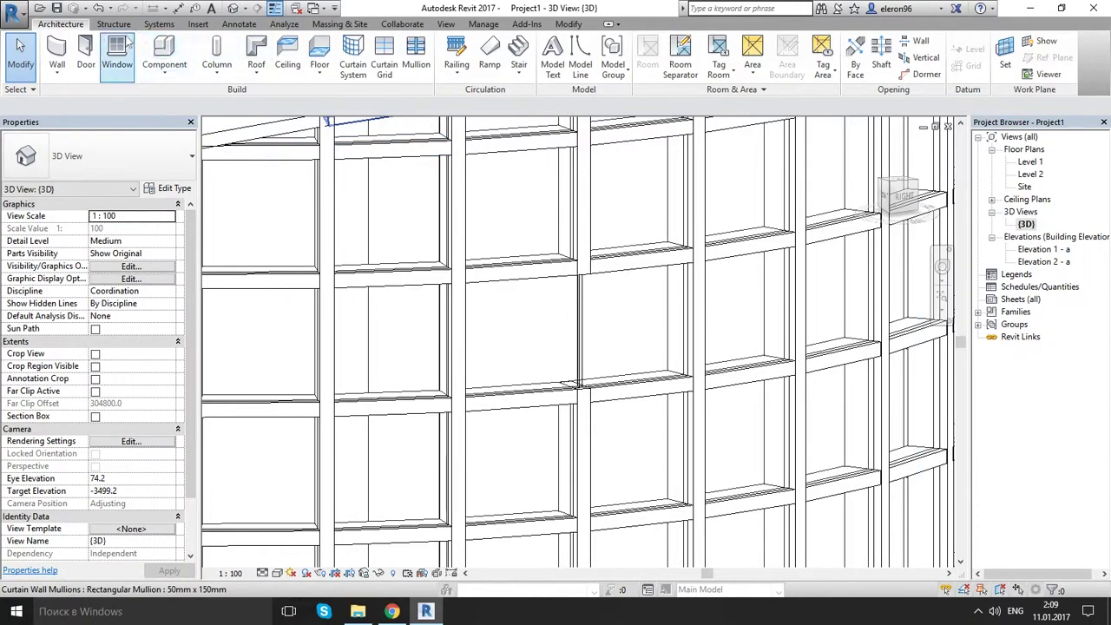
click(416, 54)
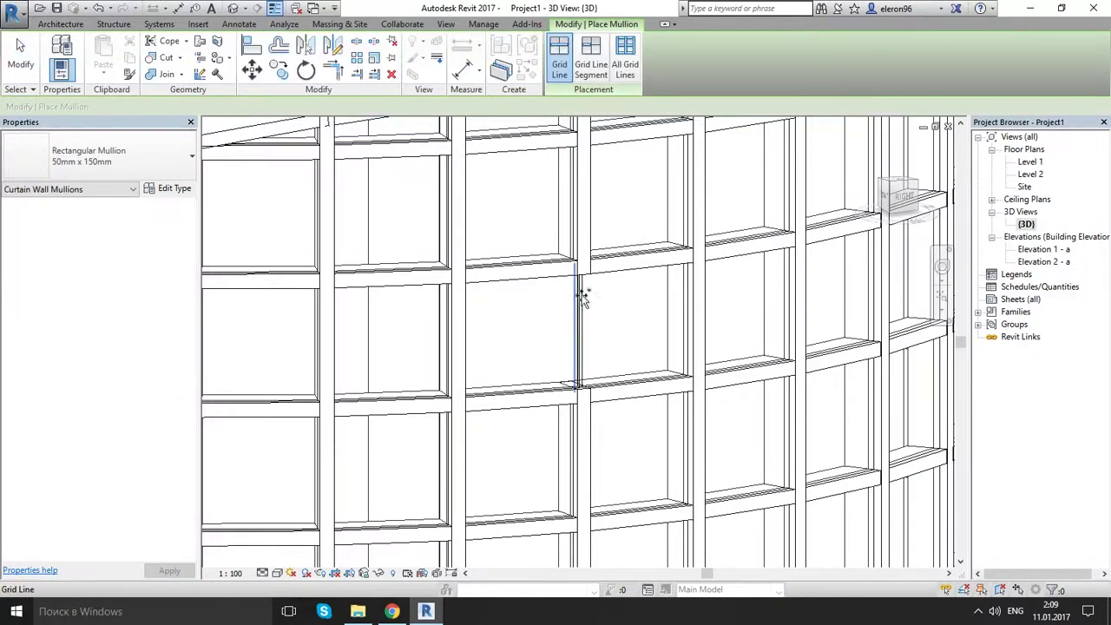
click(578, 303)
scroll(668, 321, down, 6)
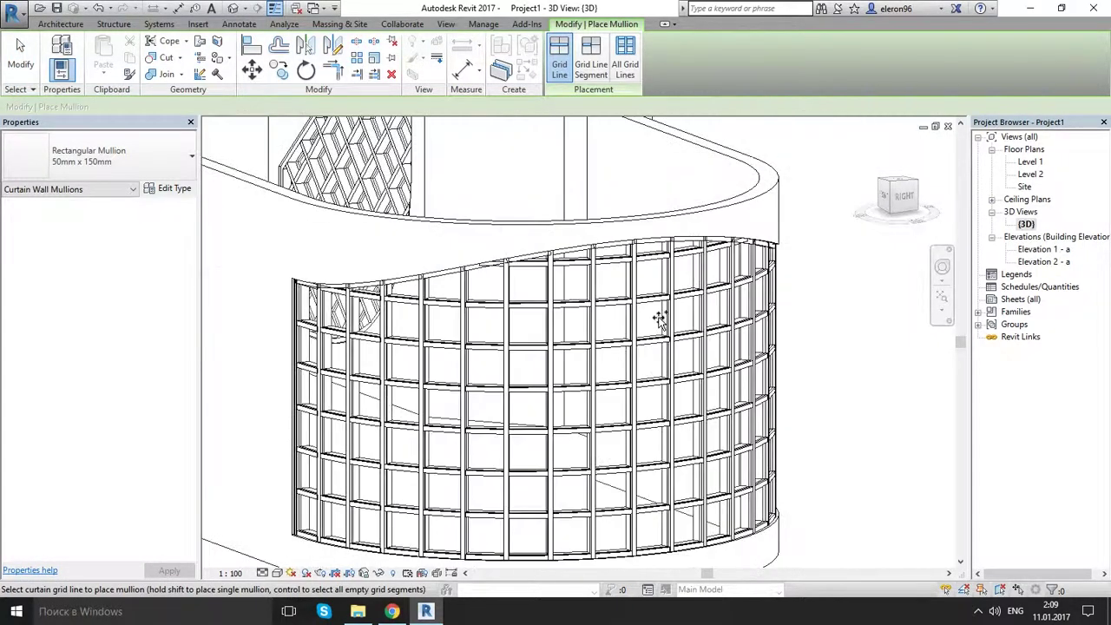
key(Escape)
key(Escape)
shift+middle_drag(572, 357, 498, 332)
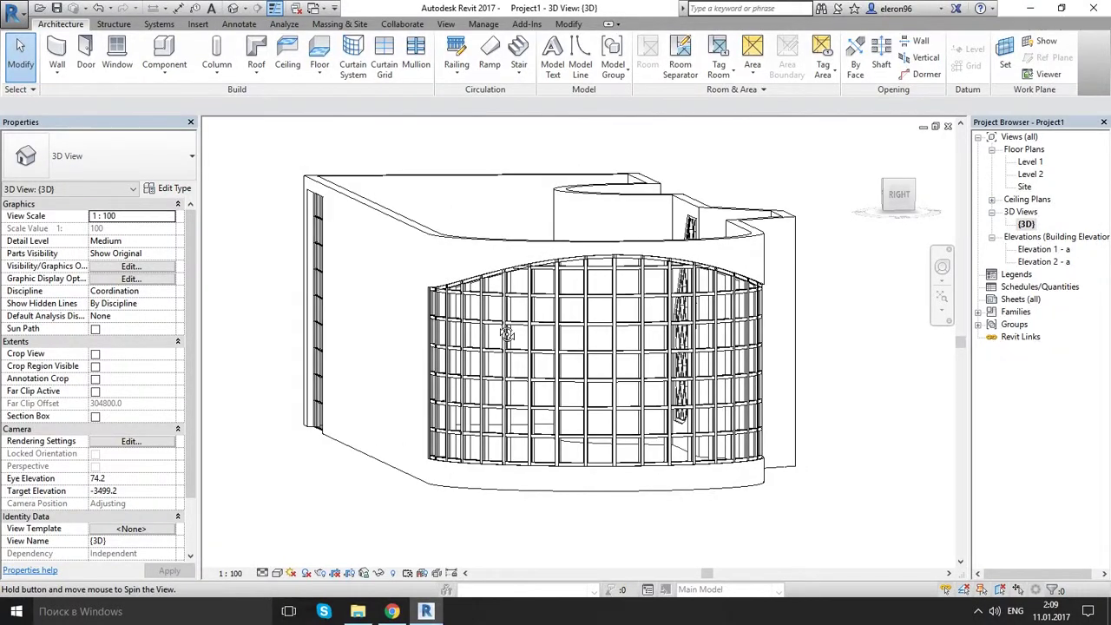